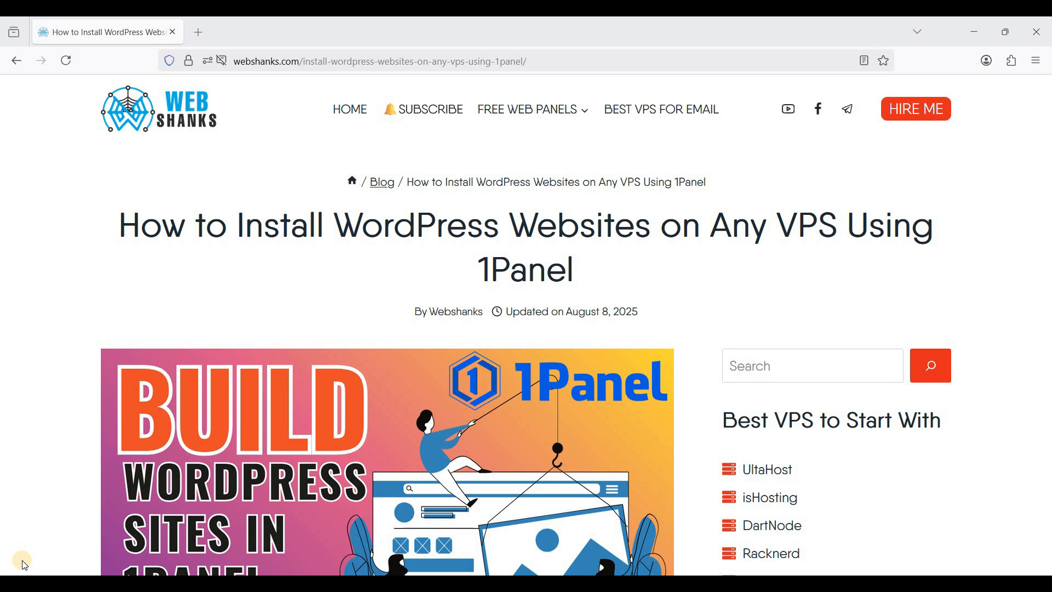
Scroll the webshanks guide down to Step 1 on choosing a DartNode VPS plan
{"action": "scroll", "coordinate": [25, 565], "scroll_direction": "down", "scroll_amount": 15}
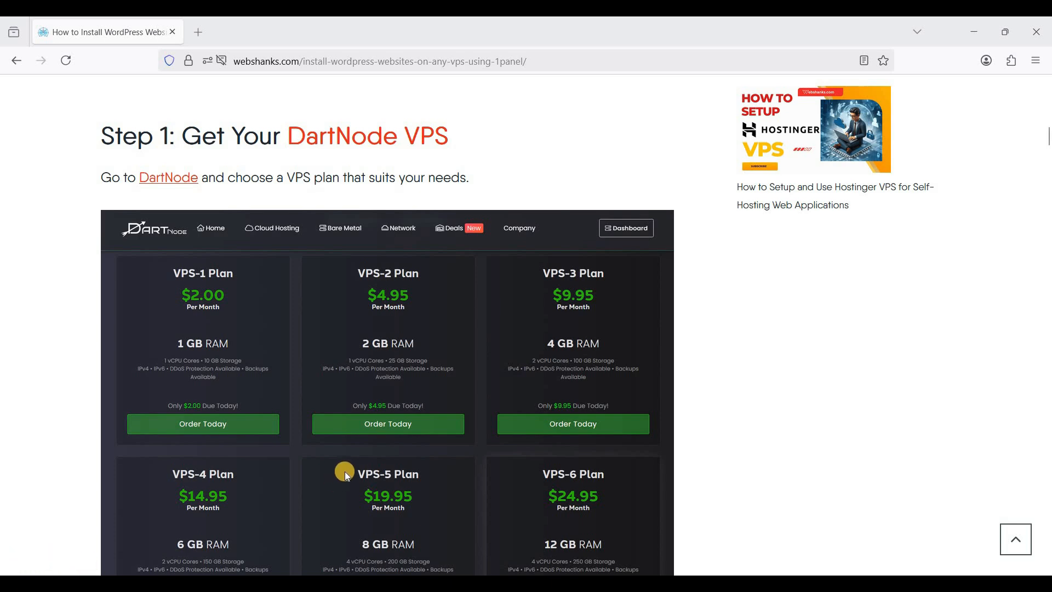
Log in to the server as root in Bitvise, accepting and saving the host key
{"action": "left_click", "coordinate": [427, 583]}
{"action": "left_click_drag", "start_coordinate": [476, 155], "coordinate": [493, 170]}
{"action": "key", "text": "ctrl+a"}
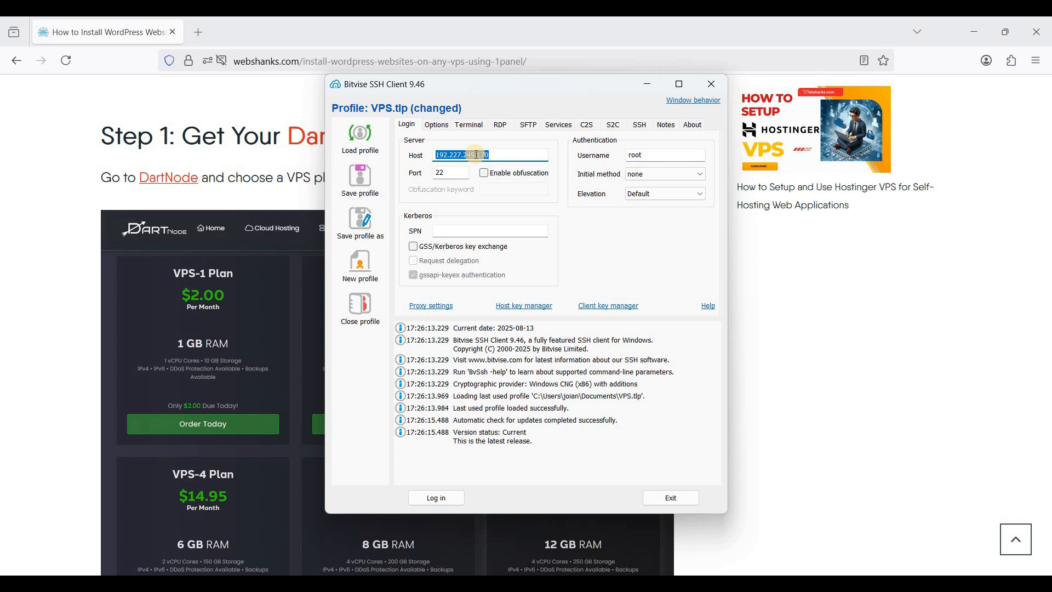
{"action": "left_click", "coordinate": [445, 499]}
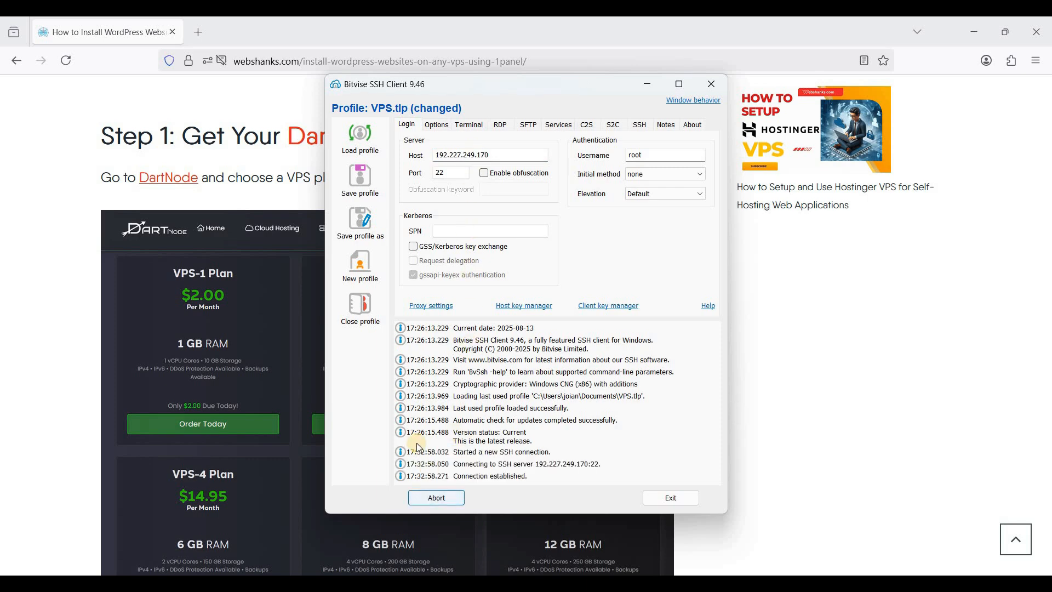
{"action": "left_click", "coordinate": [455, 397]}
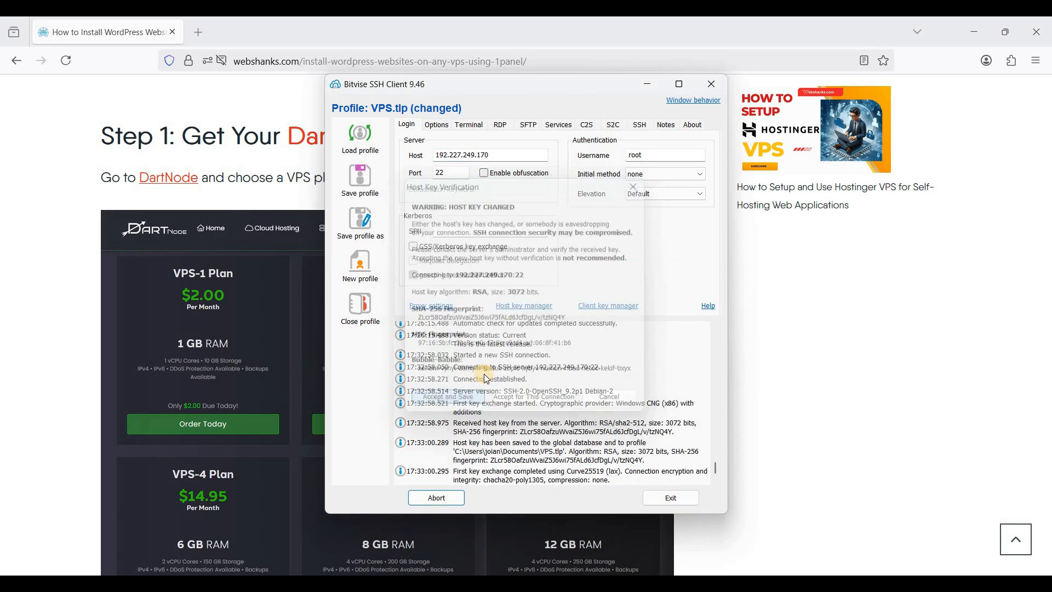
{"action": "key", "text": "ctrl+v"}
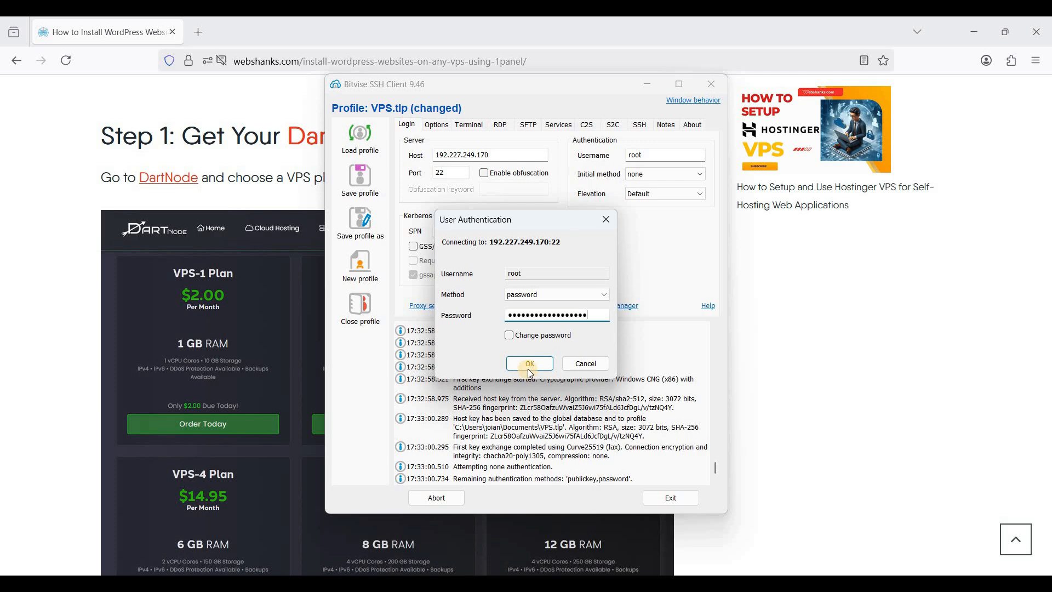
{"action": "left_click", "coordinate": [532, 372]}
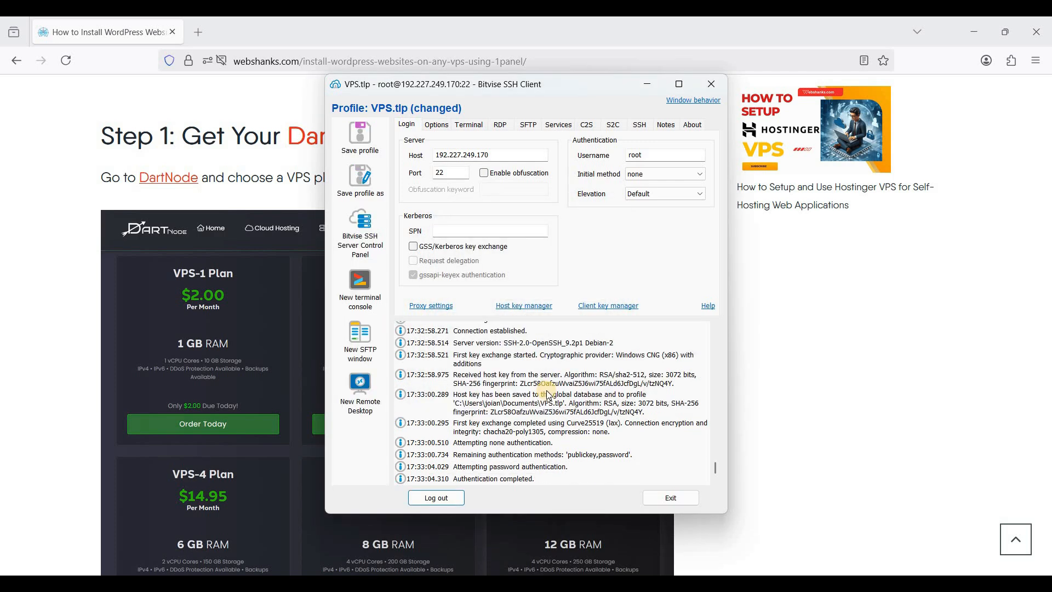
Run 'apt update && apt upgrade -y' in a new terminal console
{"action": "left_click", "coordinate": [372, 285]}
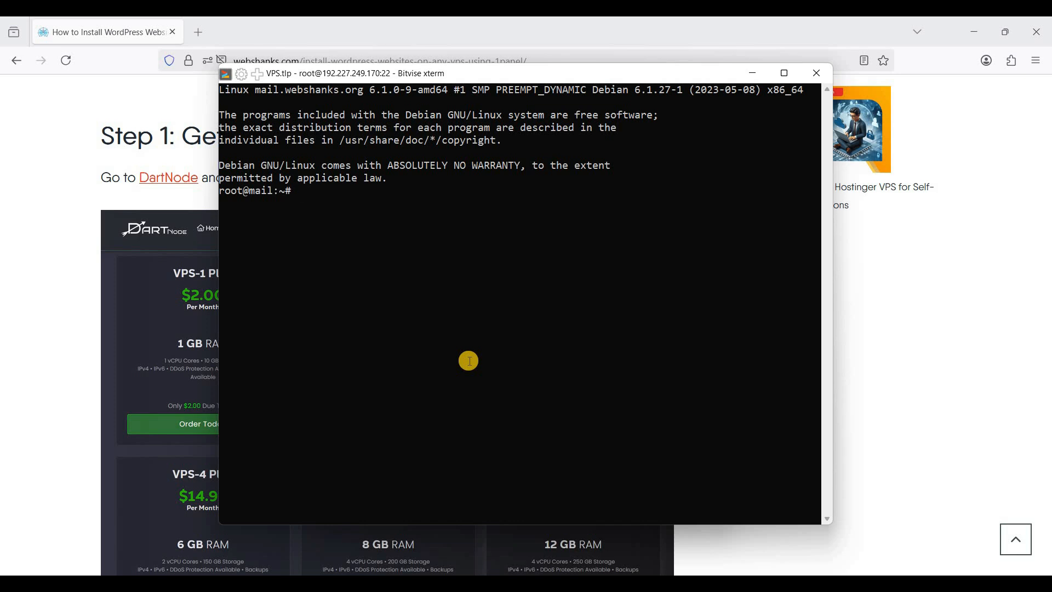
{"action": "type", "text": "apt update && apt upgra"}
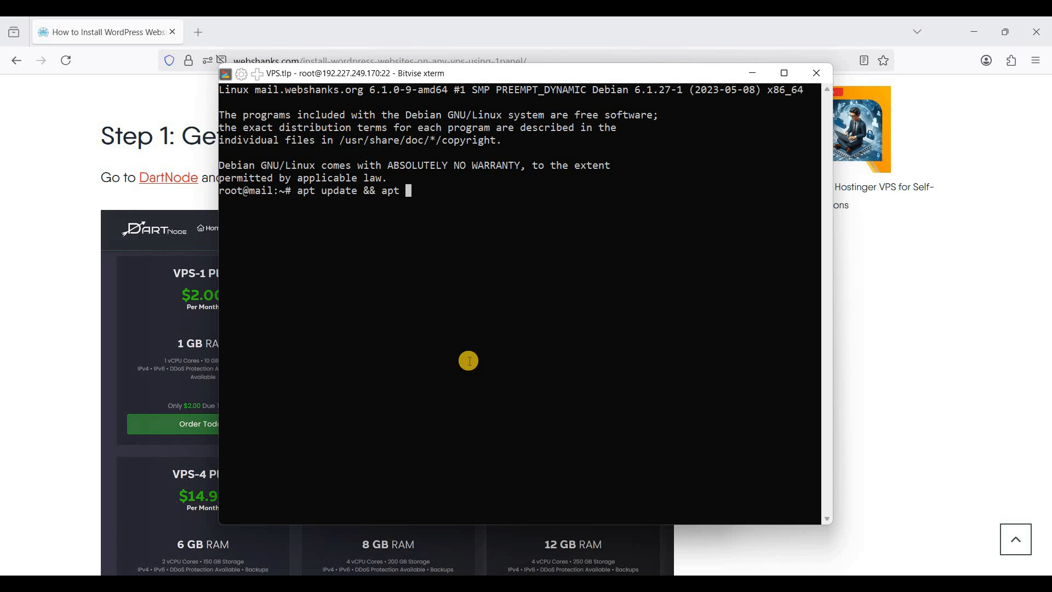
{"action": "type", "text": "de -y"}
{"action": "key", "text": "Return"}
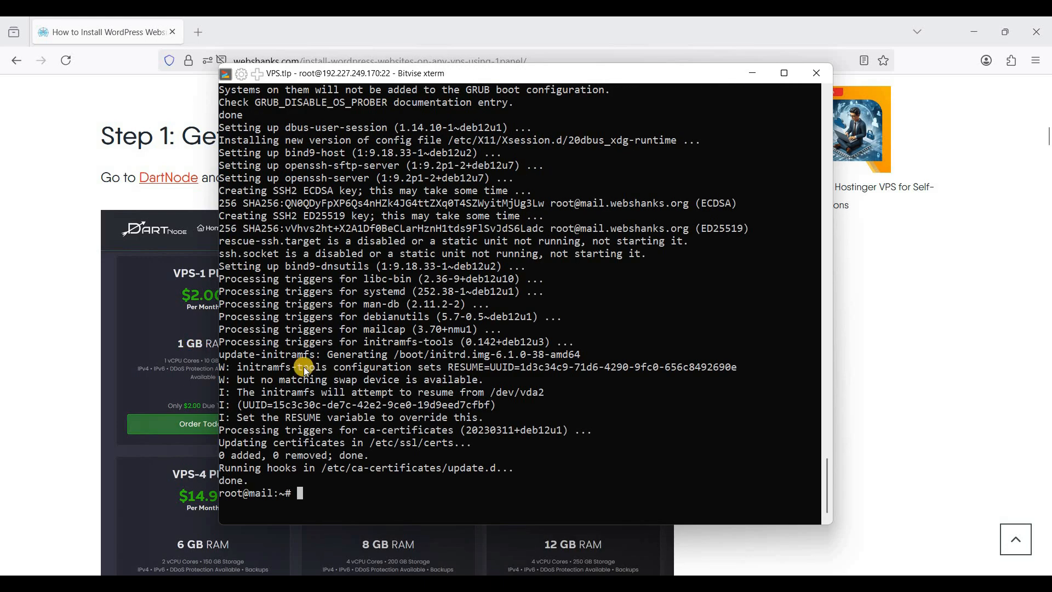
{"action": "key", "text": "alt+Tab"}
Copy the Step 4 quick_start.sh 1Panel install command and paste it at the root prompt
{"action": "scroll", "coordinate": [304, 367], "scroll_direction": "down", "scroll_amount": 5}
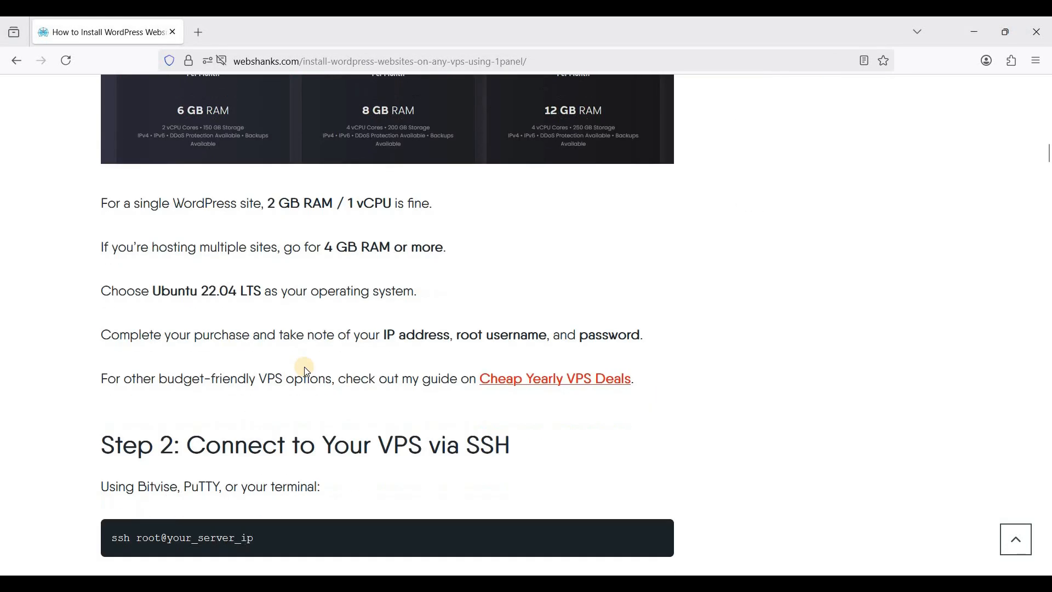
{"action": "scroll", "coordinate": [304, 367], "scroll_direction": "down", "scroll_amount": 3}
{"action": "scroll", "coordinate": [304, 366], "scroll_direction": "down", "scroll_amount": 5}
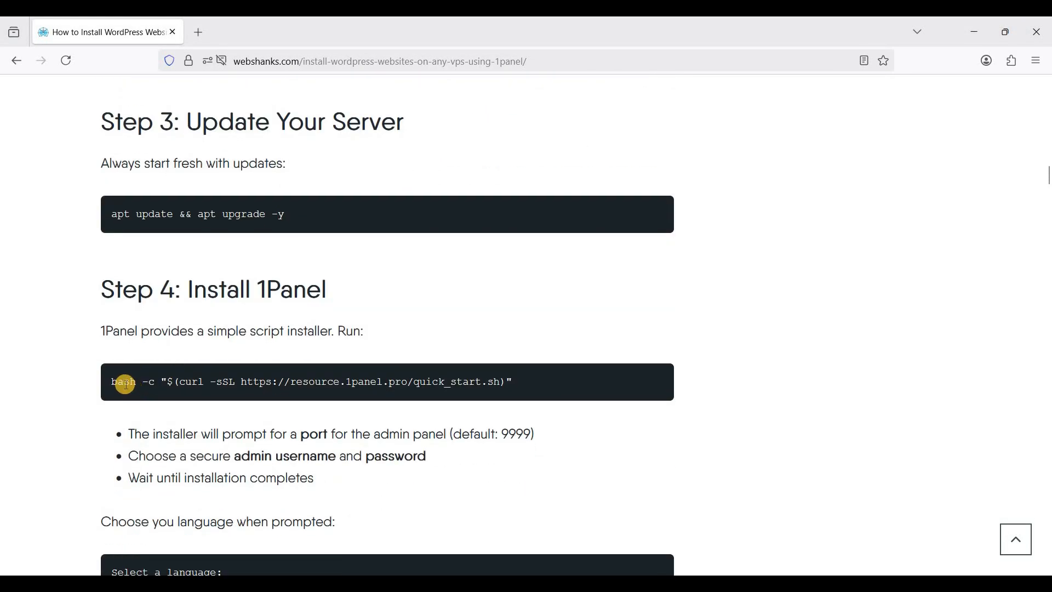
{"action": "triple_click", "coordinate": [549, 392]}
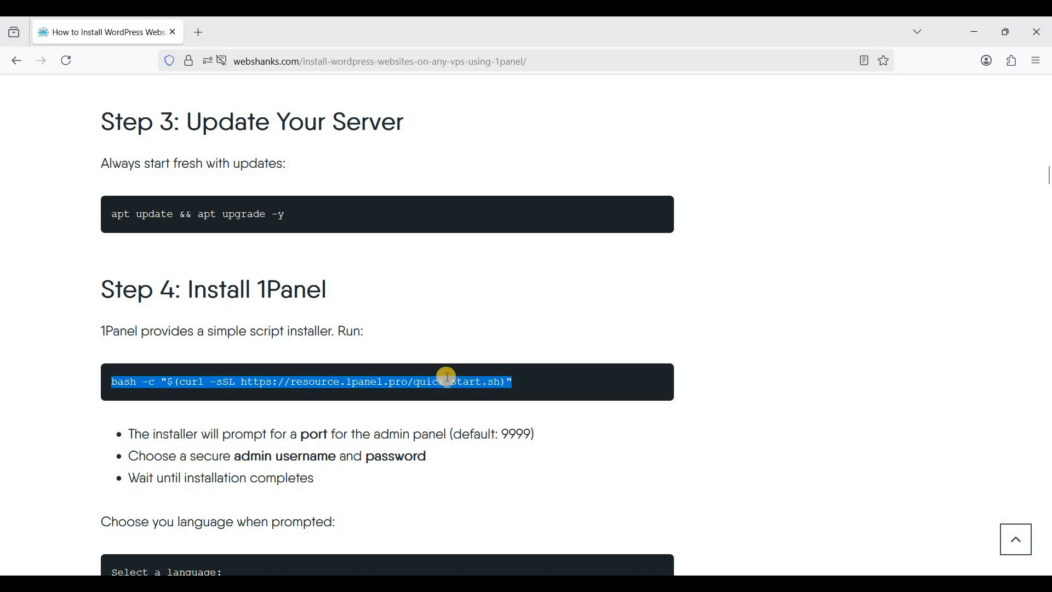
{"action": "left_click", "coordinate": [317, 378]}
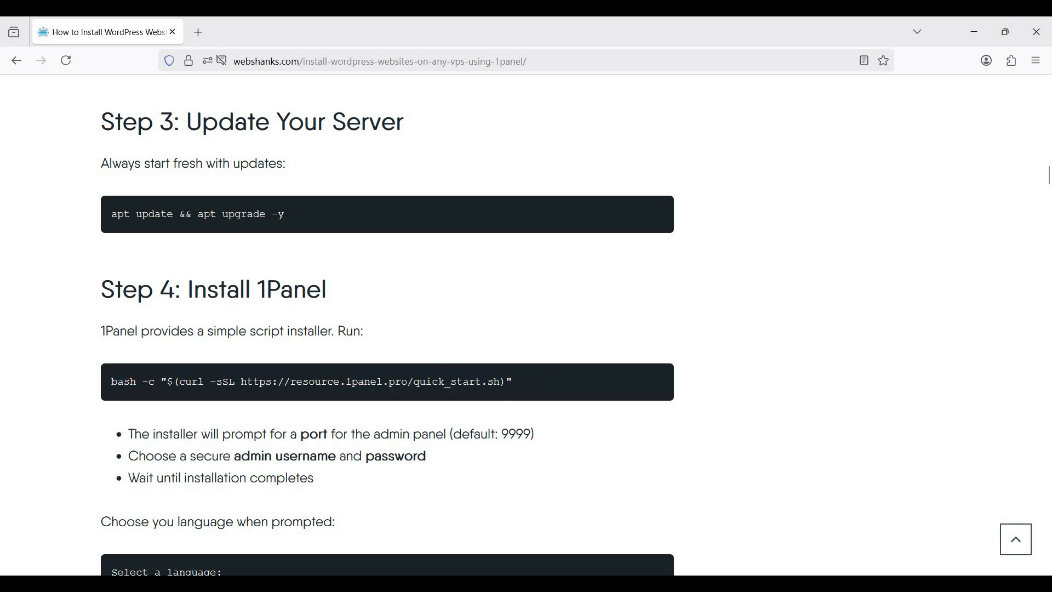
{"action": "key", "text": "alt+Tab"}
{"action": "right_click", "coordinate": [483, 384]}
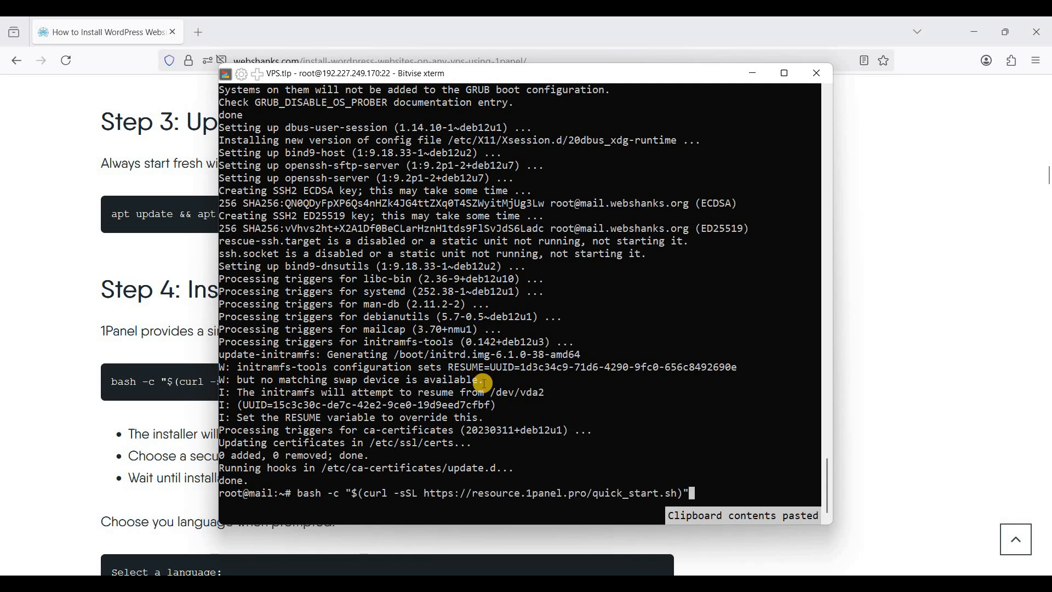
Run the 1Panel installer, choosing English (1) and installing to /opt
{"action": "key", "text": "Return"}
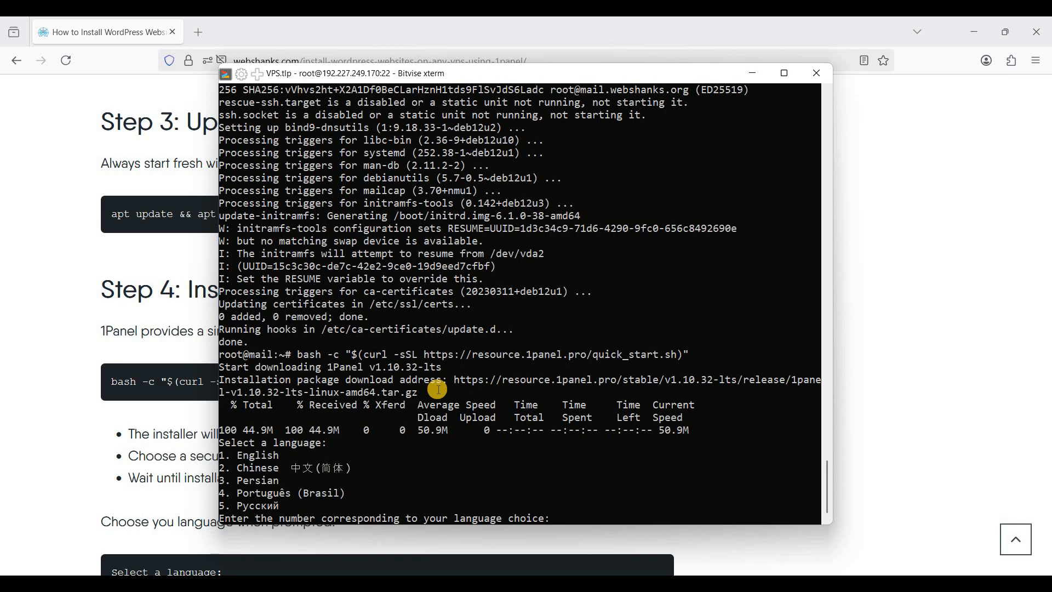
{"action": "type", "text": "1"}
{"action": "key", "text": "Return"}
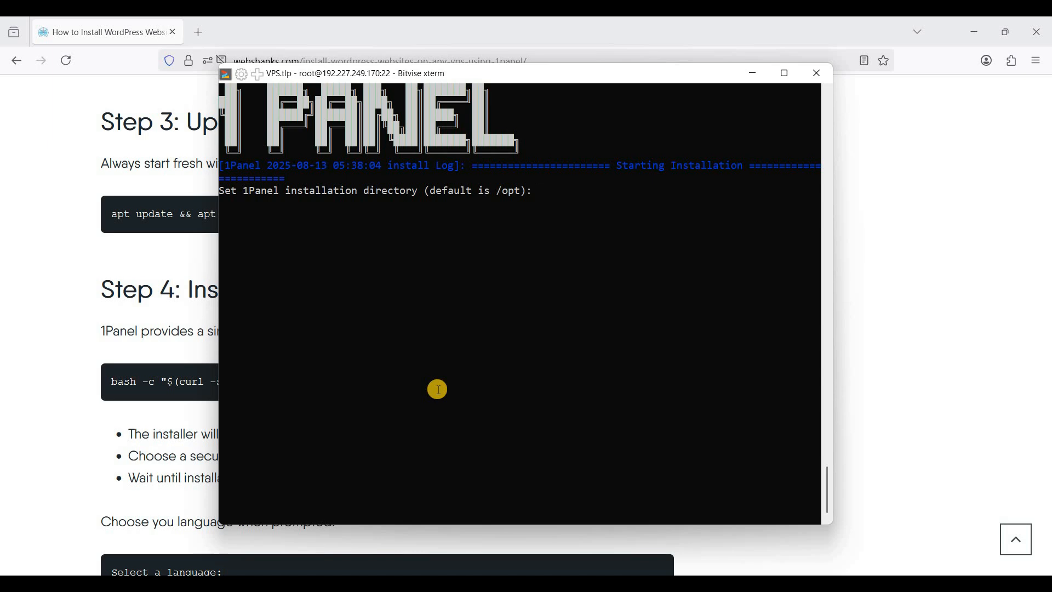
{"action": "type", "text": "/opt"}
{"action": "key", "text": "Return"}
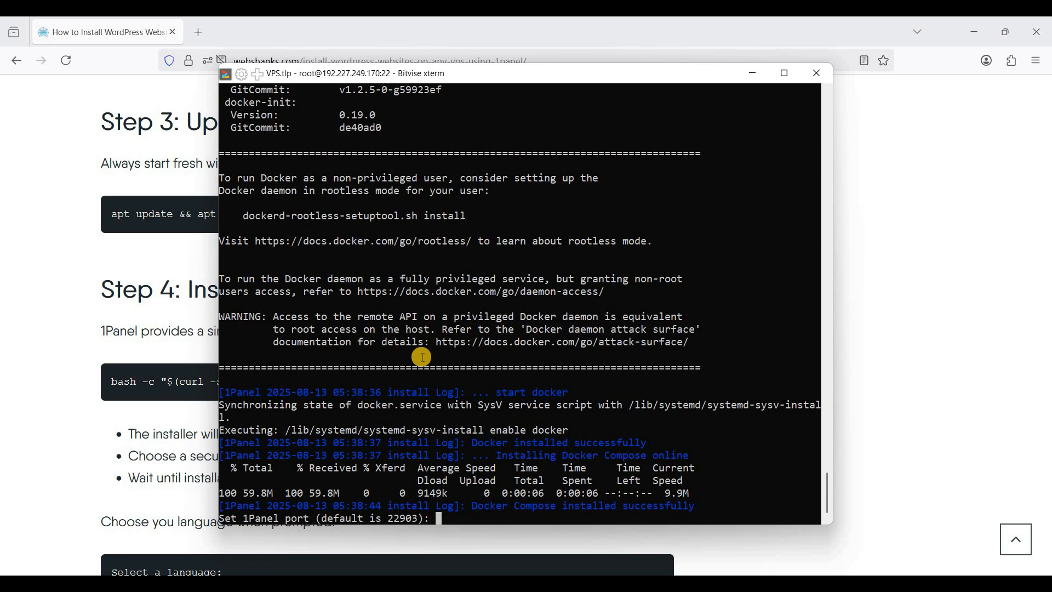
Accept the default port 22903, secure entrance and user name, and set a panel password
{"action": "key", "text": "Return"}
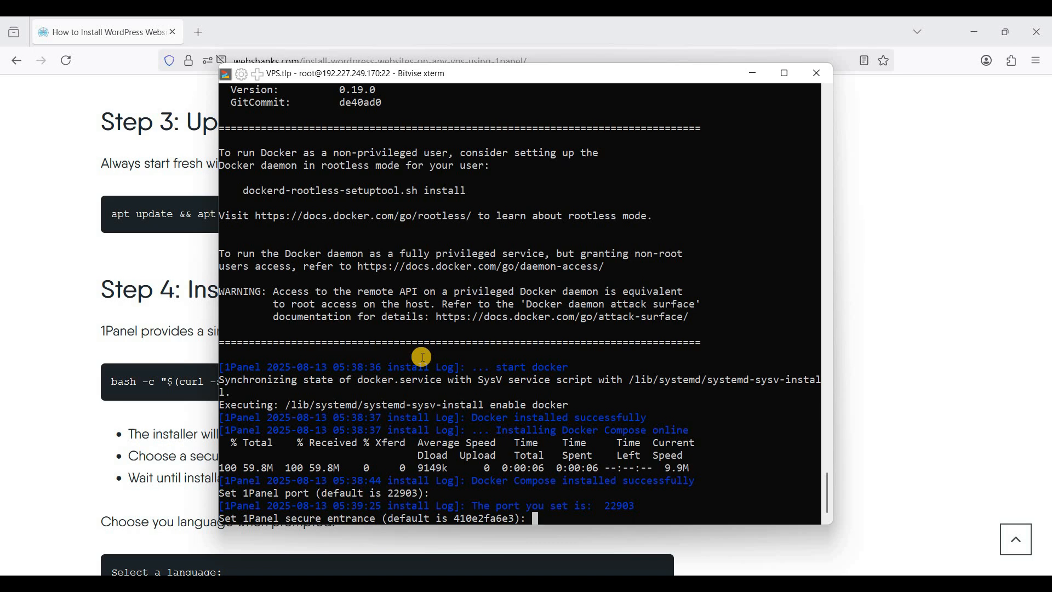
{"action": "key", "text": "Return"}
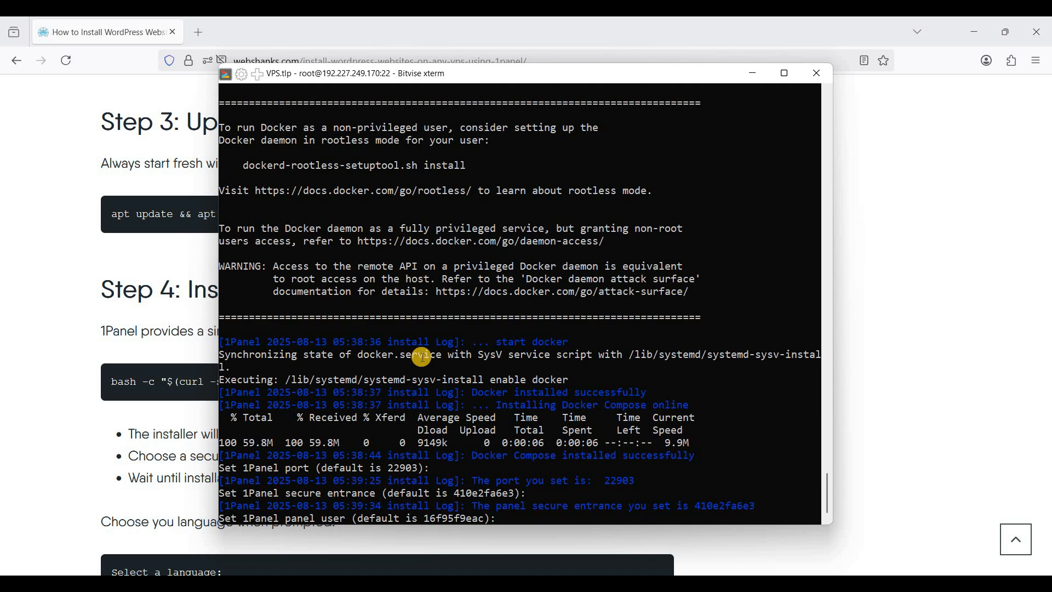
{"action": "key", "text": "Return"}
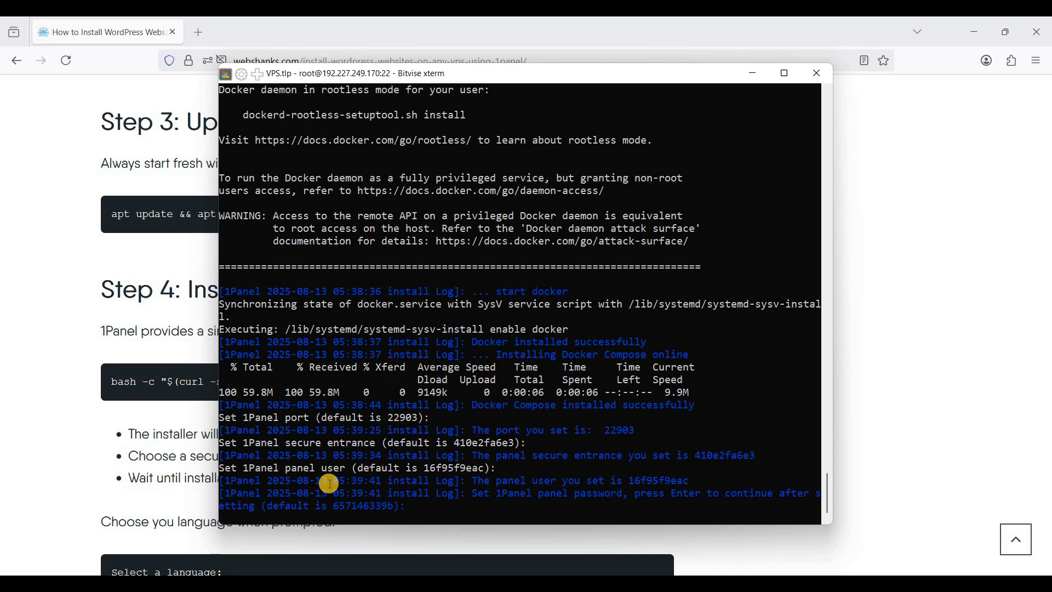
{"action": "type", "text": "**********"}
{"action": "key", "text": "Return"}
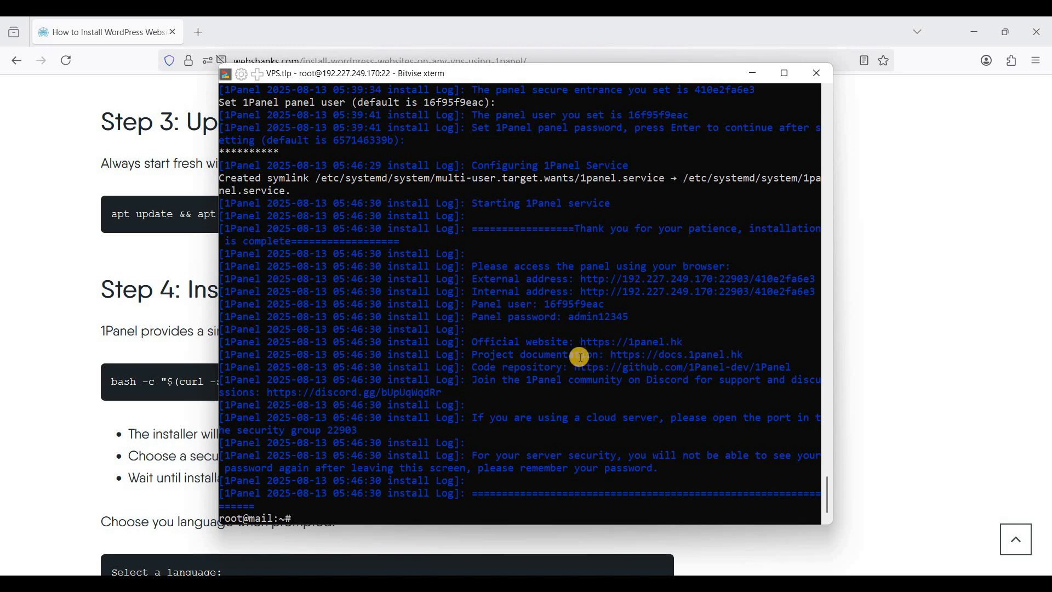
Open the panel's external access address from the install log in a new Firefox tab
{"action": "left_click_drag", "start_coordinate": [579, 279], "coordinate": [813, 278]}
{"action": "key", "text": "ctrl+c"}
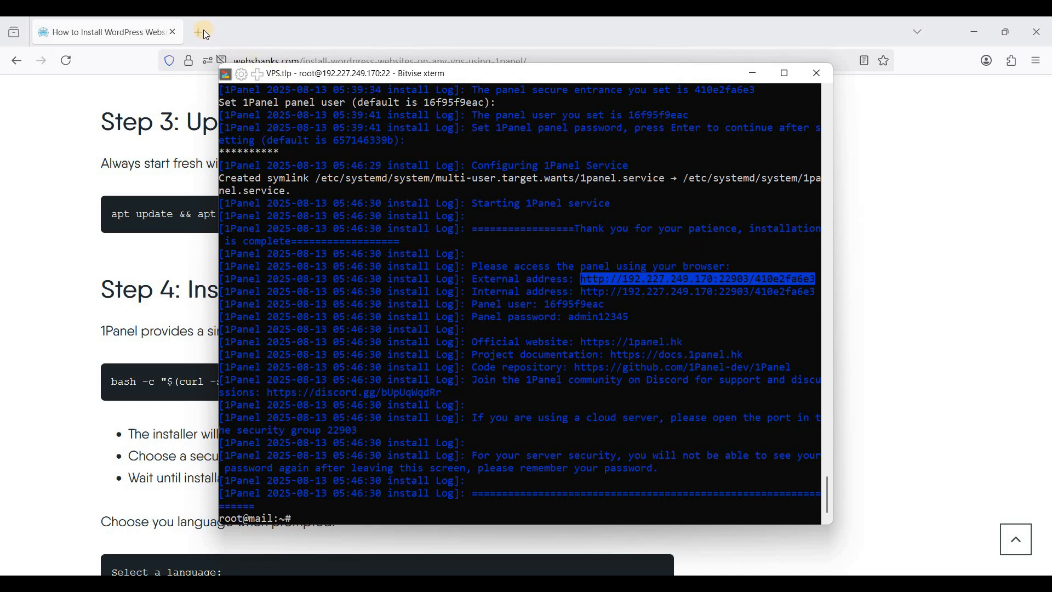
{"action": "left_click", "coordinate": [210, 44]}
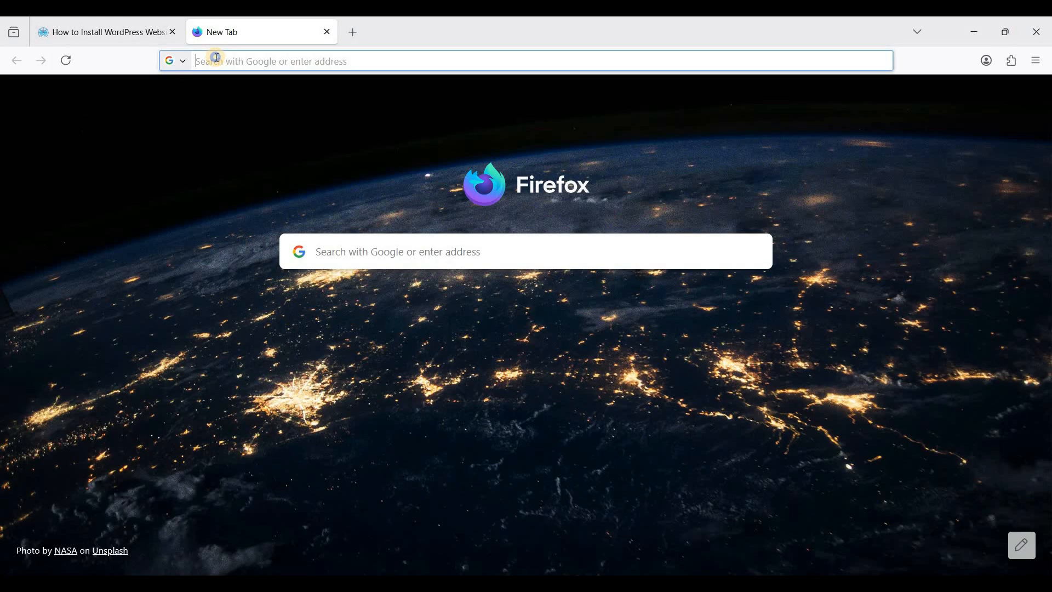
{"action": "right_click", "coordinate": [214, 59]}
{"action": "left_click", "coordinate": [259, 179]}
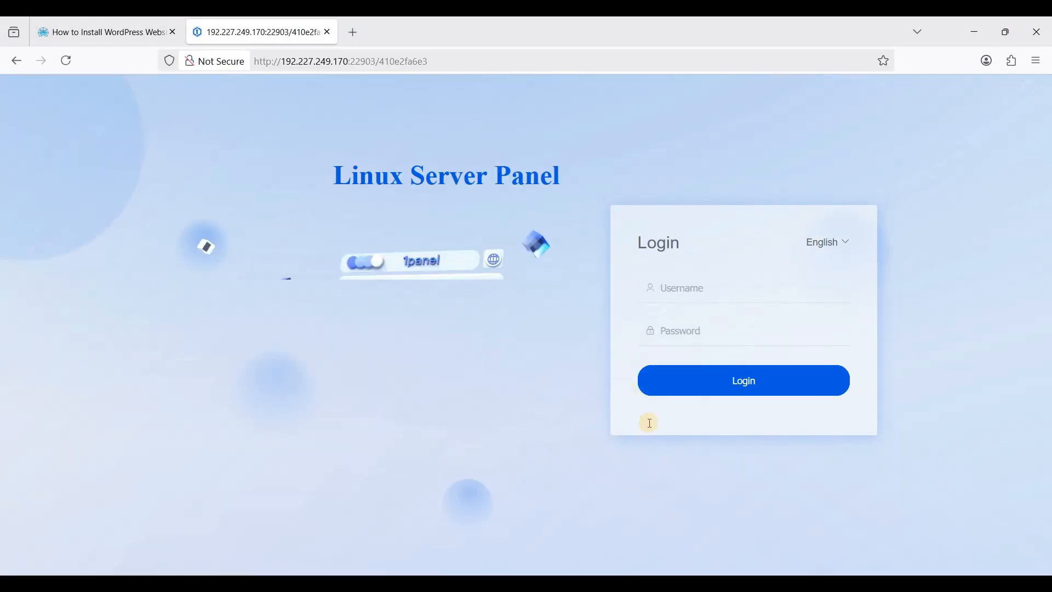
Log in to 1Panel with the panel user name and password copied from the terminal
{"action": "key", "text": "alt+Tab"}
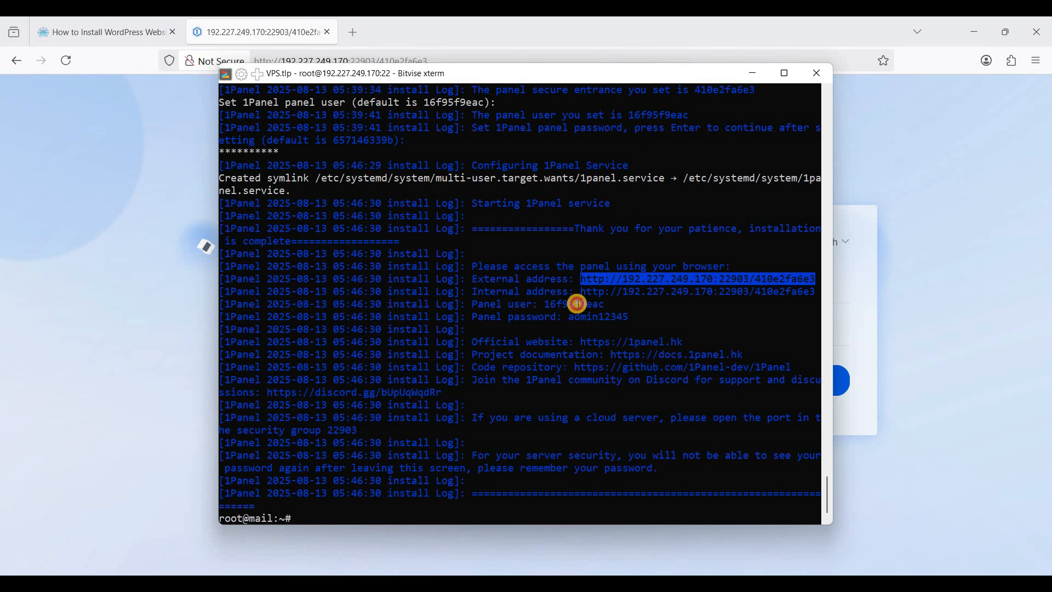
{"action": "left_click_drag", "start_coordinate": [545, 304], "coordinate": [605, 304]}
{"action": "key", "text": "ctrl+c"}
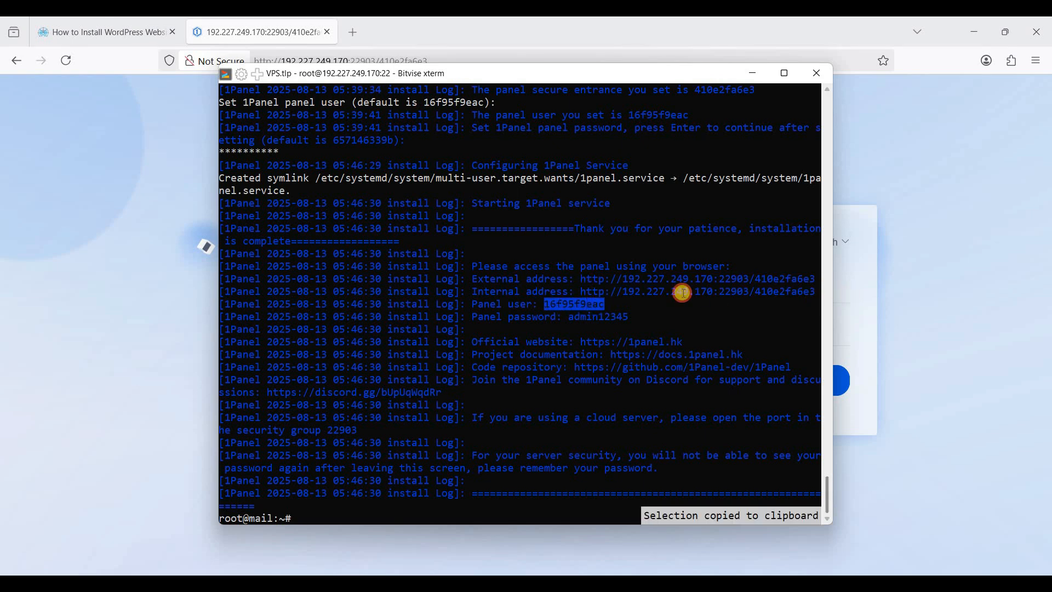
{"action": "key", "text": "alt+Tab"}
{"action": "left_click", "coordinate": [674, 287]}
{"action": "key", "text": "ctrl+v"}
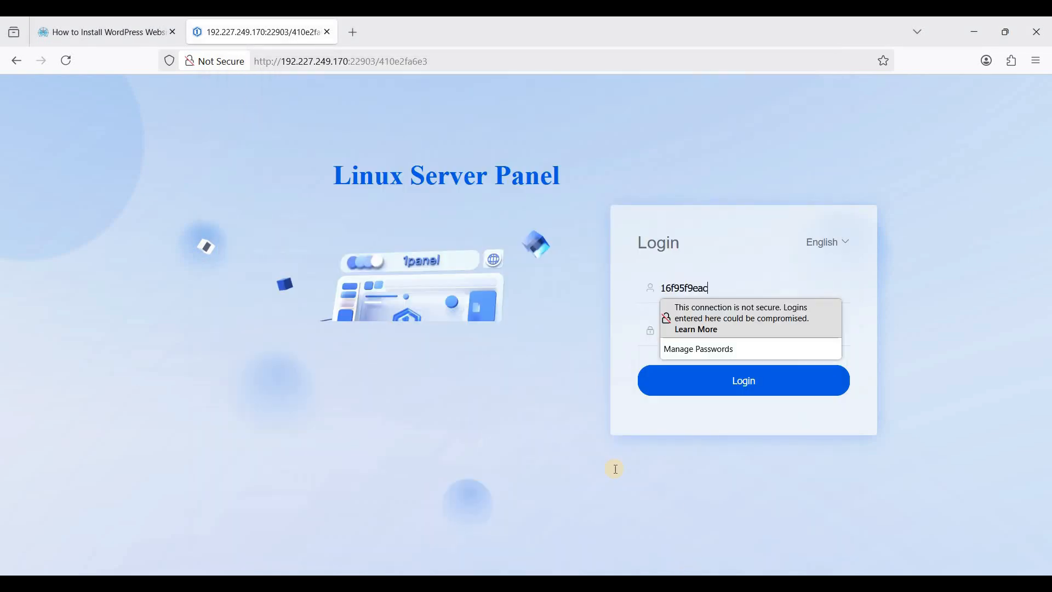
{"action": "key", "text": "alt+Tab"}
{"action": "left_click_drag", "start_coordinate": [573, 319], "coordinate": [630, 318]}
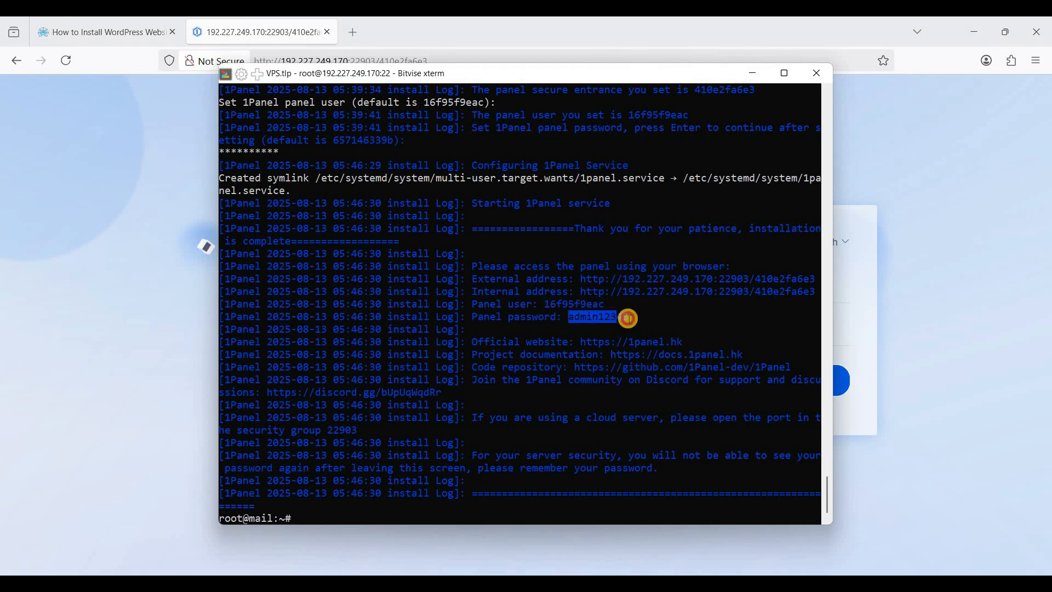
{"action": "key", "text": "alt+Tab"}
{"action": "left_click", "coordinate": [714, 336]}
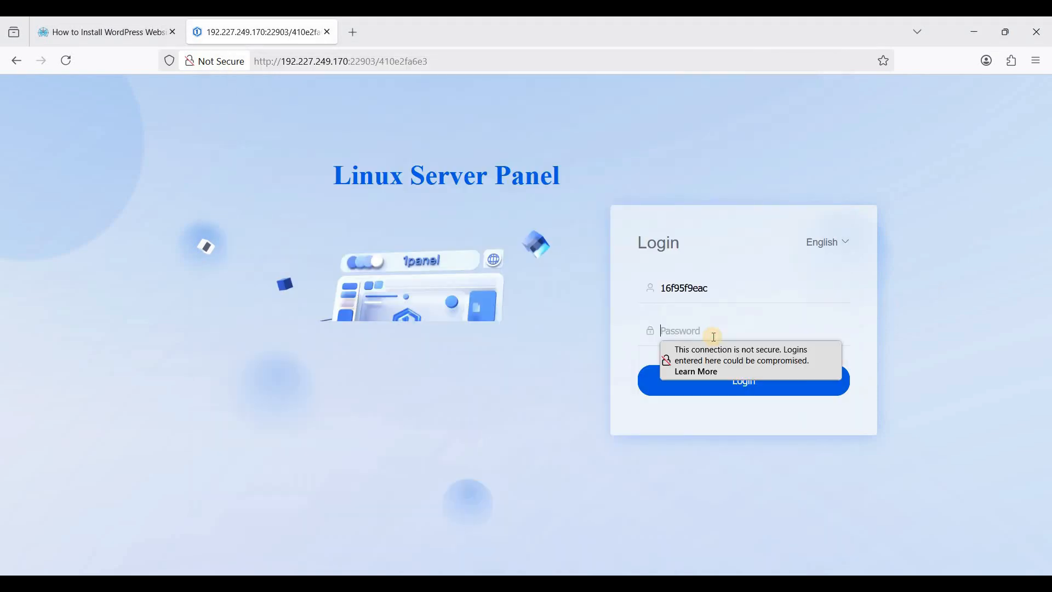
{"action": "key", "text": "ctrl+v"}
{"action": "left_click", "coordinate": [695, 391]}
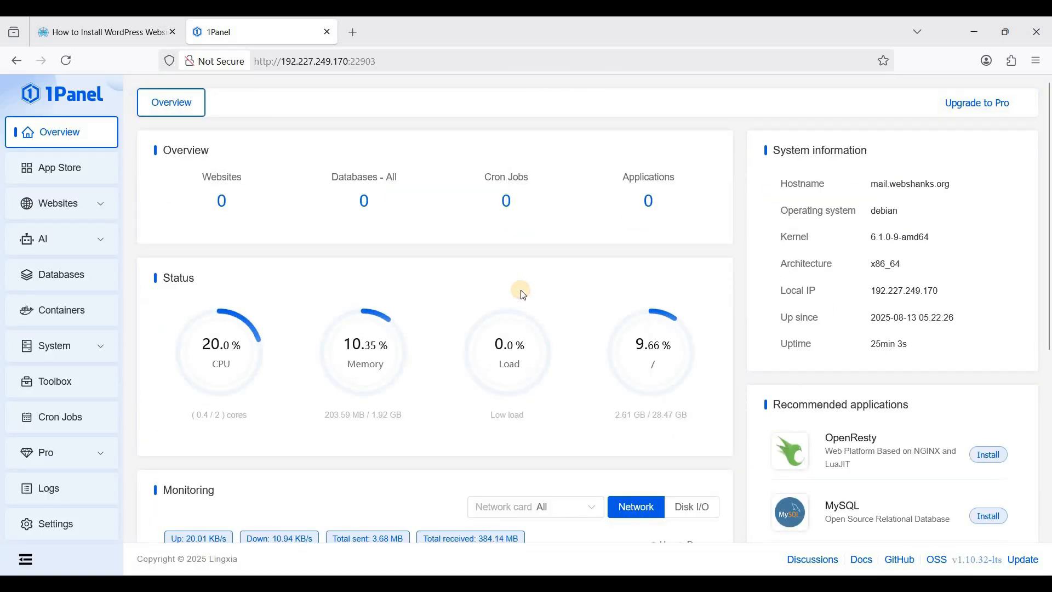
Go to 1Panel's Settings, Panel tab, showing panel user, theme, language and 86400 timeout
{"action": "mouse_move", "coordinate": [527, 311]}
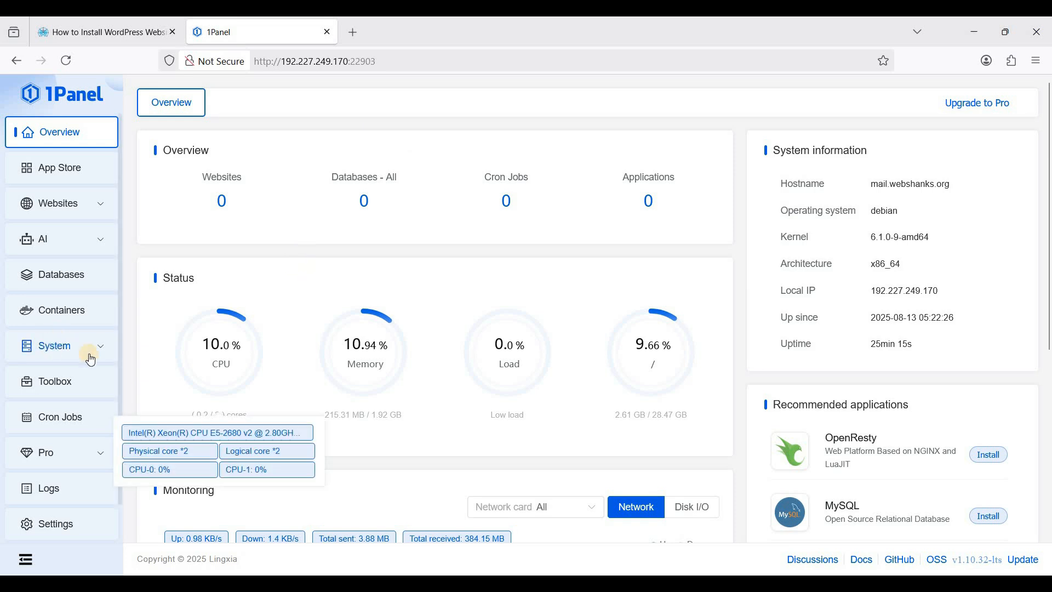
{"action": "scroll", "coordinate": [88, 347], "scroll_direction": "down", "scroll_amount": 1}
{"action": "mouse_move", "coordinate": [288, 362]}
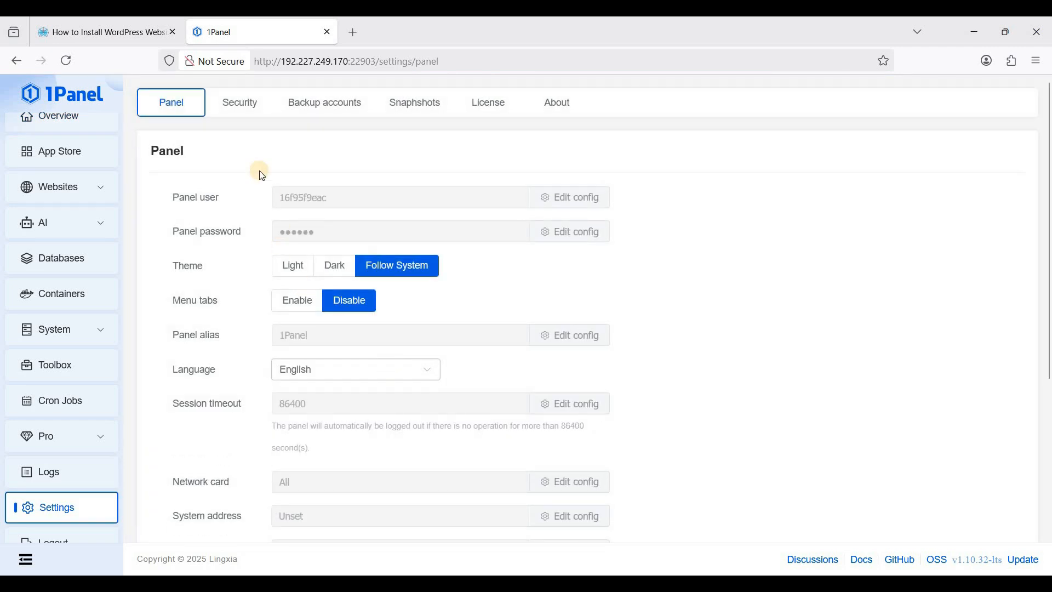
Bind the panel to panel.webshanks.org under Security settings and confirm the logout warning
{"action": "left_click", "coordinate": [238, 106]}
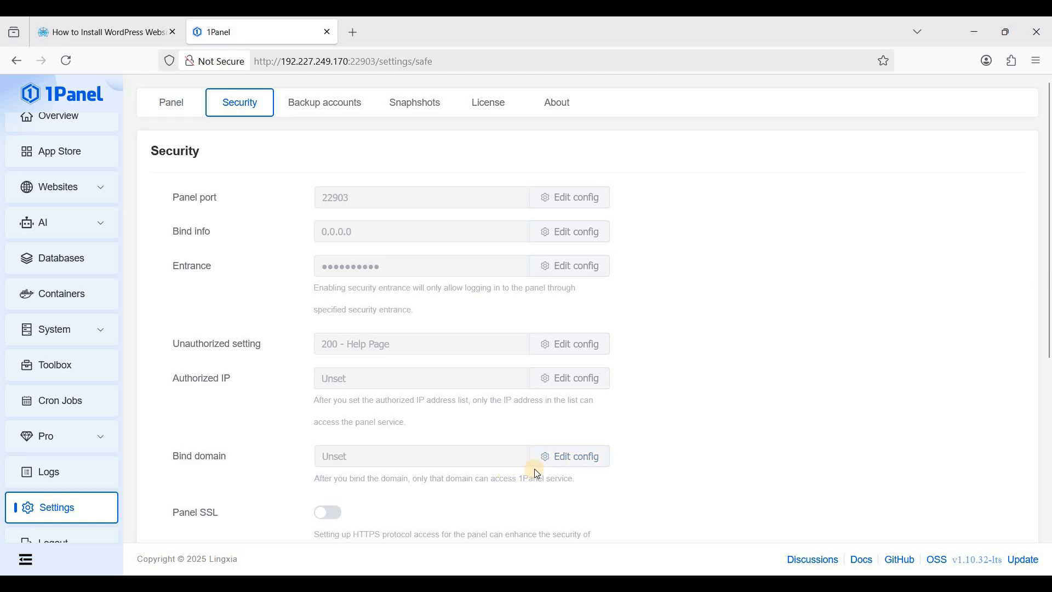
{"action": "left_click", "coordinate": [564, 456]}
{"action": "left_click", "coordinate": [785, 154]}
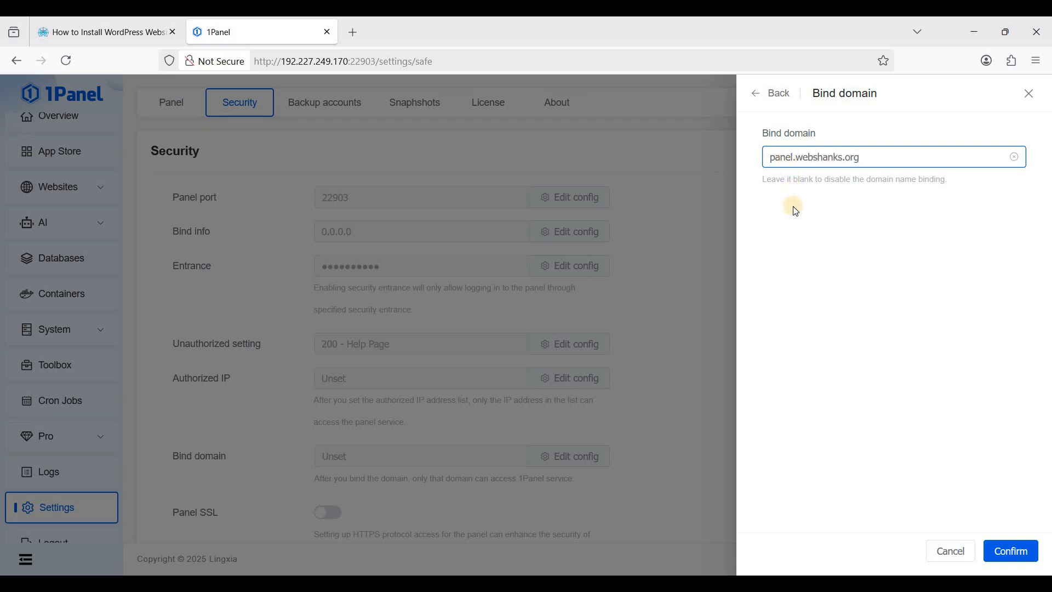
{"action": "left_click", "coordinate": [1008, 553]}
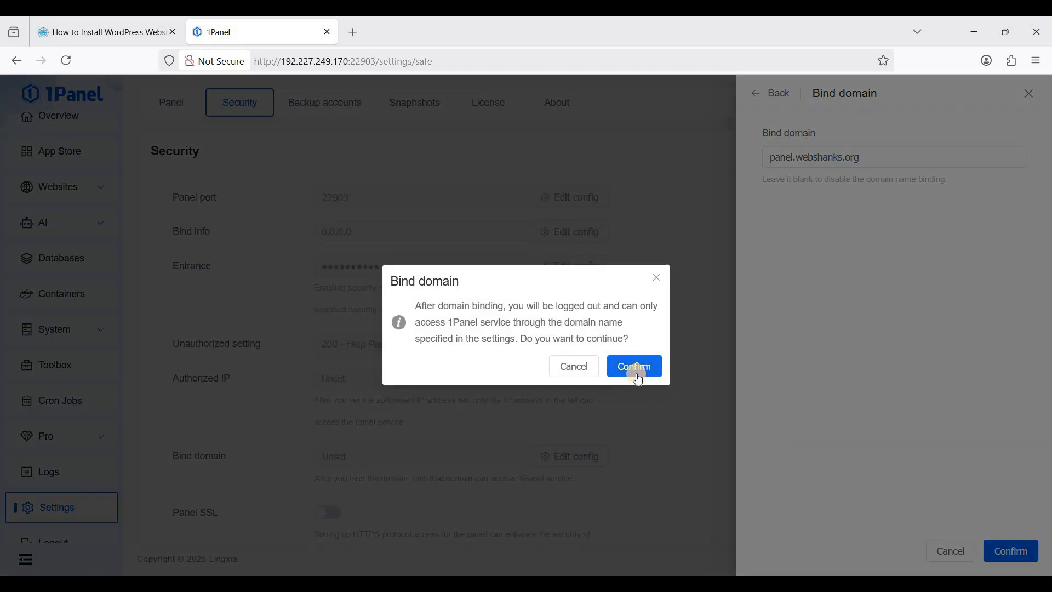
{"action": "left_click", "coordinate": [631, 376]}
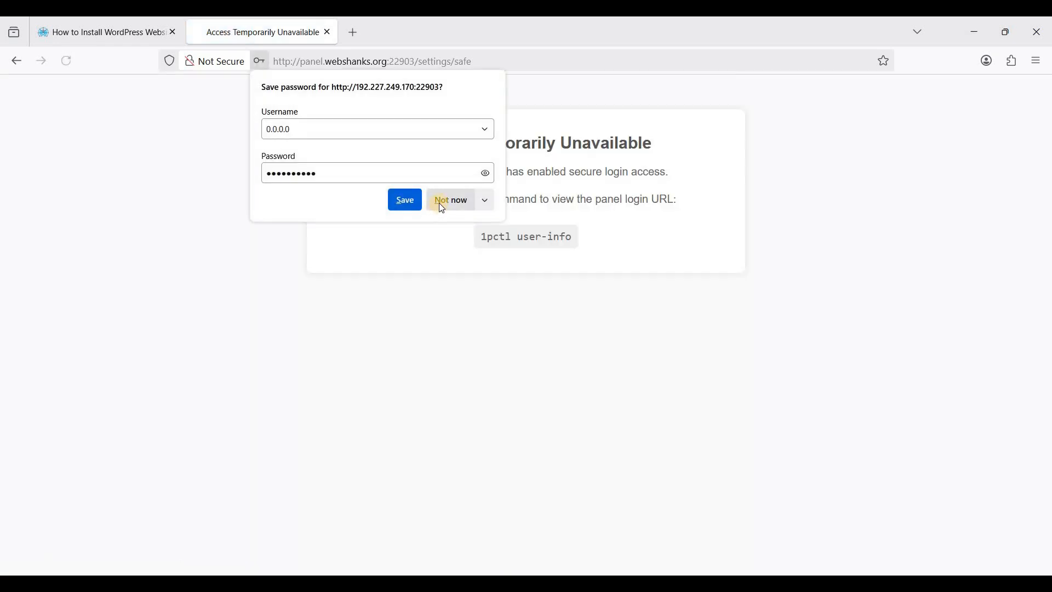
Load the panel at panel.webshanks.org:22903 with its entrance path
{"action": "left_click", "coordinate": [442, 202]}
{"action": "left_click", "coordinate": [301, 61]}
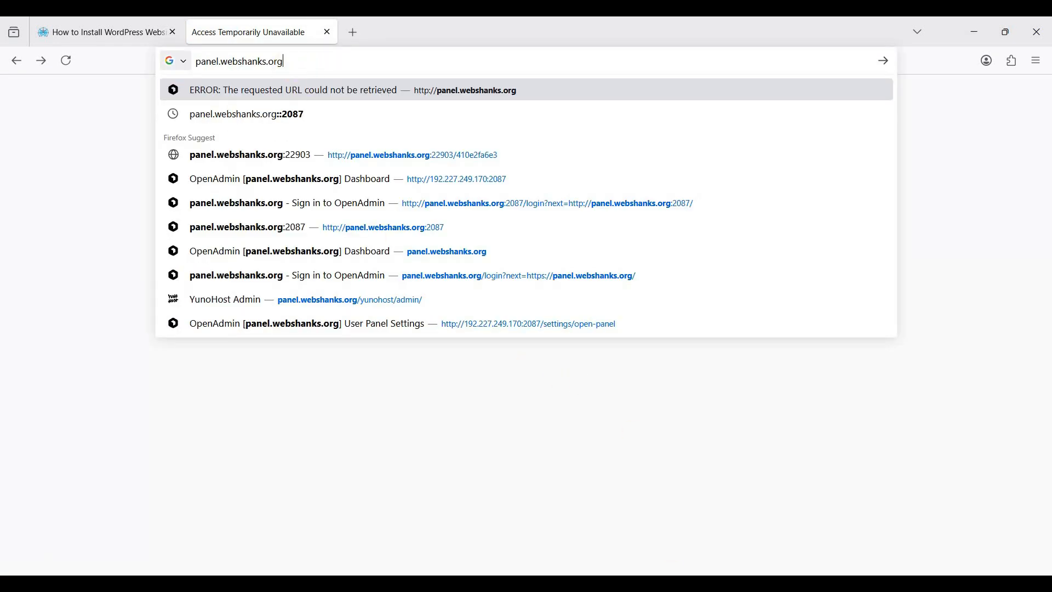
{"action": "key", "text": "alt+Tab"}
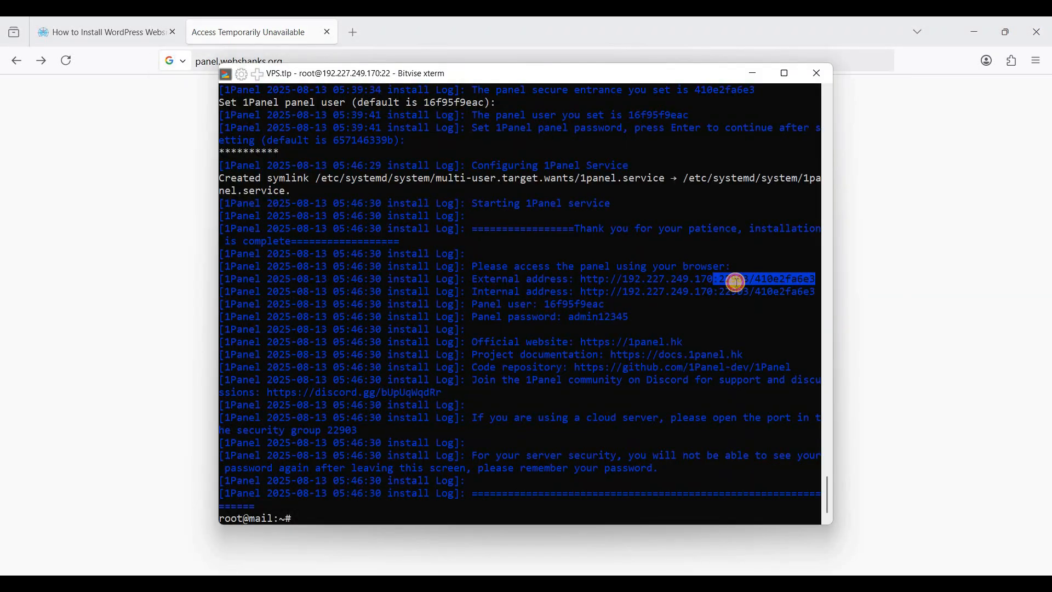
{"action": "key", "text": "alt+Tab"}
{"action": "key", "text": "Return"}
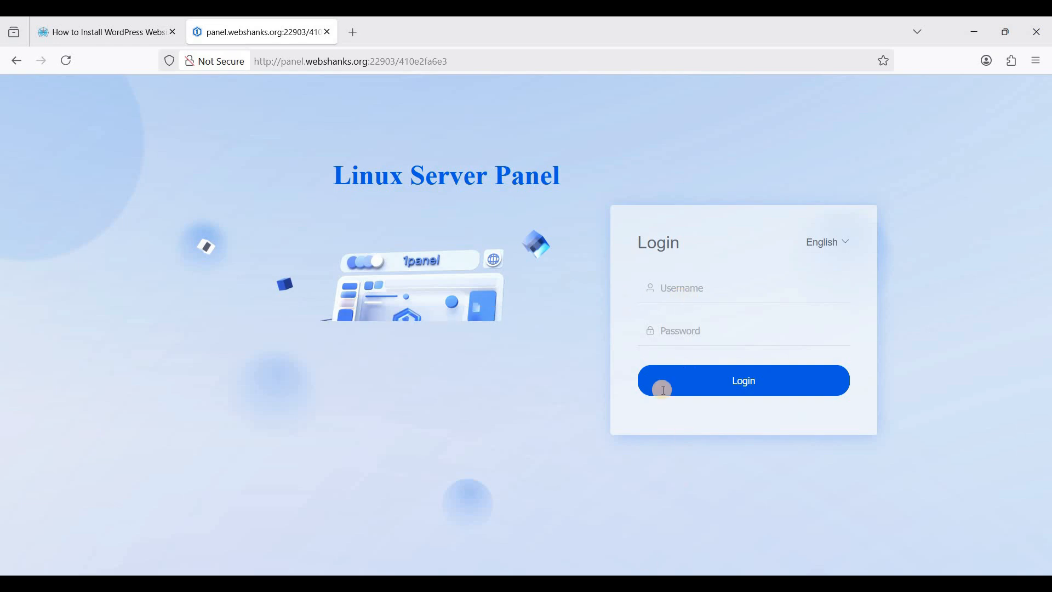
Log back in with the panel username and password from the install log, declining to save them
{"action": "key", "text": "alt+Tab"}
{"action": "left_click_drag", "start_coordinate": [546, 304], "coordinate": [605, 304]}
{"action": "left_click", "coordinate": [867, 306]}
{"action": "left_click", "coordinate": [712, 288]}
{"action": "key", "text": "ctrl+v"}
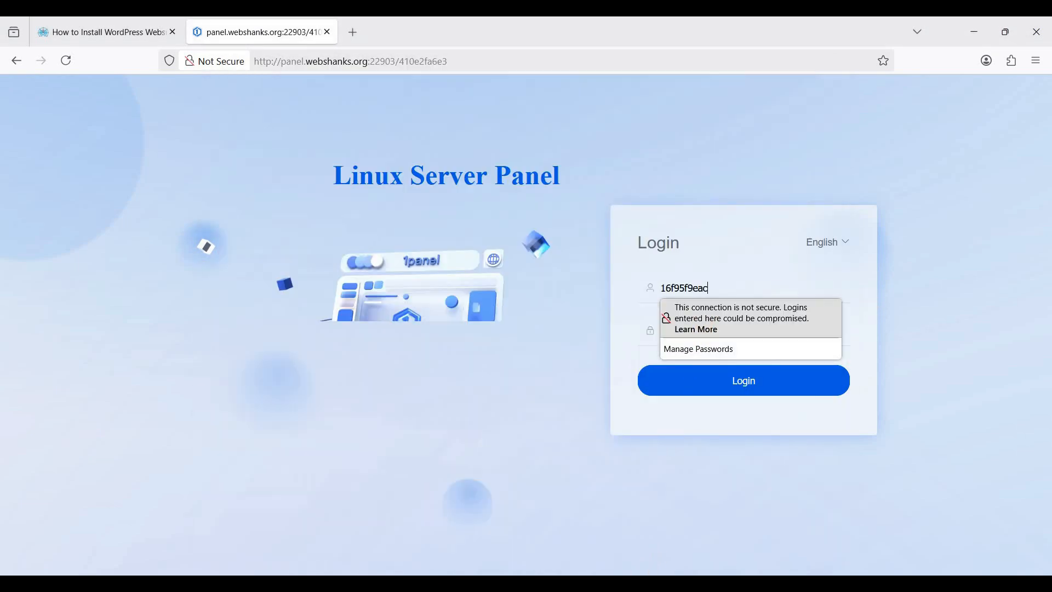
{"action": "key", "text": "alt+Tab"}
{"action": "left_click_drag", "start_coordinate": [575, 317], "coordinate": [617, 318]}
{"action": "key", "text": "alt+Tab"}
{"action": "left_click", "coordinate": [712, 331]}
{"action": "key", "text": "ctrl+v"}
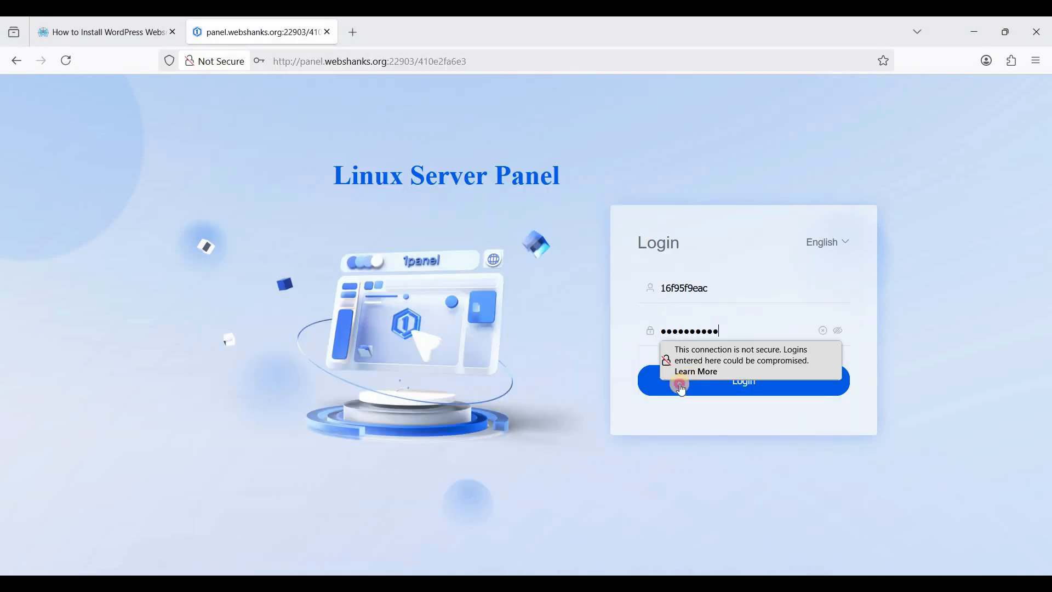
{"action": "left_click", "coordinate": [680, 385]}
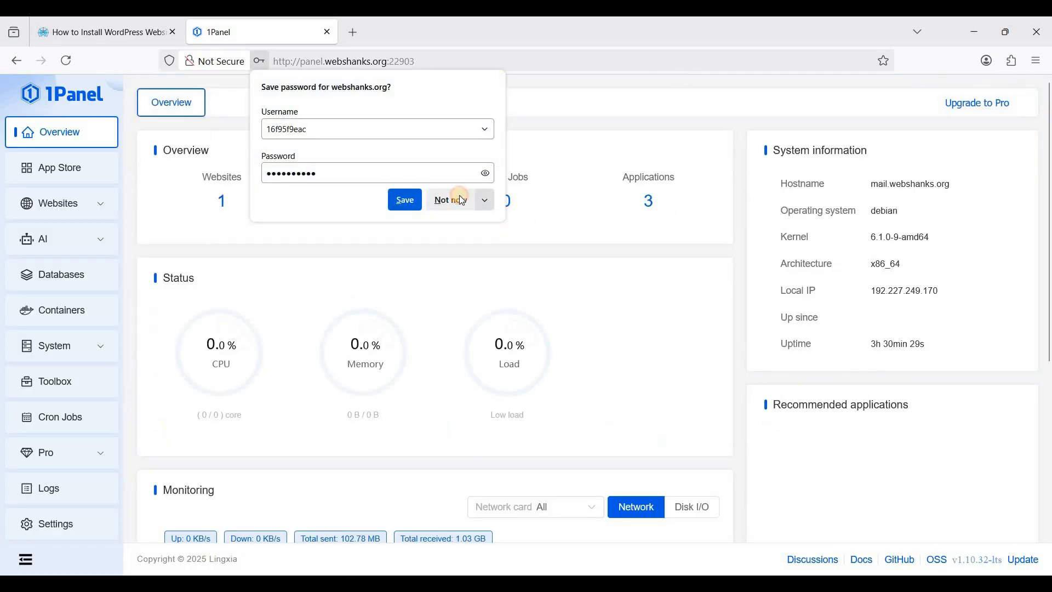
{"action": "left_click", "coordinate": [466, 199]}
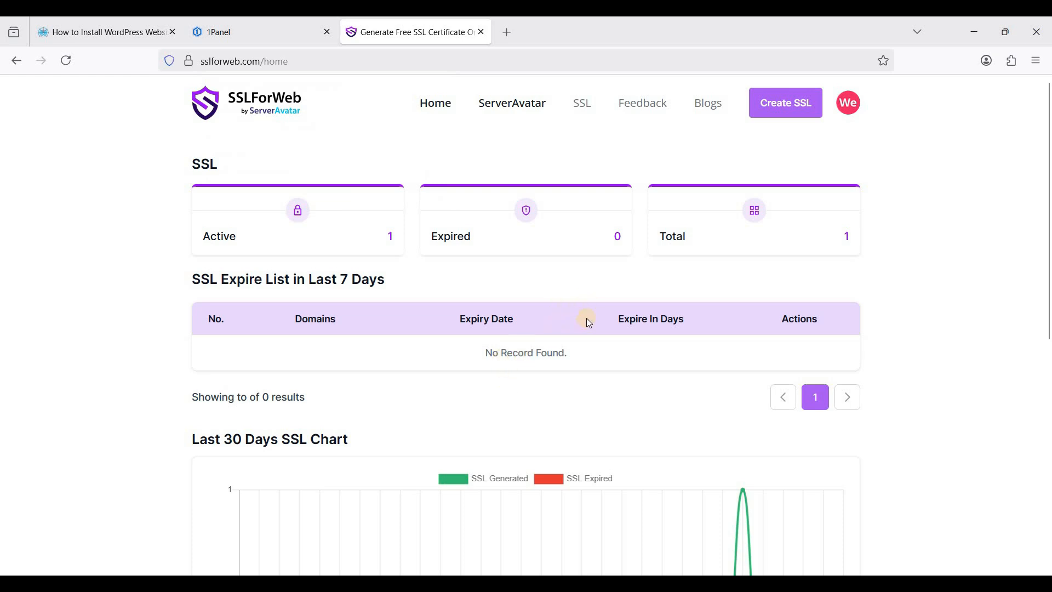
In SSLForWeb, create a DNS-verified certificate for panel.webshanks.org, accepting the Let's Encrypt agreement
{"action": "scroll", "coordinate": [565, 345], "scroll_direction": "down", "scroll_amount": 6}
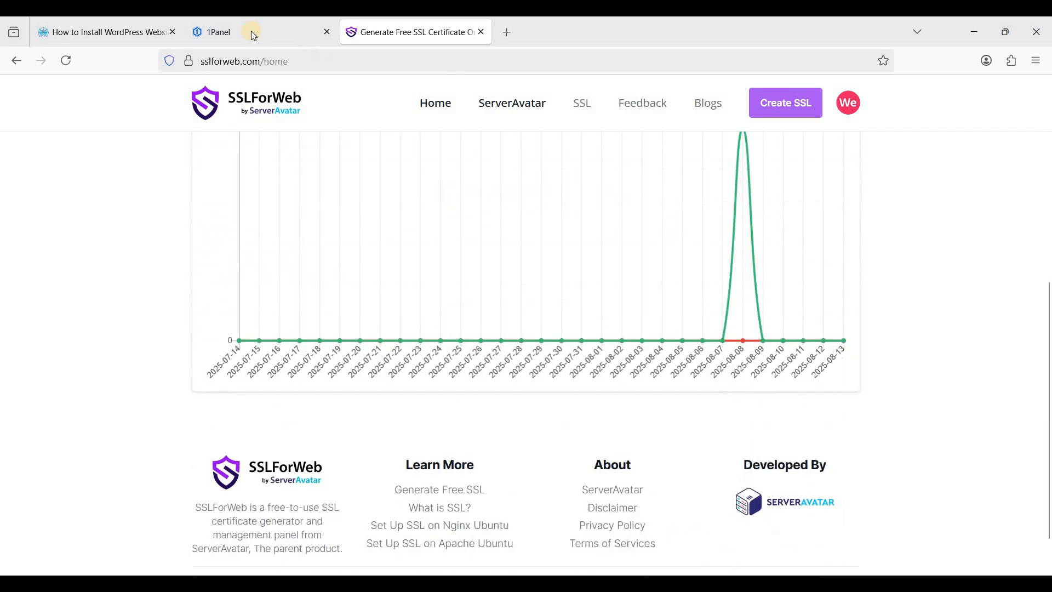
{"action": "left_click", "coordinate": [250, 32]}
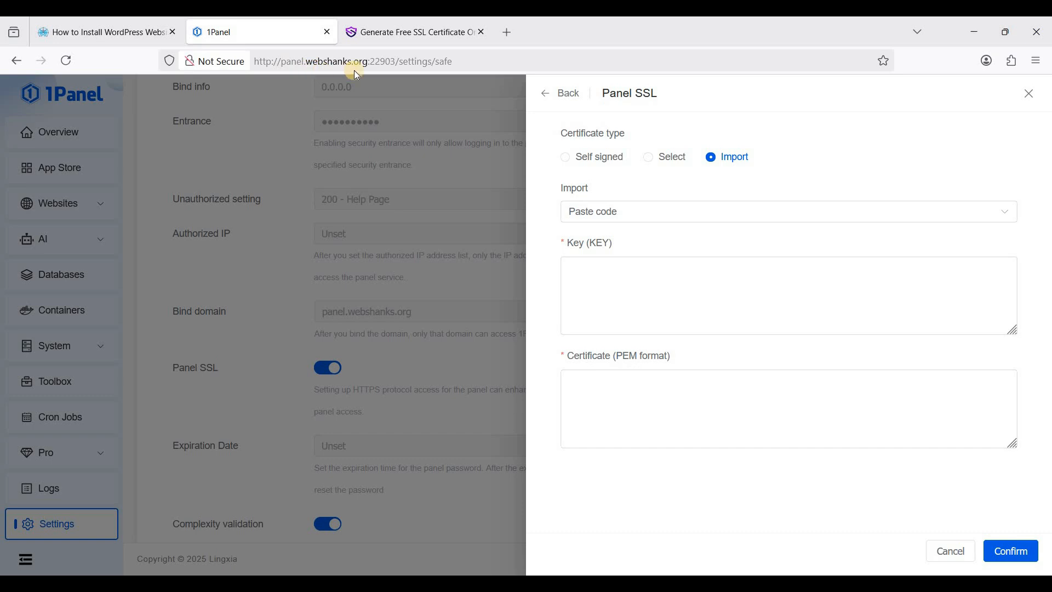
{"action": "left_click", "coordinate": [383, 33]}
{"action": "left_click", "coordinate": [791, 109]}
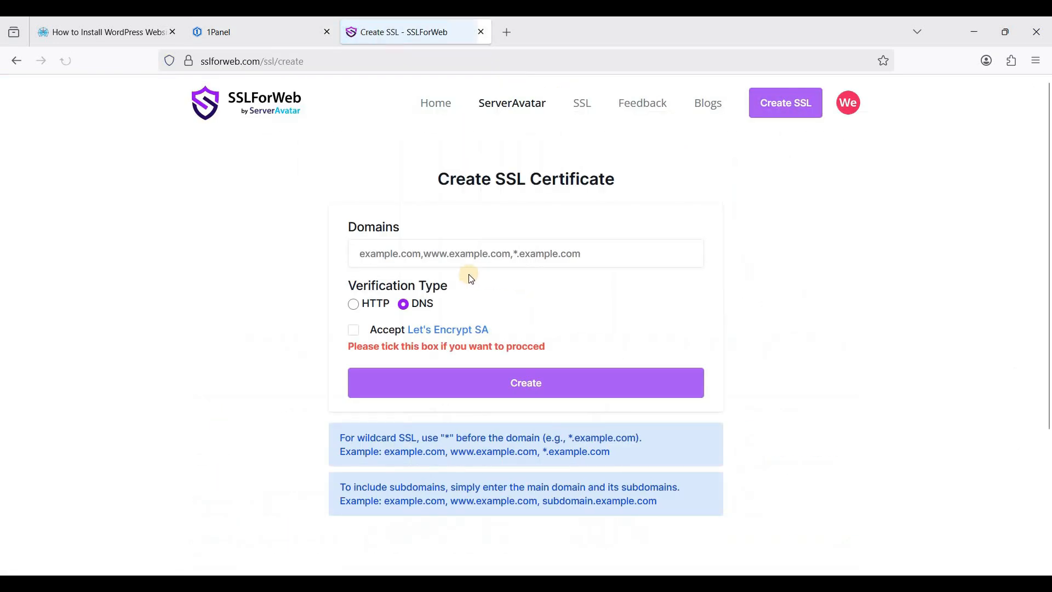
{"action": "left_click", "coordinate": [434, 256]}
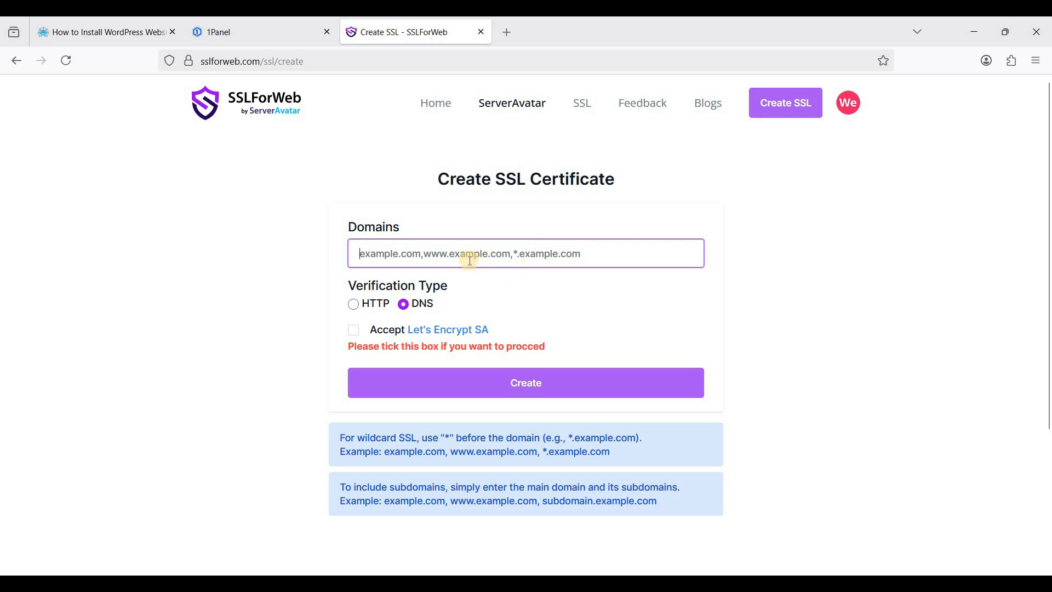
{"action": "type", "text": "pan"}
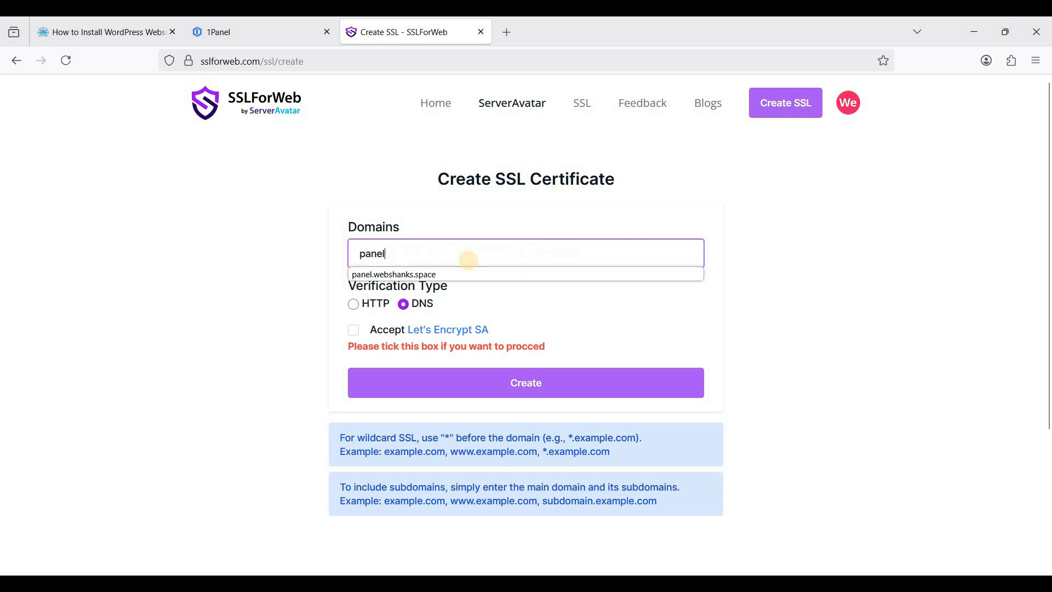
{"action": "type", "text": "el.webs"}
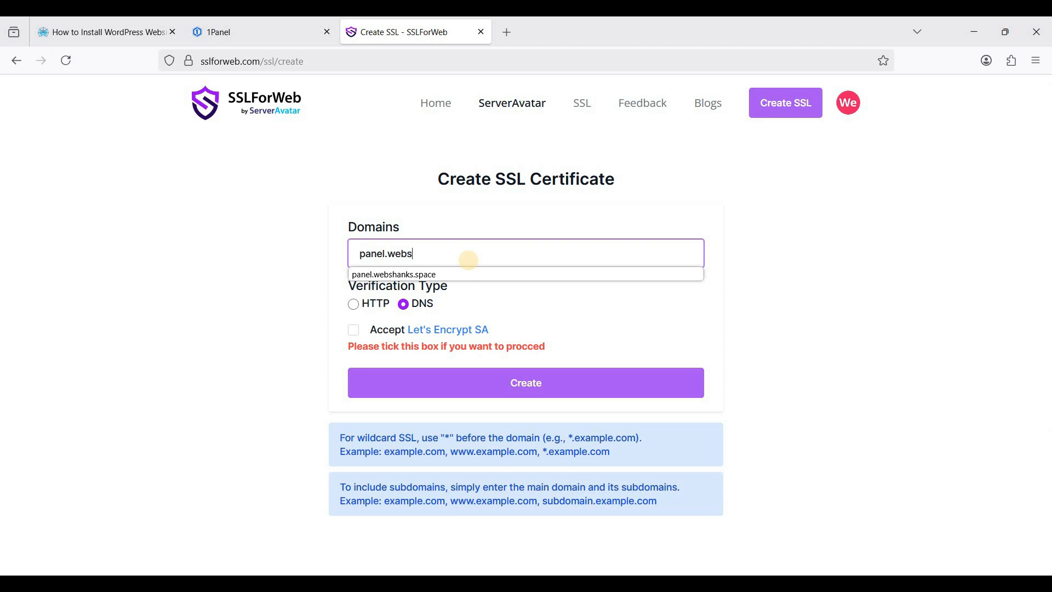
{"action": "type", "text": "hanks.org"}
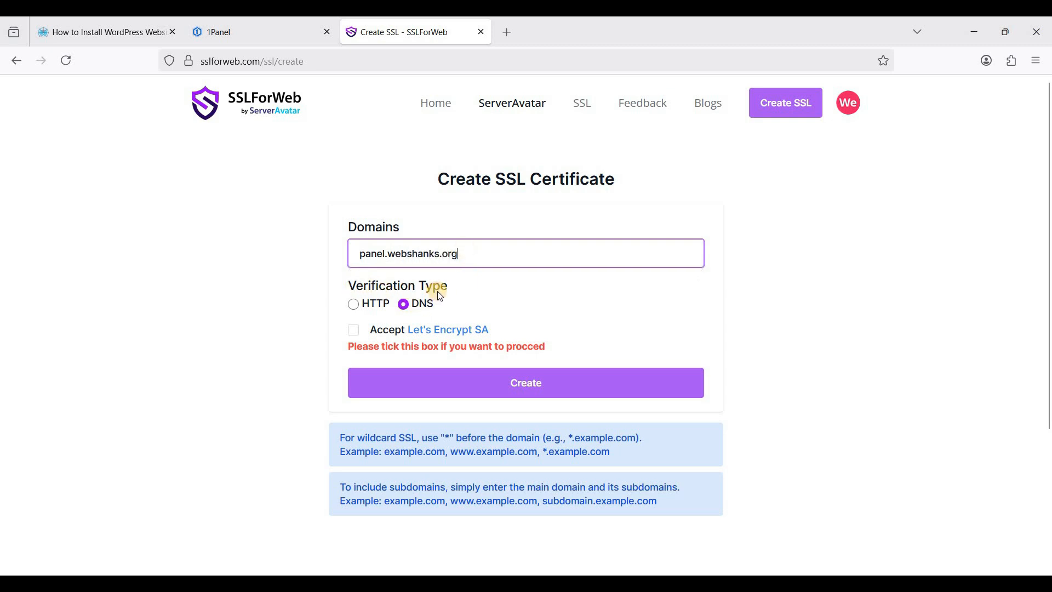
{"action": "left_click", "coordinate": [391, 287]}
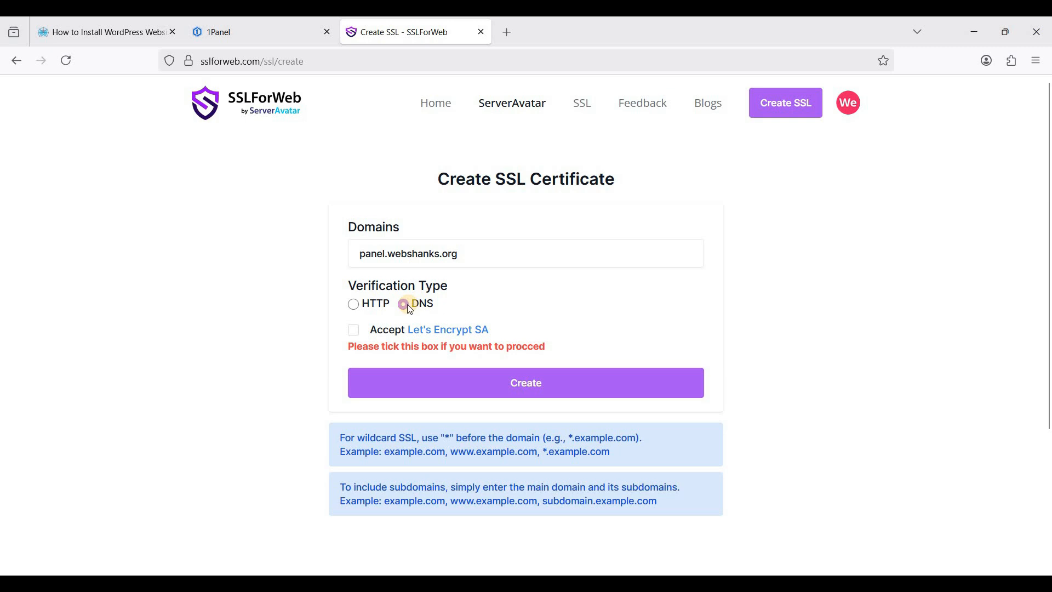
{"action": "left_click", "coordinate": [354, 330]}
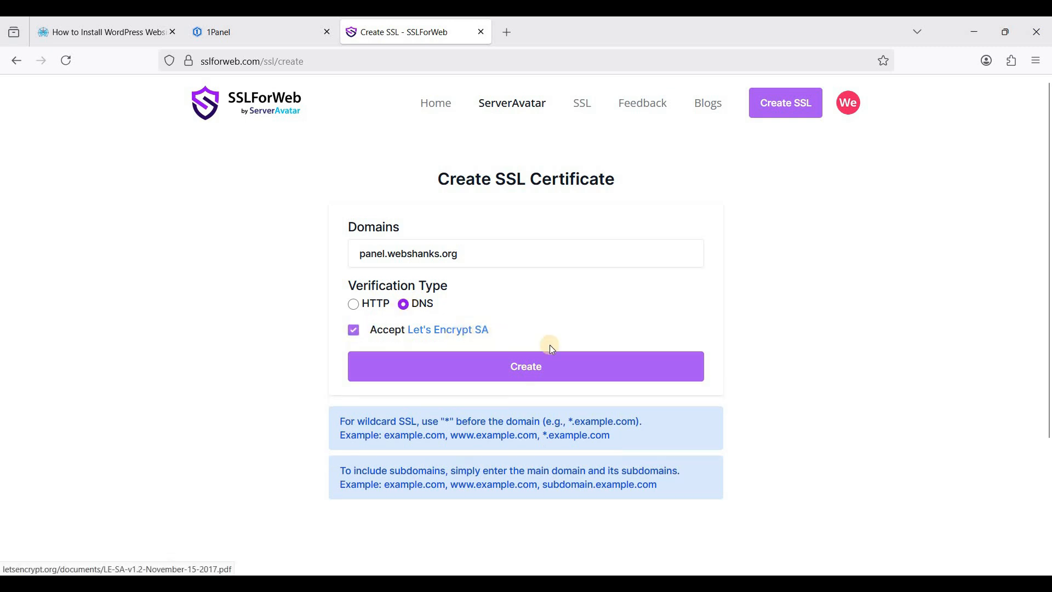
{"action": "left_click", "coordinate": [528, 375]}
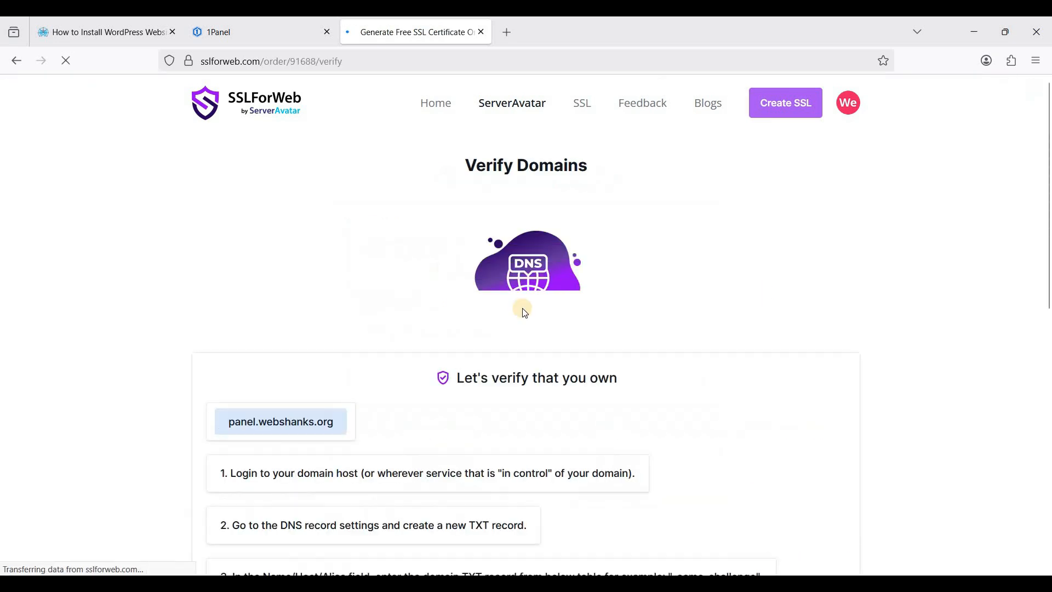
Scroll to the _acme-challenge TXT record details and open the Cloudflare dashboard in a new tab
{"action": "scroll", "coordinate": [521, 307], "scroll_direction": "down", "scroll_amount": 3}
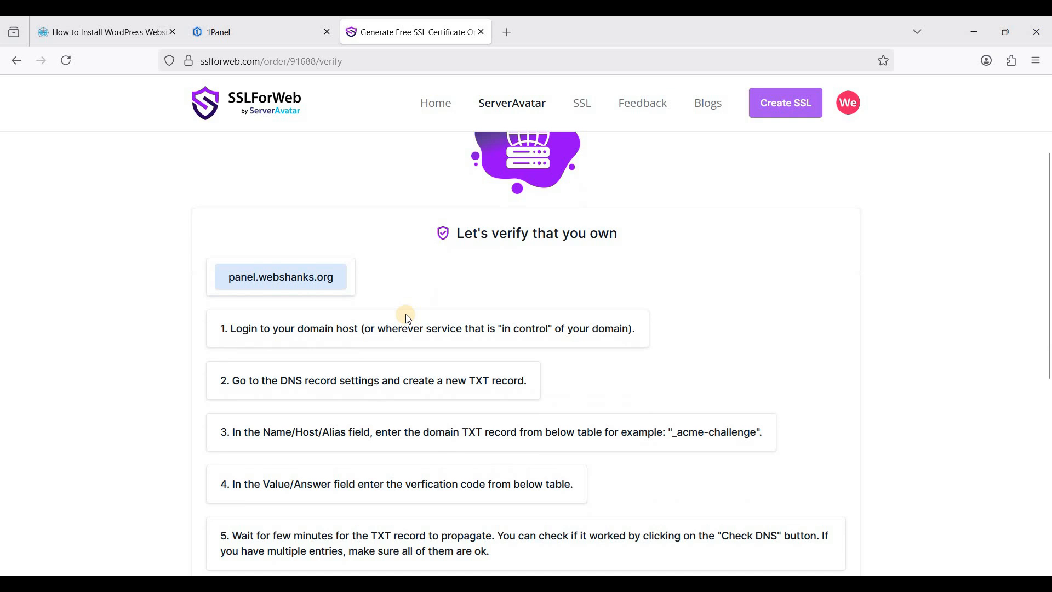
{"action": "scroll", "coordinate": [348, 329], "scroll_direction": "down", "scroll_amount": 2}
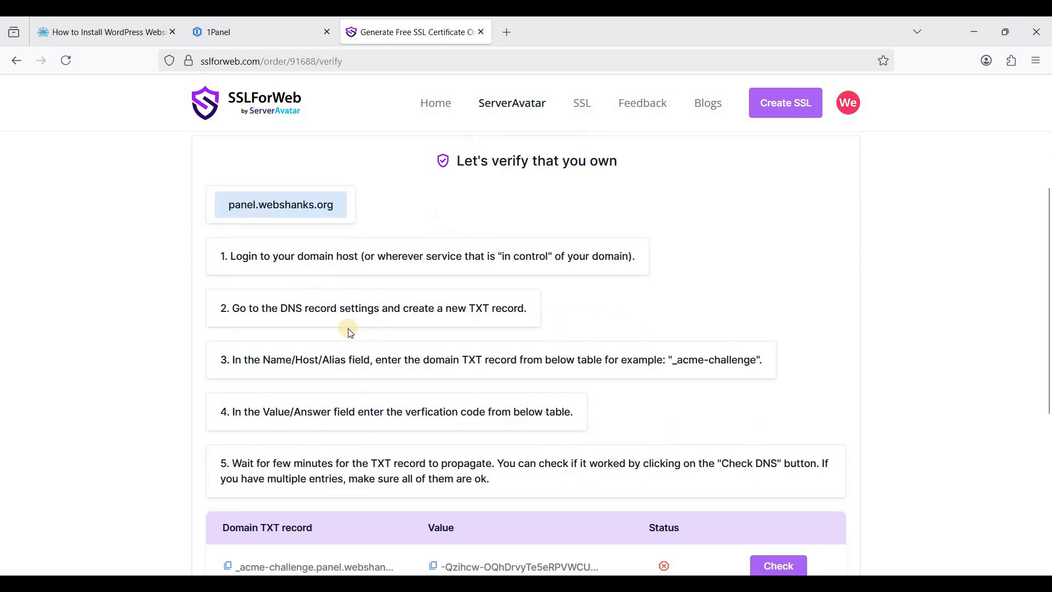
{"action": "scroll", "coordinate": [351, 332], "scroll_direction": "down", "scroll_amount": 2}
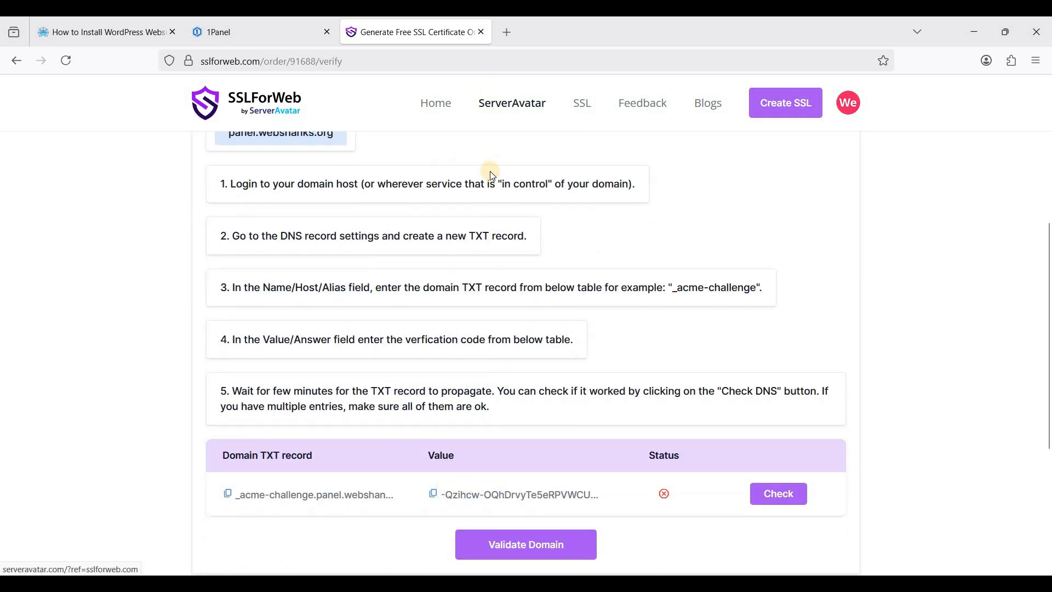
{"action": "left_click", "coordinate": [509, 33]}
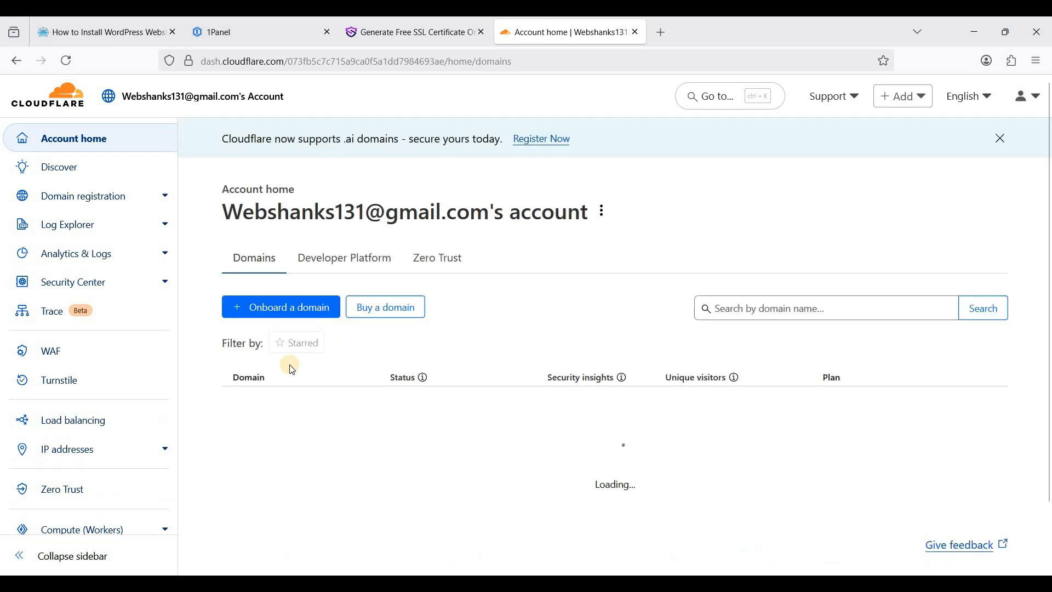
Open the webshanks.org DNS records in Cloudflare and select the panel A record's IP address
{"action": "left_click", "coordinate": [283, 403]}
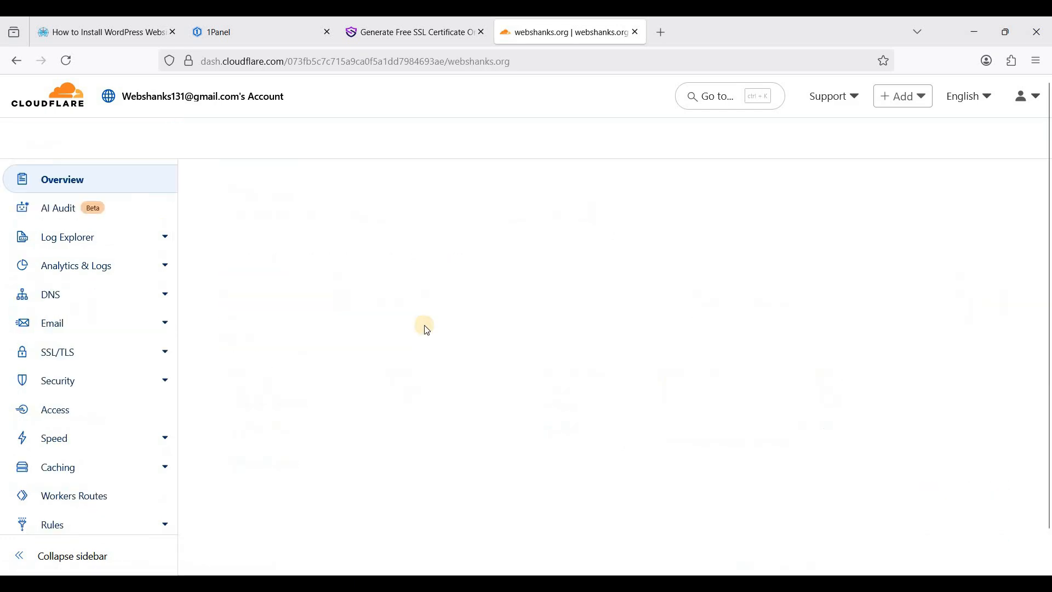
{"action": "left_click", "coordinate": [57, 294]}
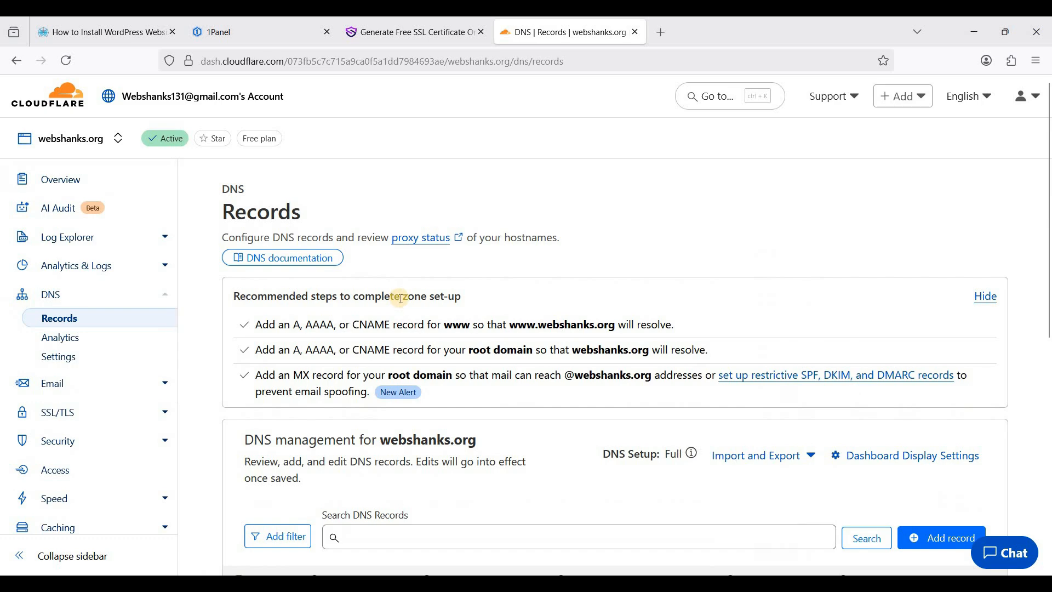
{"action": "scroll", "coordinate": [403, 304], "scroll_direction": "down", "scroll_amount": 4}
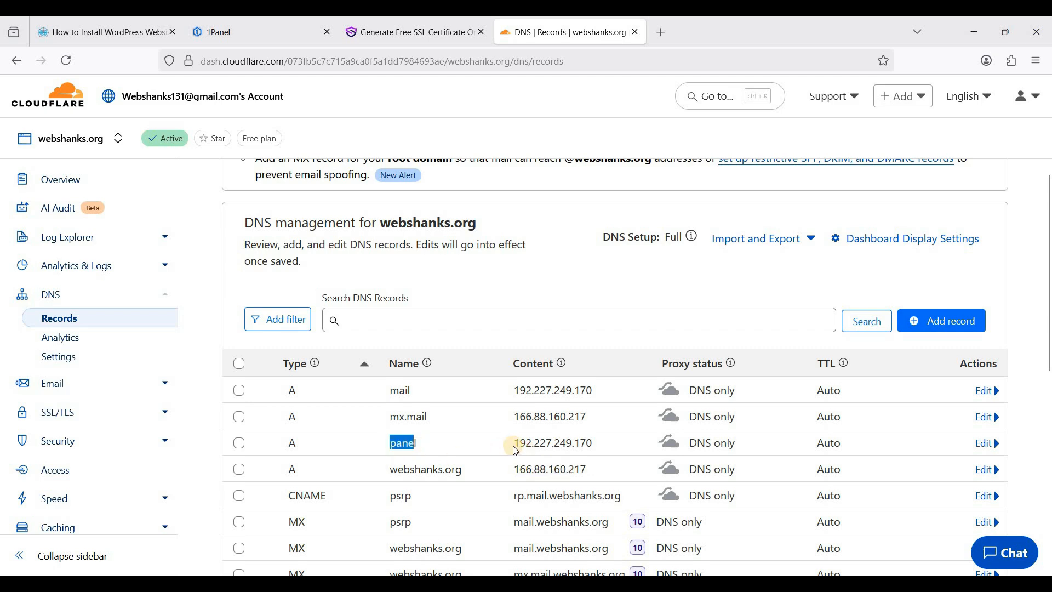
{"action": "left_click", "coordinate": [372, 445]}
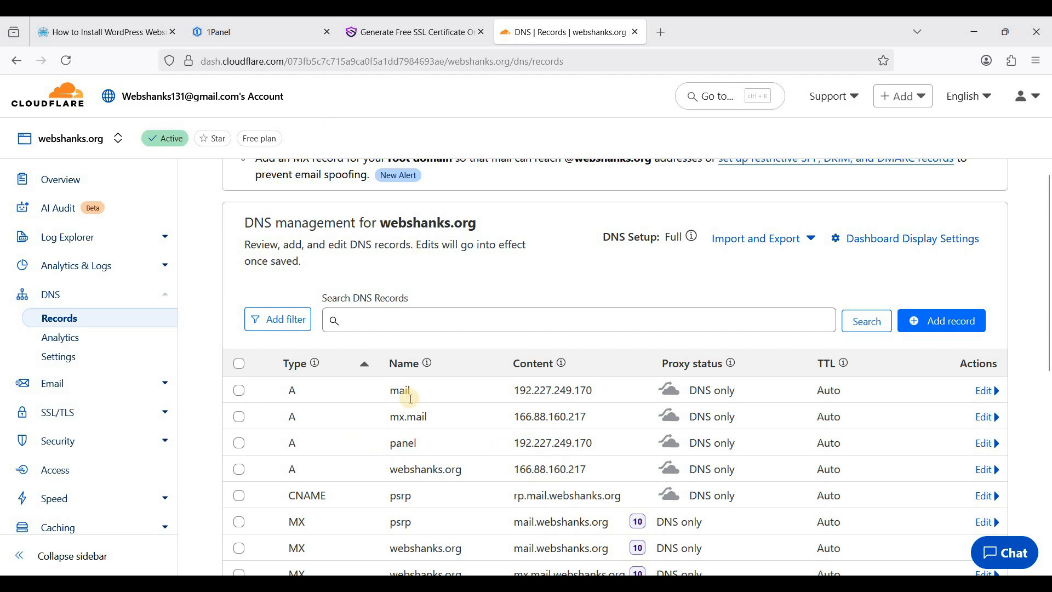
{"action": "left_click_drag", "start_coordinate": [448, 450], "coordinate": [473, 451]}
{"action": "left_click", "coordinate": [474, 451]}
{"action": "left_click_drag", "start_coordinate": [596, 445], "coordinate": [596, 446]}
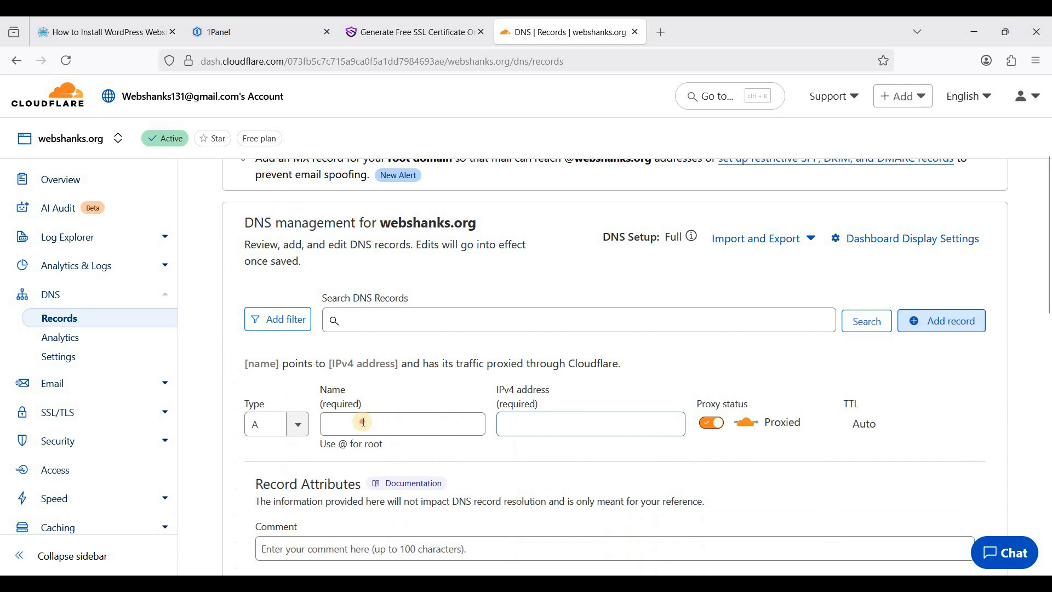
Save a DNS-only A record named @ pointing to 192.227.249.170
{"action": "left_click", "coordinate": [362, 422]}
{"action": "type", "text": "@"}
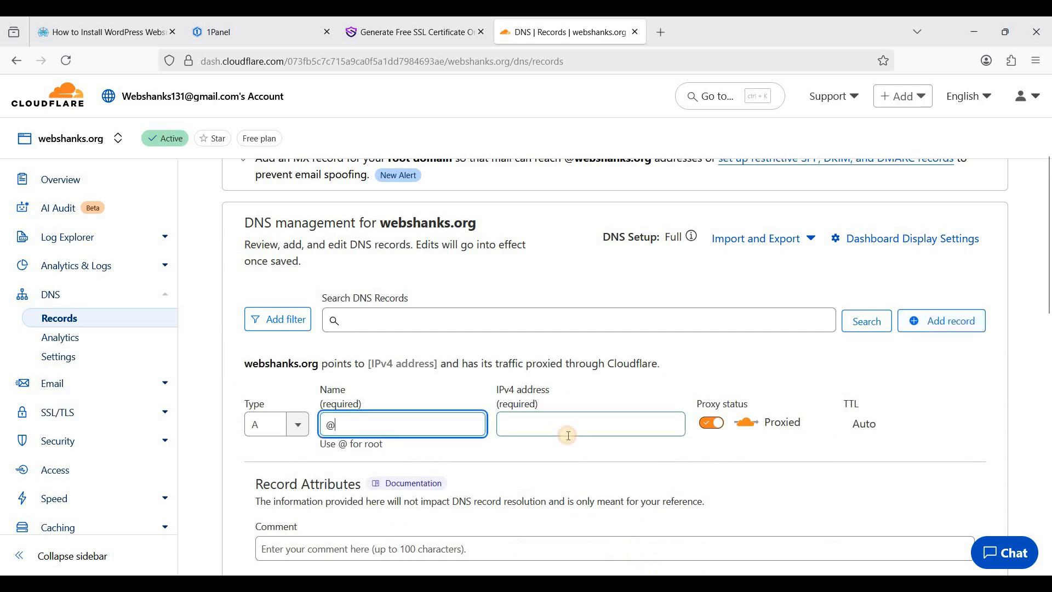
{"action": "left_click", "coordinate": [561, 433]}
{"action": "type", "text": "192.227.249.170"}
{"action": "left_click", "coordinate": [708, 435]}
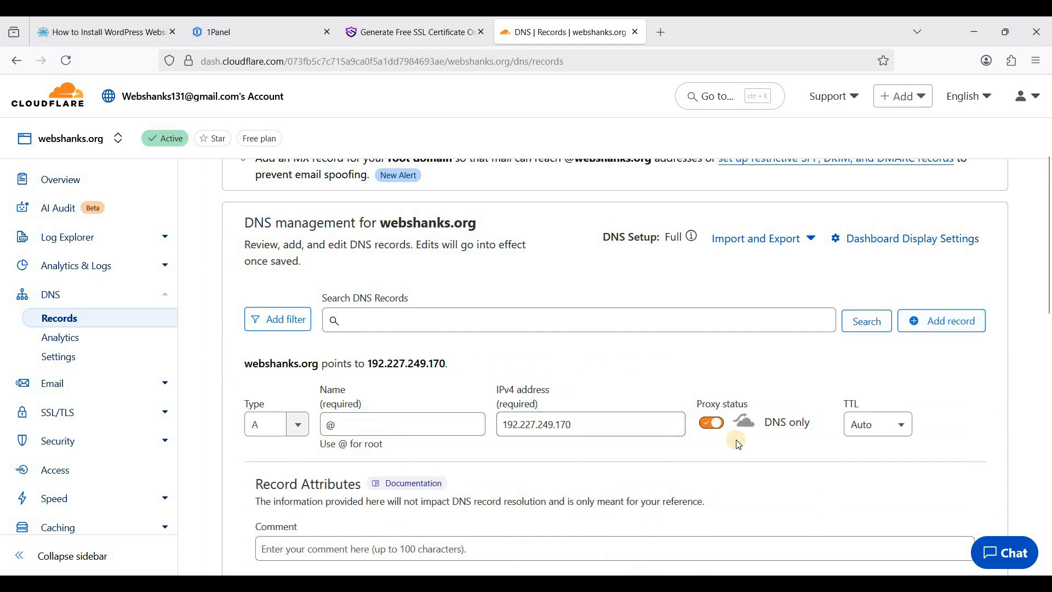
{"action": "scroll", "coordinate": [822, 454], "scroll_direction": "down", "scroll_amount": 3}
{"action": "left_click", "coordinate": [719, 400]}
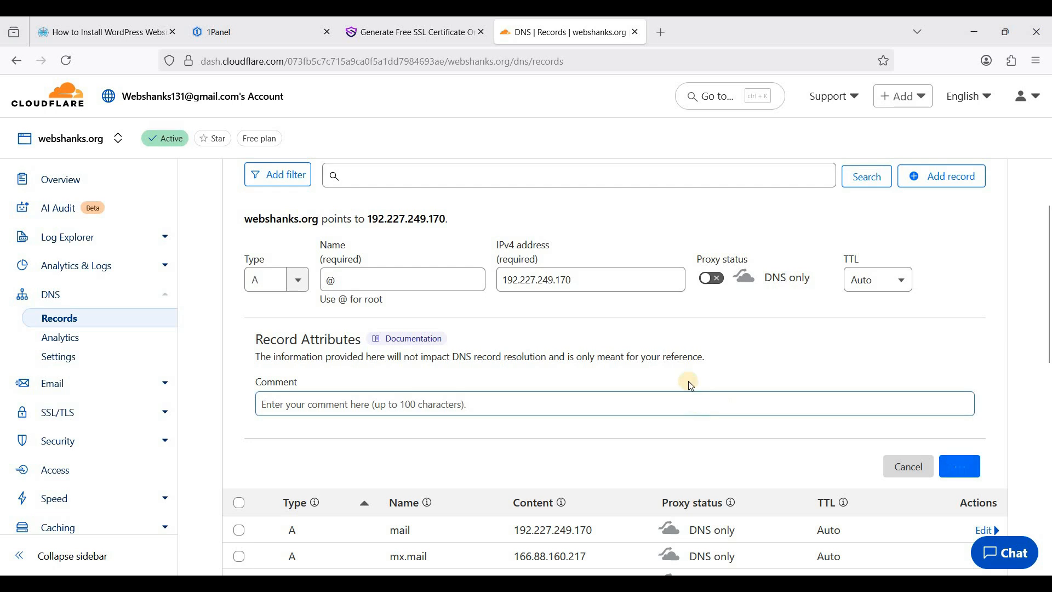
{"action": "key", "text": "Return"}
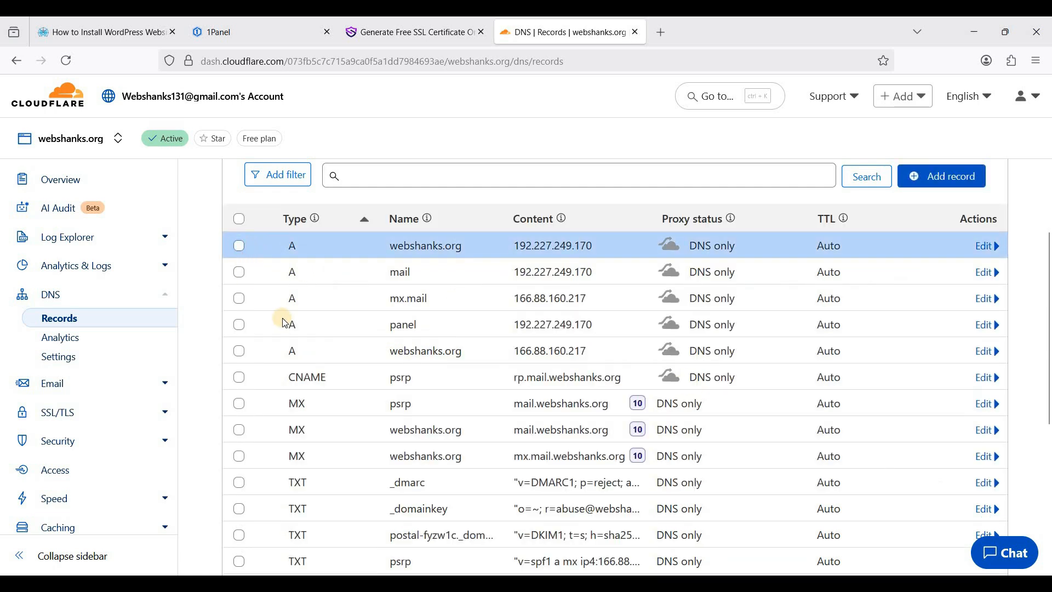
Compare the new webshanks.org and panel A records, then return to the SSLForWeb verification page
{"action": "left_click", "coordinate": [238, 370]}
{"action": "left_click", "coordinate": [449, 371]}
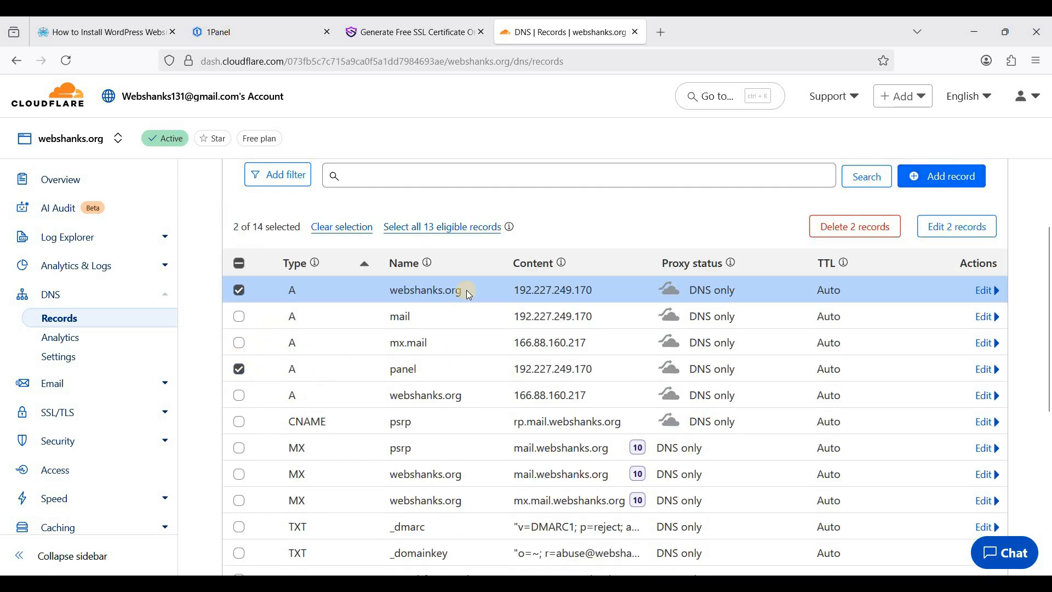
{"action": "left_click", "coordinate": [403, 373]}
{"action": "double_click", "coordinate": [403, 369]}
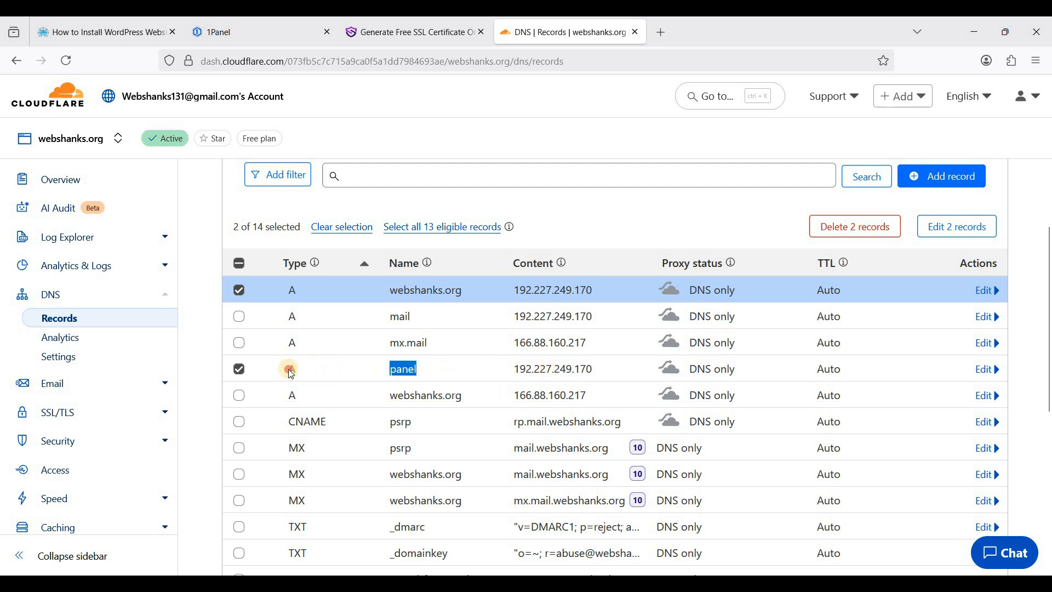
{"action": "left_click_drag", "start_coordinate": [513, 369], "coordinate": [593, 368]}
{"action": "left_click_drag", "start_coordinate": [392, 289], "coordinate": [516, 289]}
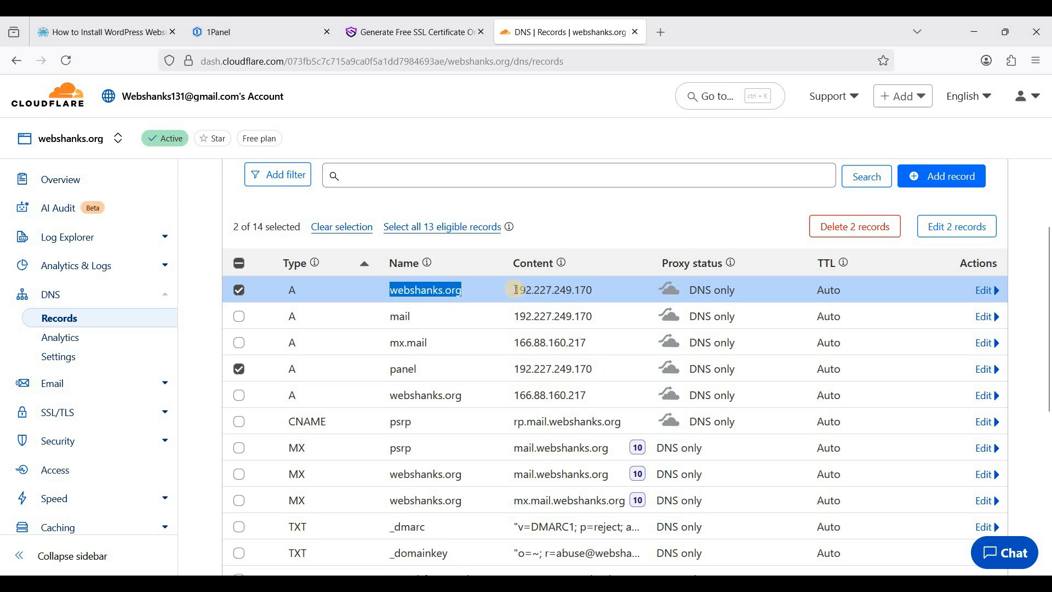
{"action": "left_click", "coordinate": [433, 33]}
{"action": "scroll", "coordinate": [388, 368], "scroll_direction": "down", "scroll_amount": 2}
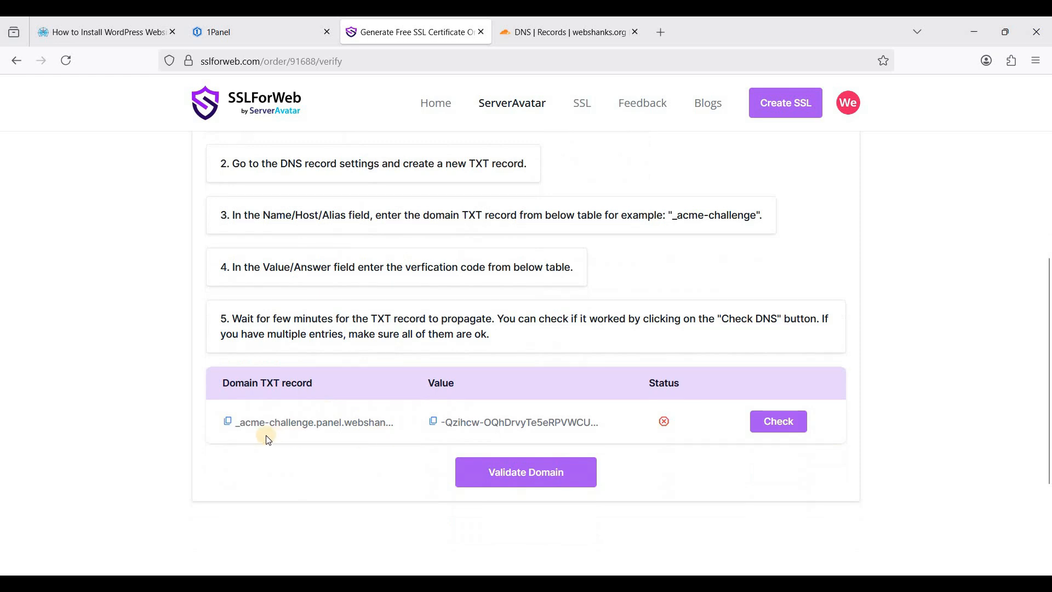
Start a new TXT record named _acme-challenge.panel.webshanks.org, copied from SSLForWeb
{"action": "left_click", "coordinate": [539, 32]}
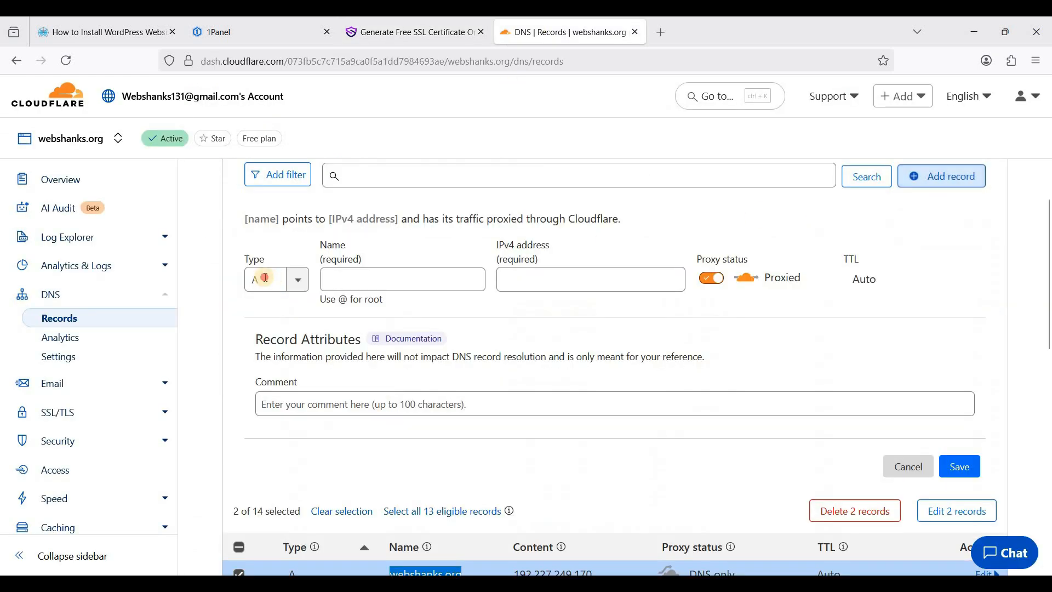
{"action": "left_click", "coordinate": [285, 280]}
{"action": "type", "text": "t"}
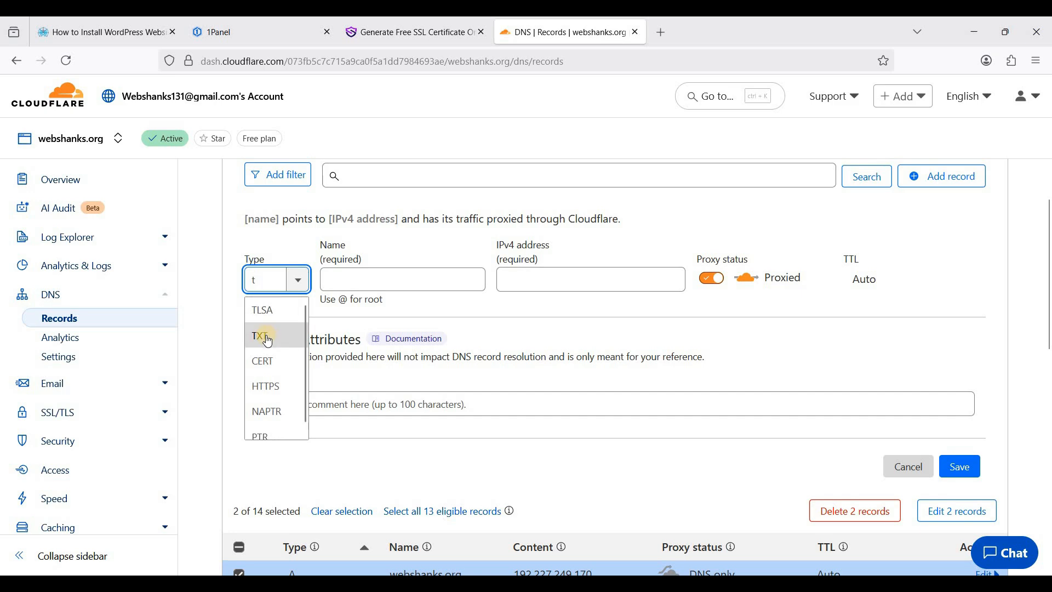
{"action": "left_click", "coordinate": [267, 336]}
{"action": "key", "text": "ctrl+shift+Tab"}
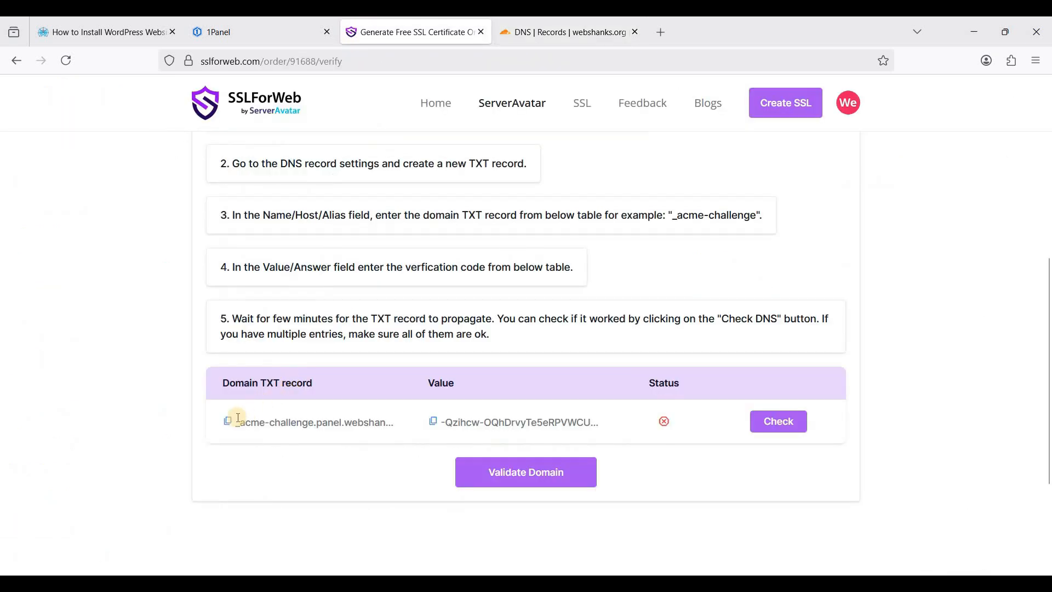
{"action": "left_click", "coordinate": [227, 421]}
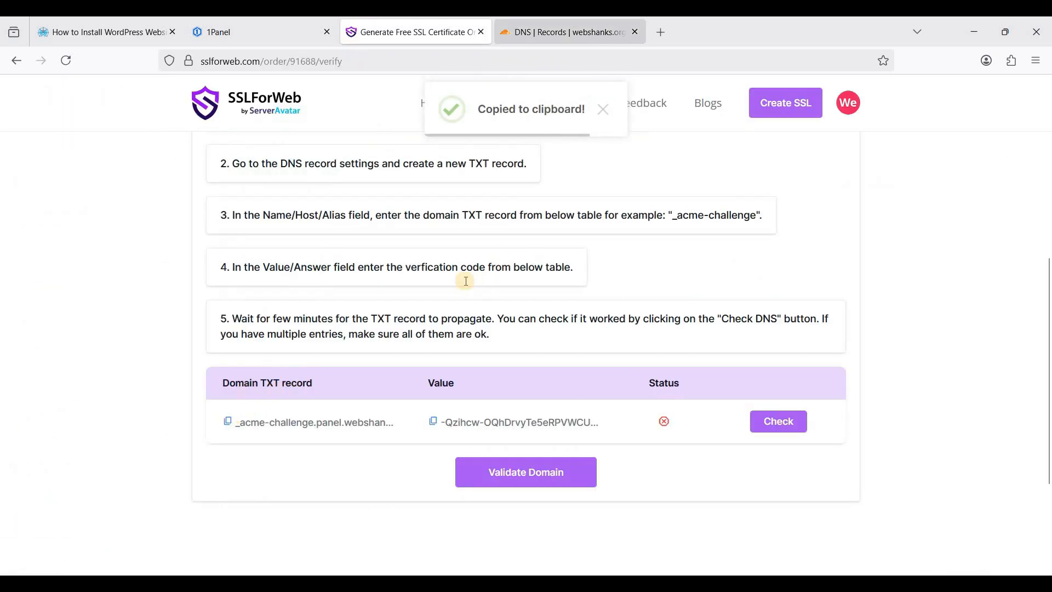
{"action": "left_click", "coordinate": [574, 21]}
{"action": "key", "text": "ctrl+v"}
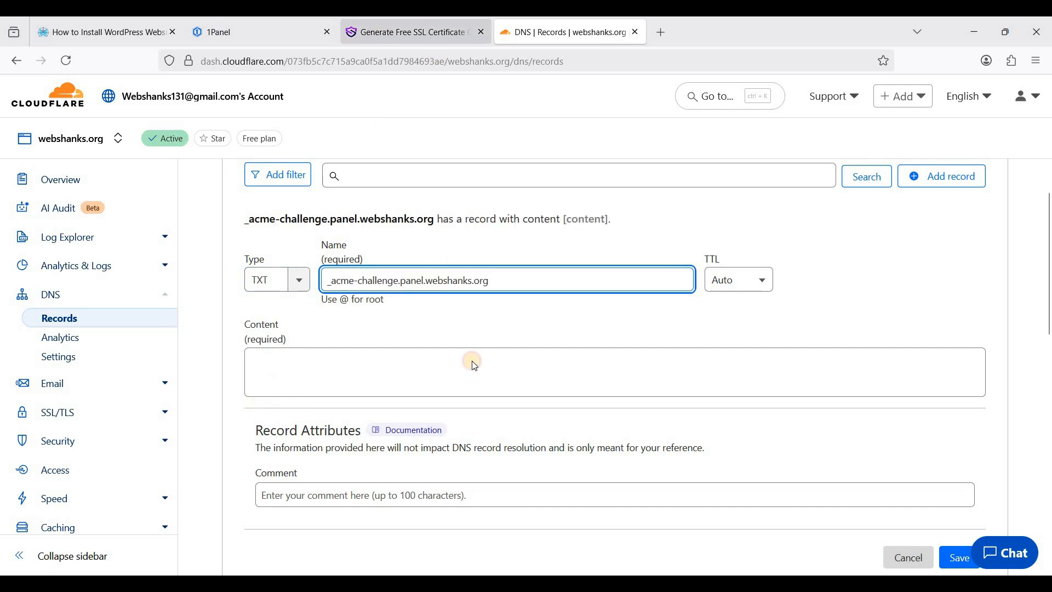
Paste the SSLForWeb verification value as the TXT content, save, and return to SSLForWeb
{"action": "key", "text": "ctrl+shift+Tab"}
{"action": "left_click", "coordinate": [433, 421]}
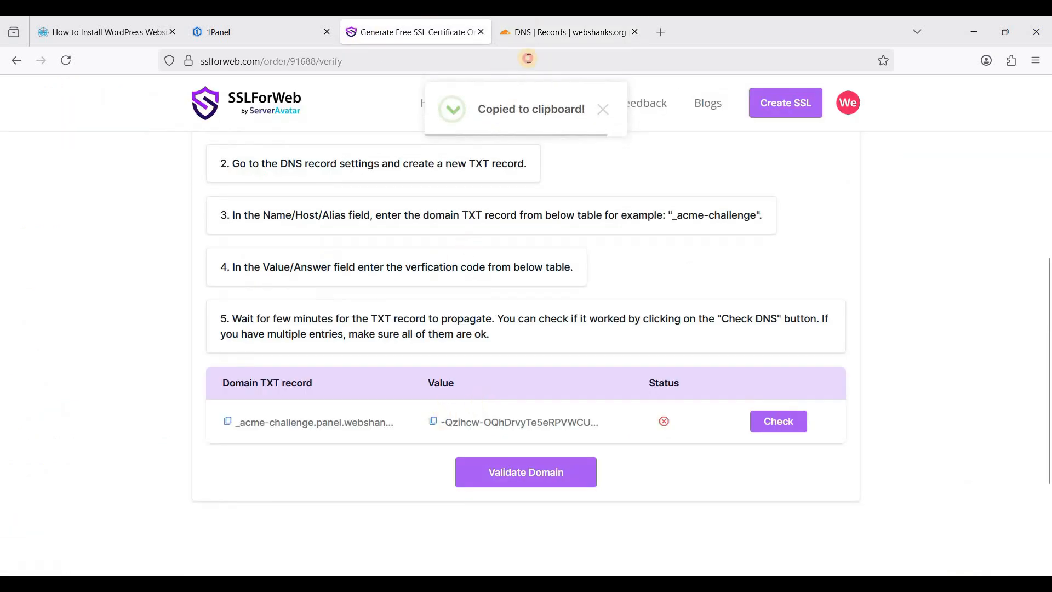
{"action": "left_click", "coordinate": [564, 32]}
{"action": "left_click", "coordinate": [520, 374]}
{"action": "key", "text": "ctrl+v"}
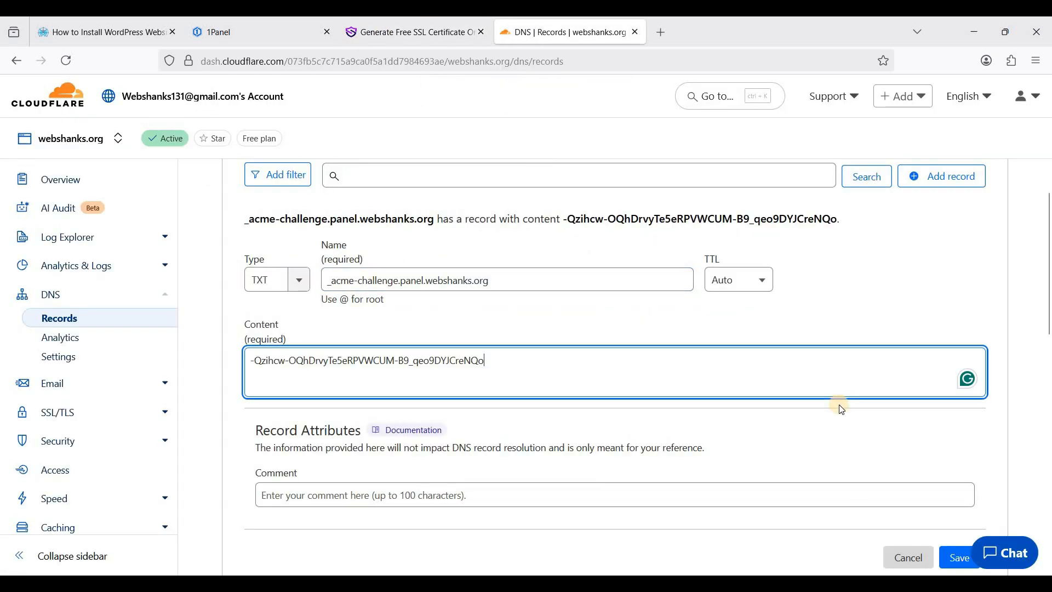
{"action": "scroll", "coordinate": [840, 404], "scroll_direction": "down", "scroll_amount": 2}
{"action": "left_click", "coordinate": [958, 486]}
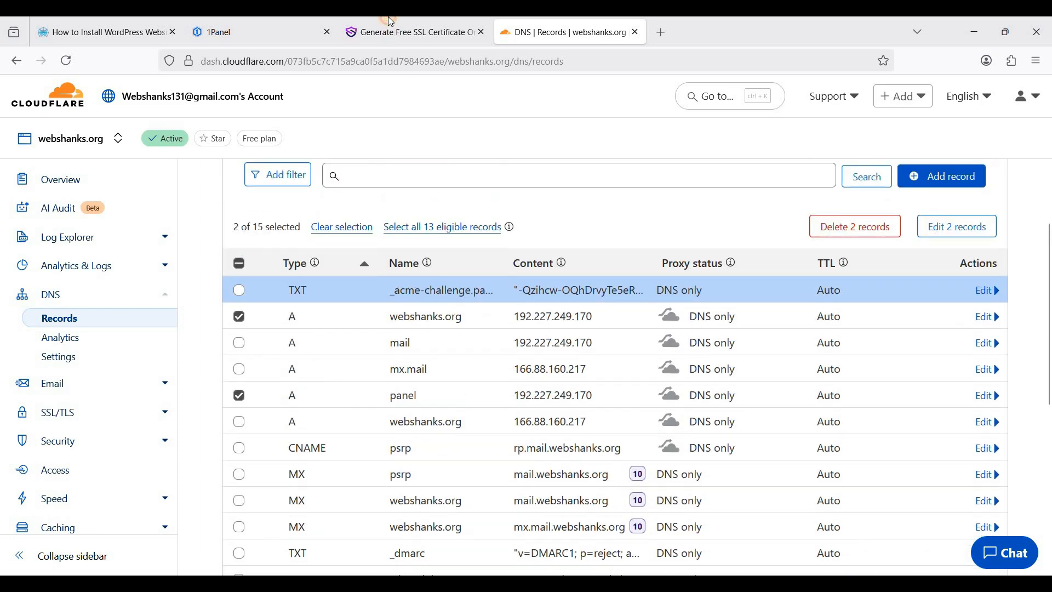
{"action": "key", "text": "ctrl+shift+Tab"}
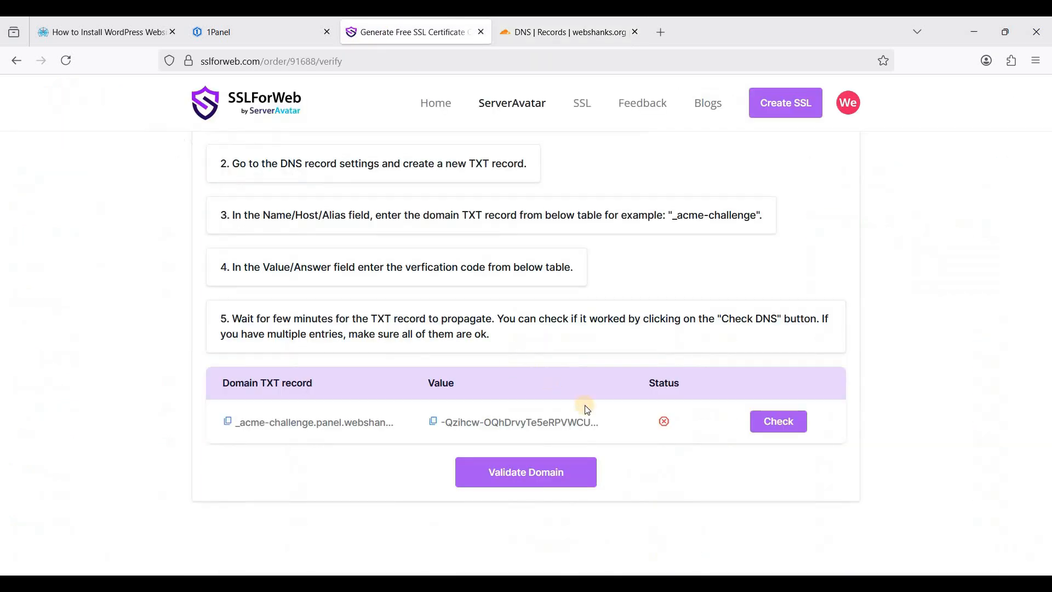
Recheck the TXT record until it passes, then validate the domain to issue the certificate
{"action": "left_click", "coordinate": [774, 426]}
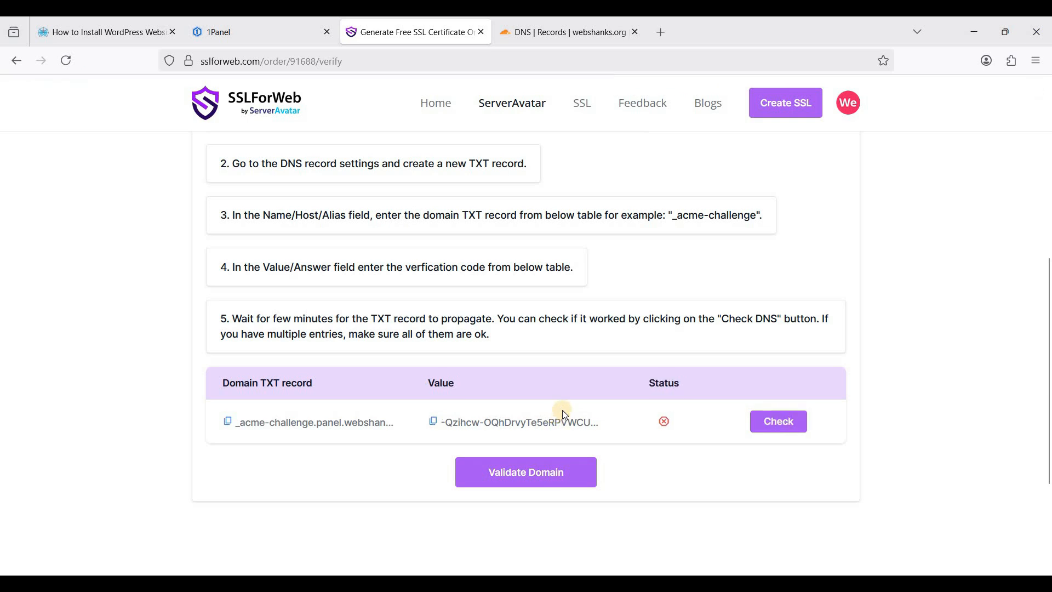
{"action": "left_click", "coordinate": [773, 425]}
{"action": "left_click", "coordinate": [532, 478]}
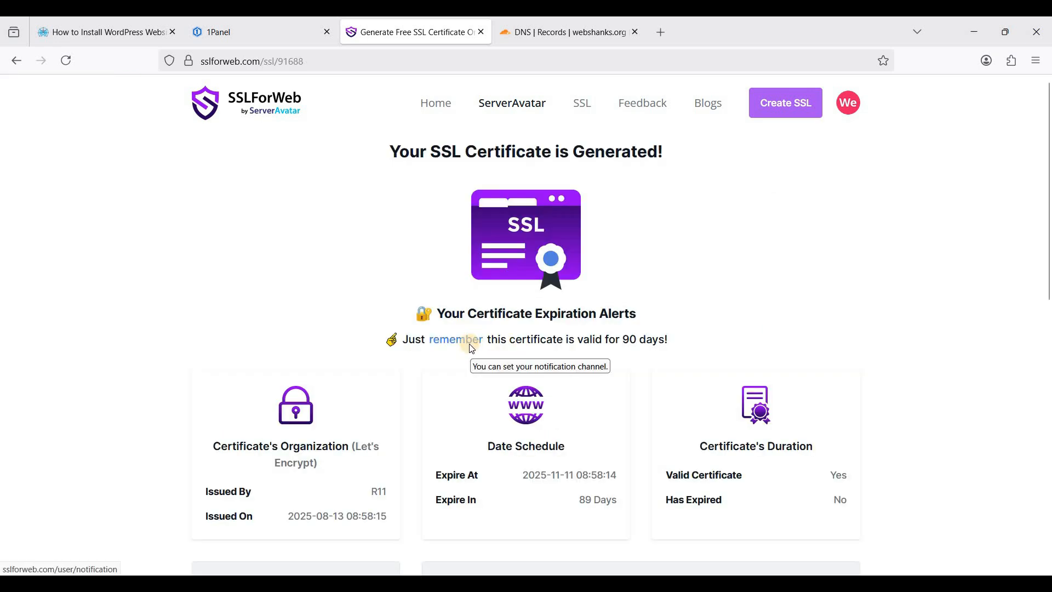
Select the full text of the issued panel.webshanks.org certificate
{"action": "scroll", "coordinate": [469, 343], "scroll_direction": "down", "scroll_amount": 5}
{"action": "scroll", "coordinate": [452, 382], "scroll_direction": "down", "scroll_amount": 1}
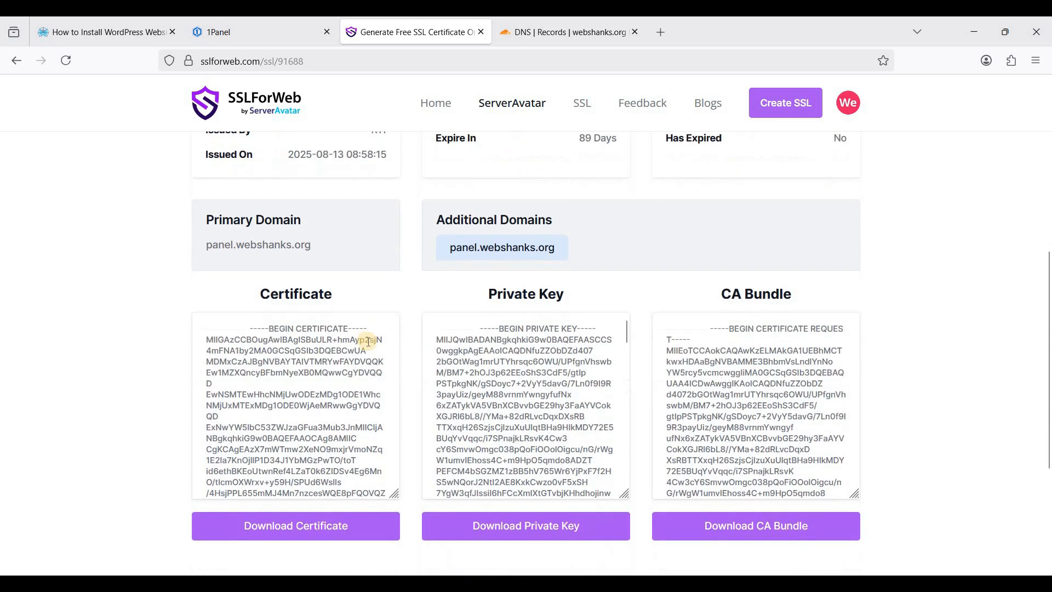
{"action": "left_click", "coordinate": [241, 329]}
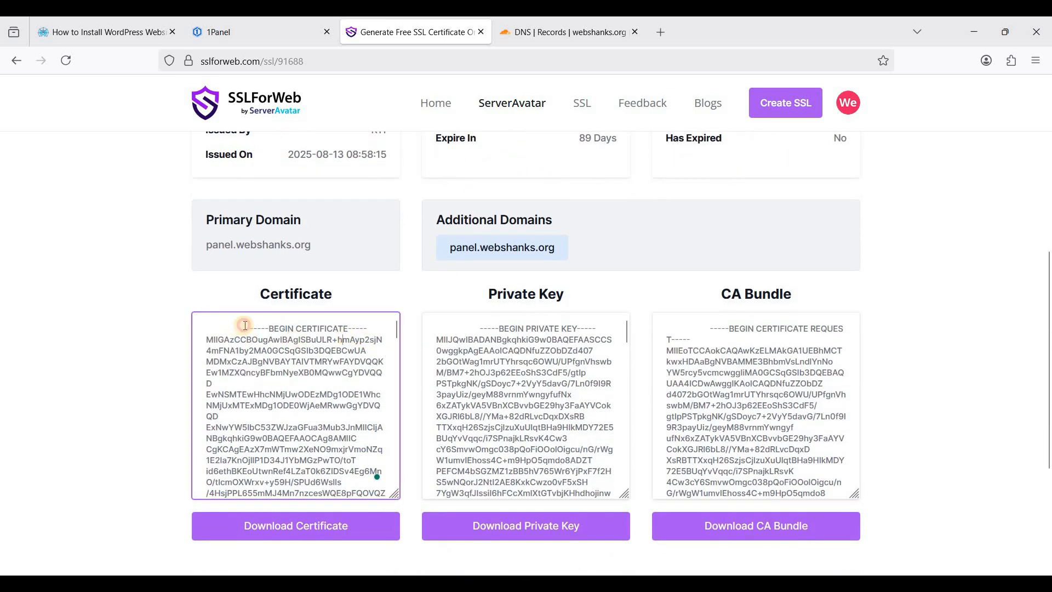
{"action": "left_click", "coordinate": [245, 326]}
{"action": "left_click", "coordinate": [243, 22]}
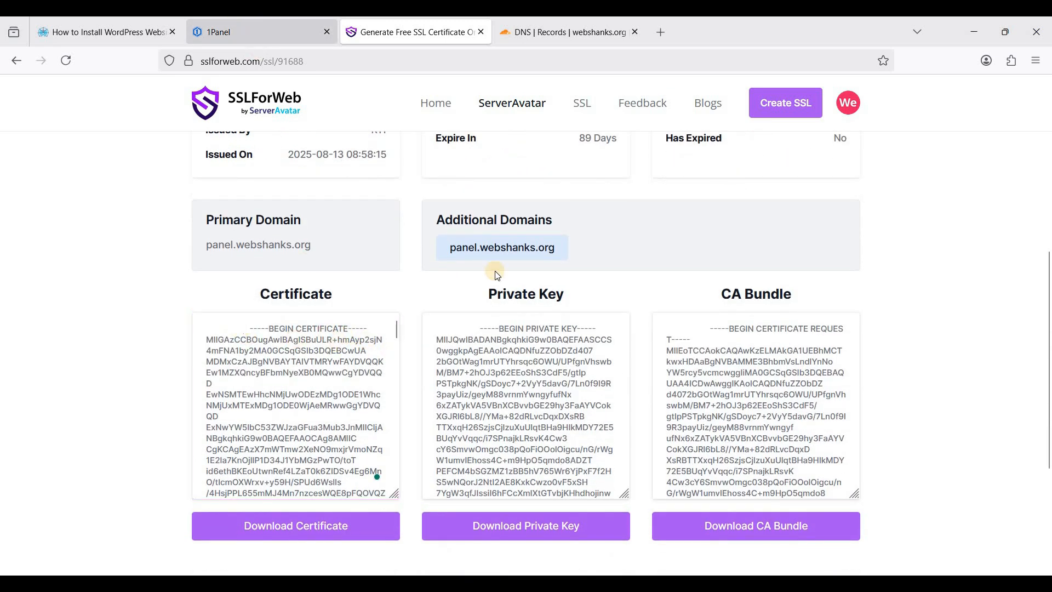
{"action": "left_click", "coordinate": [415, 32]}
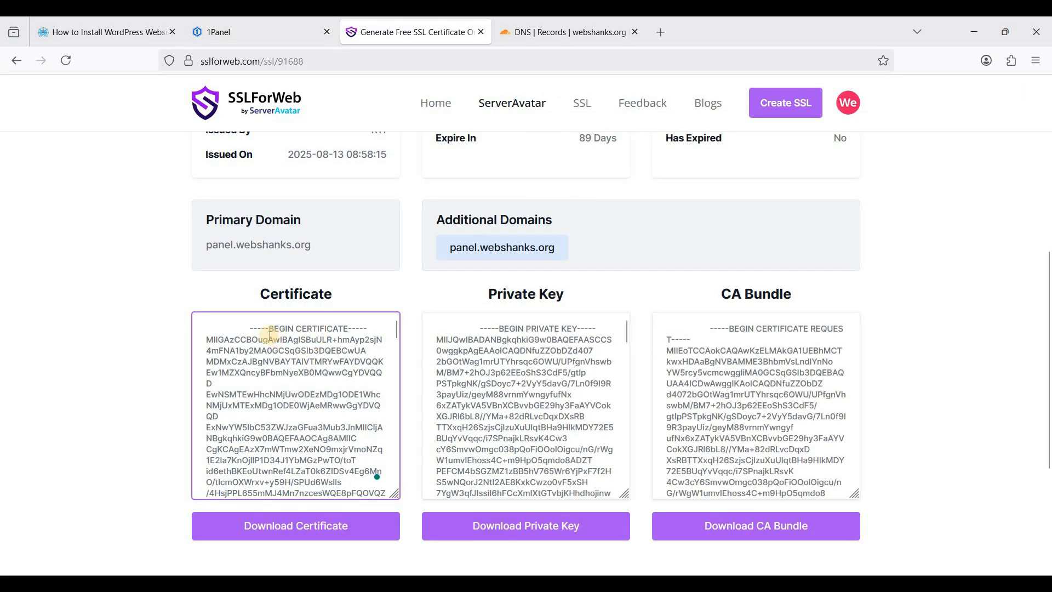
{"action": "left_click", "coordinate": [250, 331]}
{"action": "left_click_drag", "start_coordinate": [251, 328], "coordinate": [381, 493]}
Paste the certificate into Panel SSL's PEM box and trim the surrounding whitespace
{"action": "left_click", "coordinate": [268, 35]}
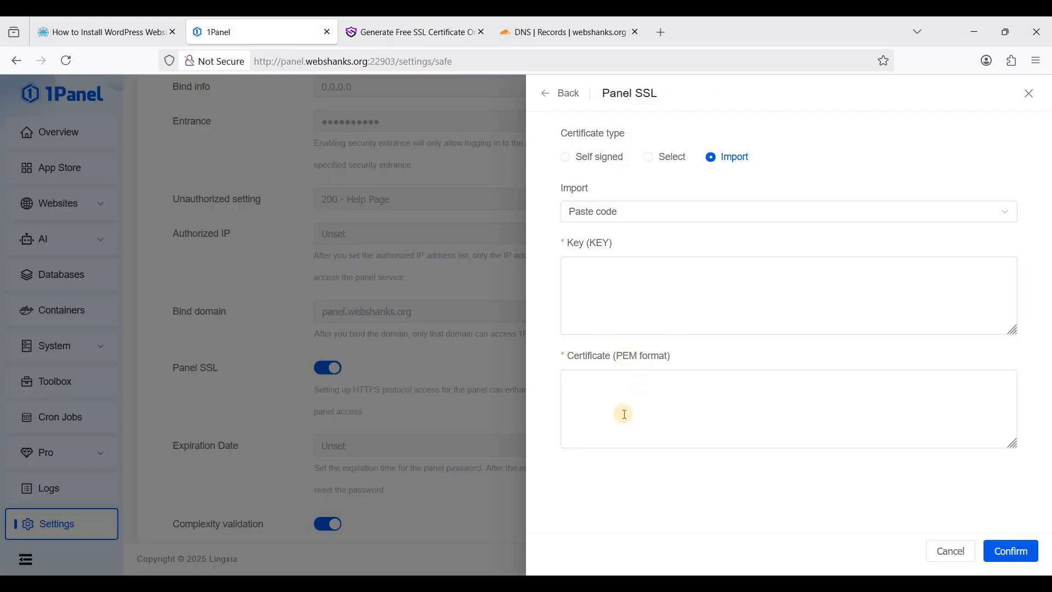
{"action": "left_click", "coordinate": [618, 419]}
{"action": "key", "text": "ctrl+v"}
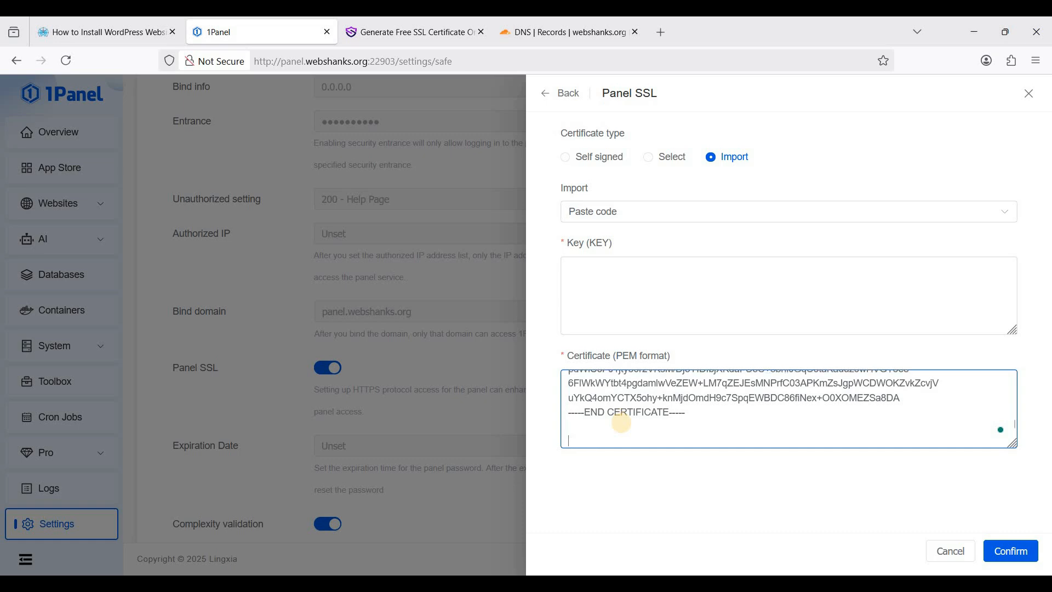
{"action": "key", "text": "BackSpace"}
{"action": "scroll", "coordinate": [657, 437], "scroll_direction": "up", "scroll_amount": 8}
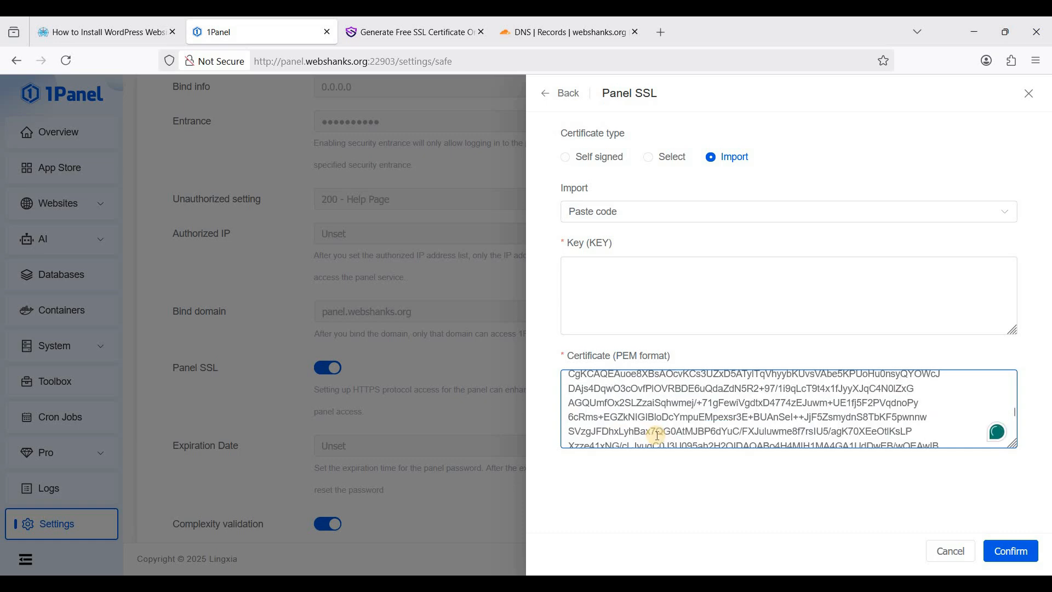
{"action": "left_click", "coordinate": [623, 379]}
{"action": "key", "text": "shift+Home"}
{"action": "key", "text": "BackSpace"}
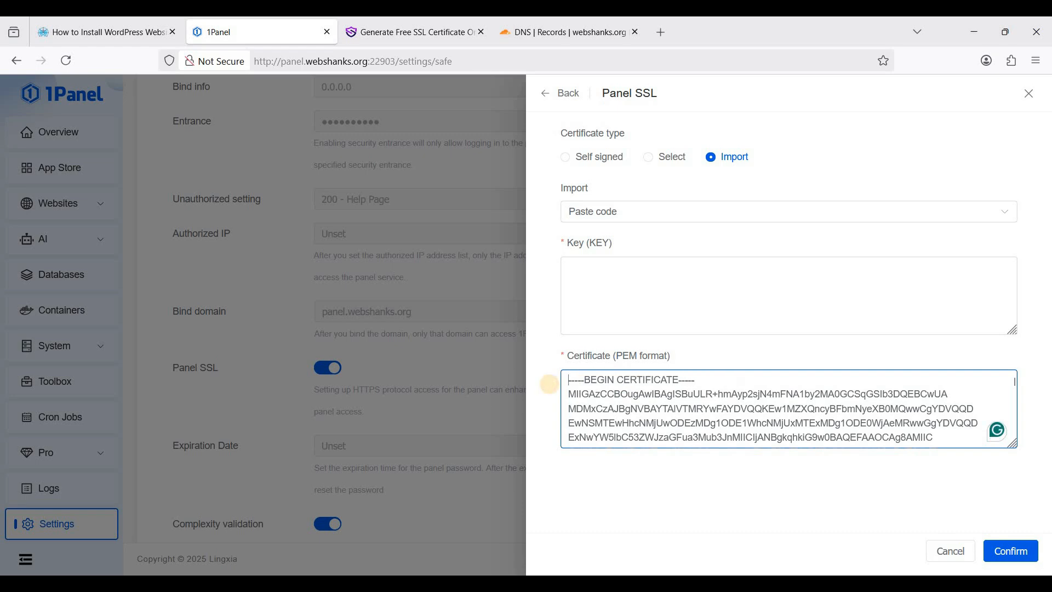
Copy the private key into the Key (KEY) box, trim stray spaces, and confirm the import
{"action": "left_click", "coordinate": [433, 31]}
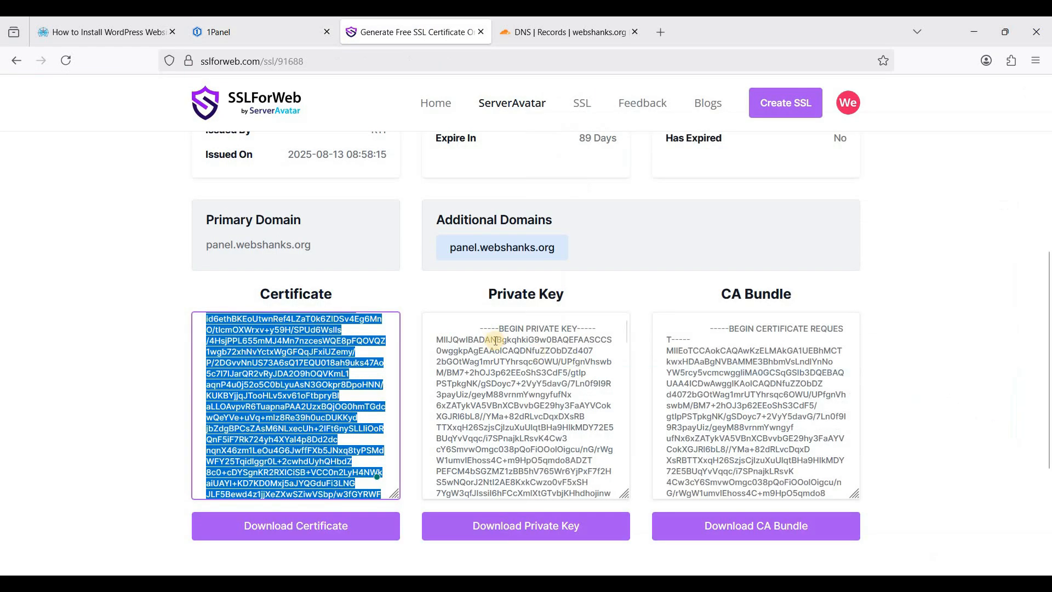
{"action": "left_click", "coordinate": [496, 341]}
{"action": "key", "text": "ctrl+a"}
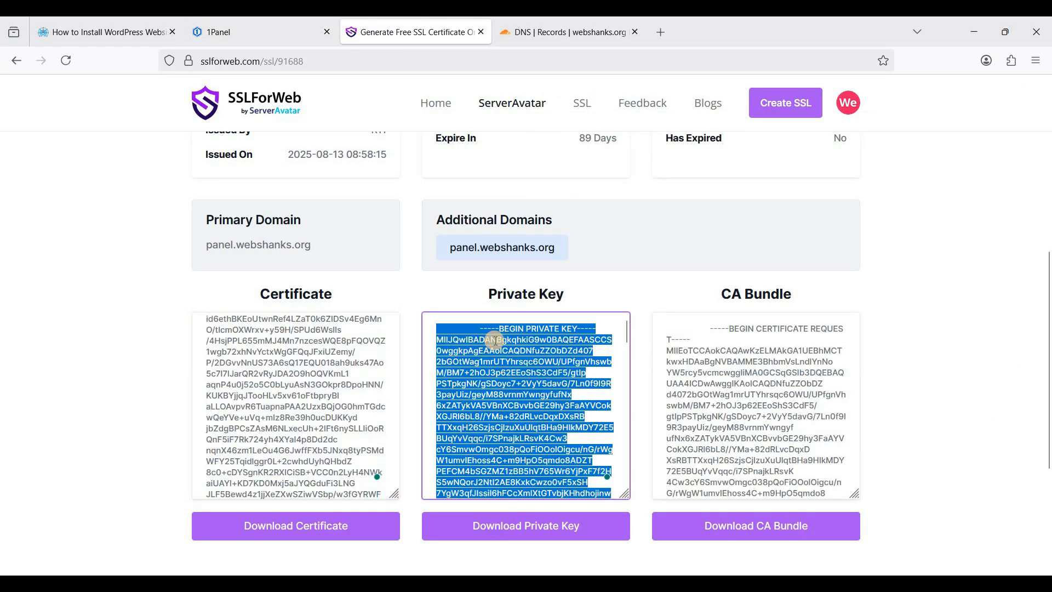
{"action": "key", "text": "ctrl+c"}
{"action": "left_click", "coordinate": [283, 24]}
{"action": "left_click", "coordinate": [643, 299]}
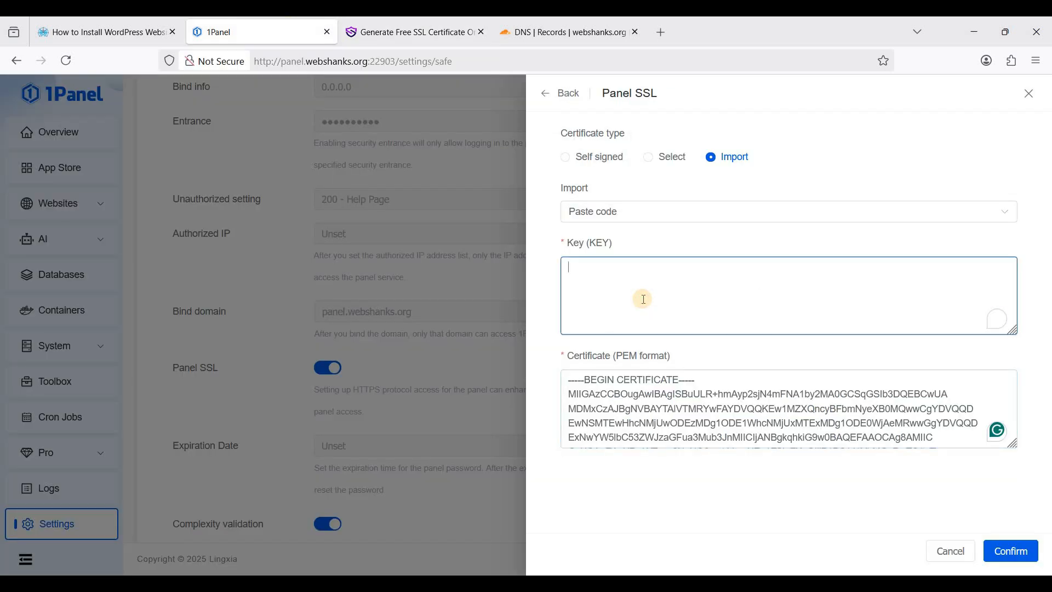
{"action": "key", "text": "ctrl+v"}
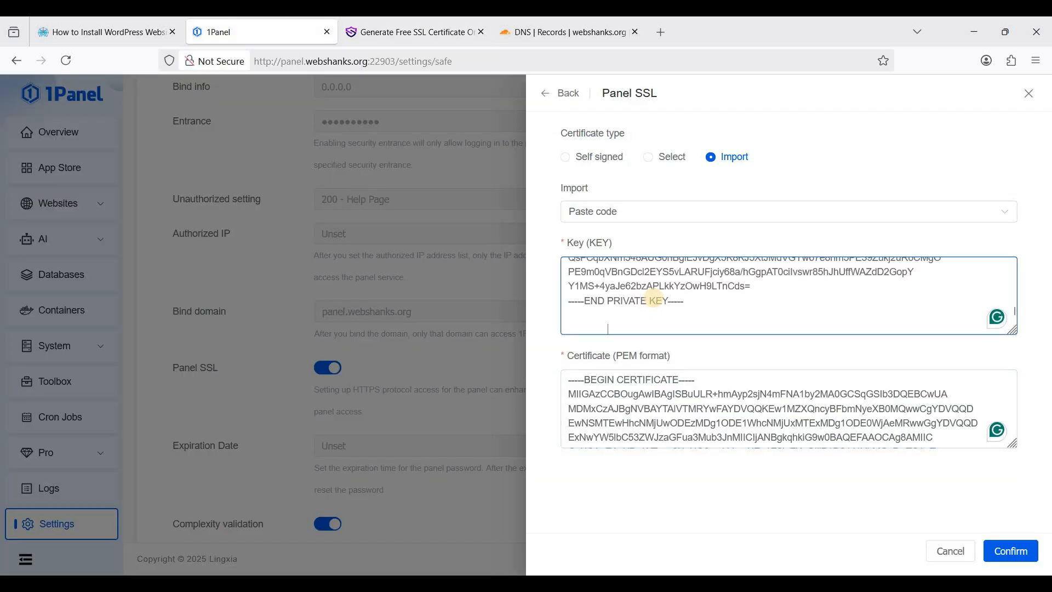
{"action": "key", "text": "BackSpace"}
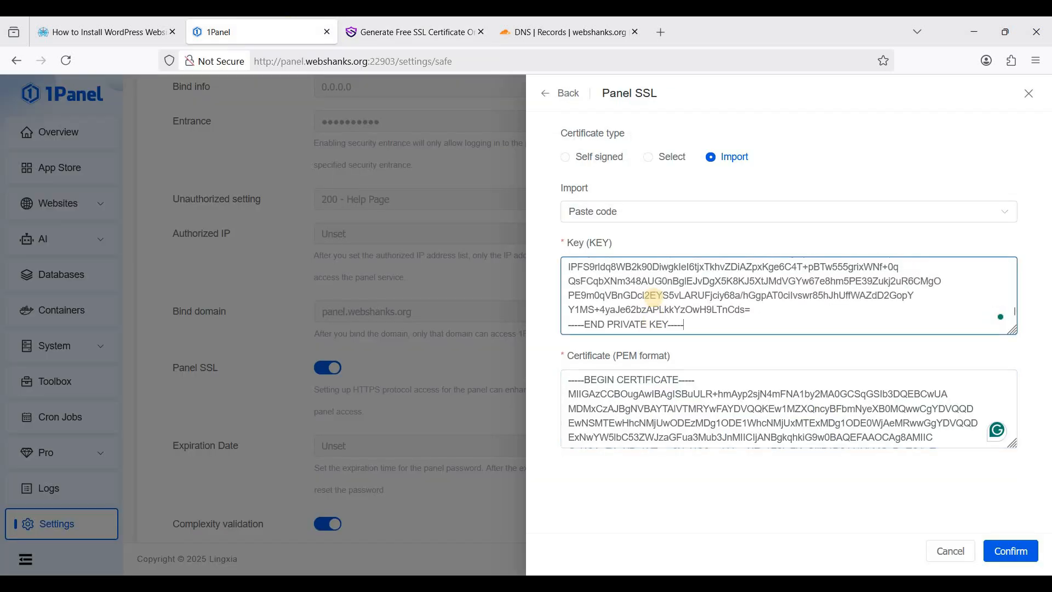
{"action": "scroll", "coordinate": [657, 298], "scroll_direction": "up", "scroll_amount": 5}
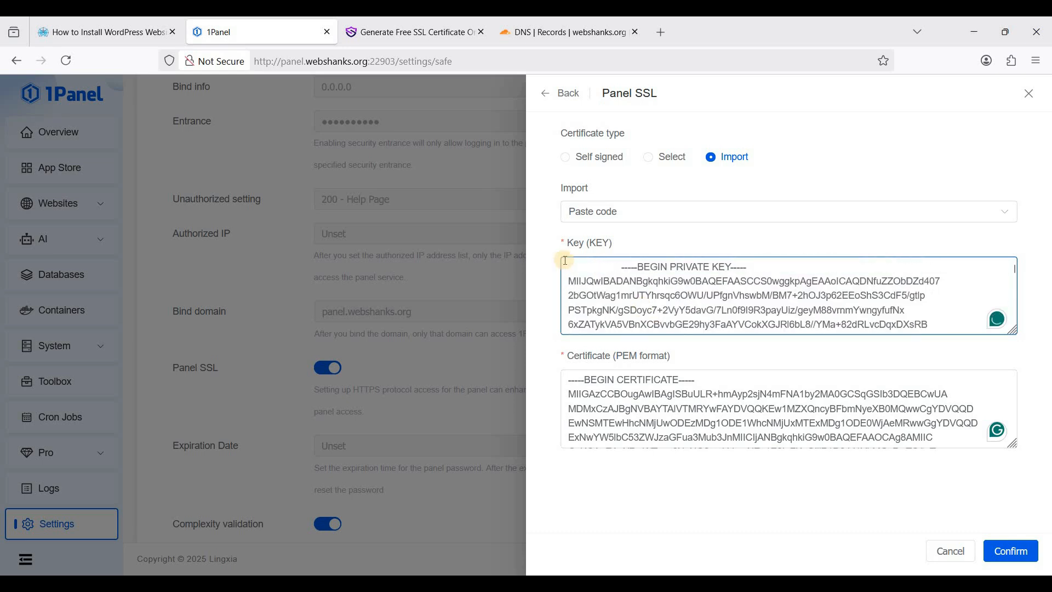
{"action": "left_click_drag", "start_coordinate": [623, 267], "coordinate": [542, 266]}
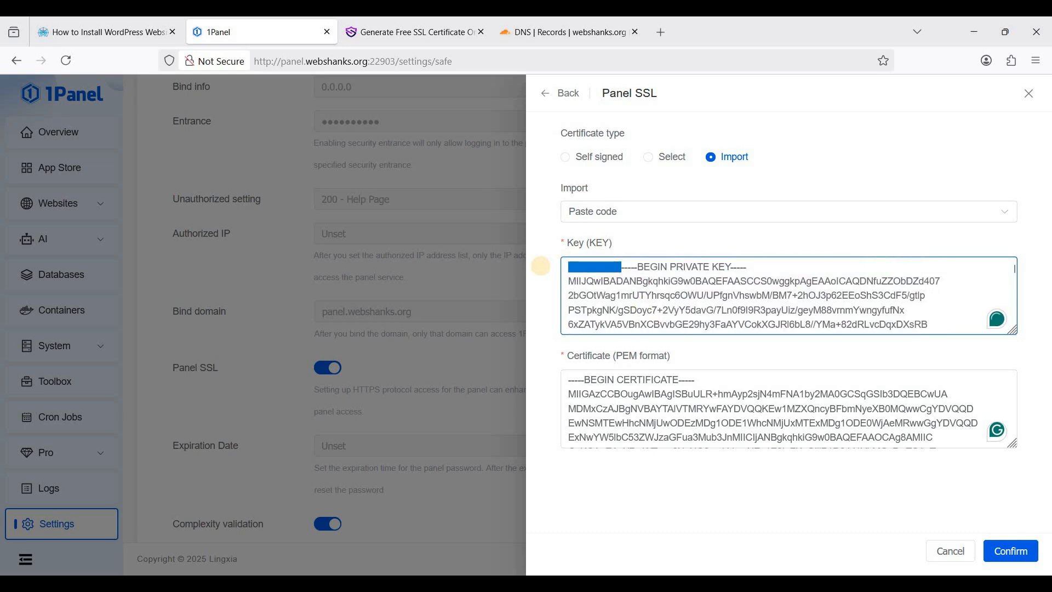
{"action": "key", "text": "BackSpace"}
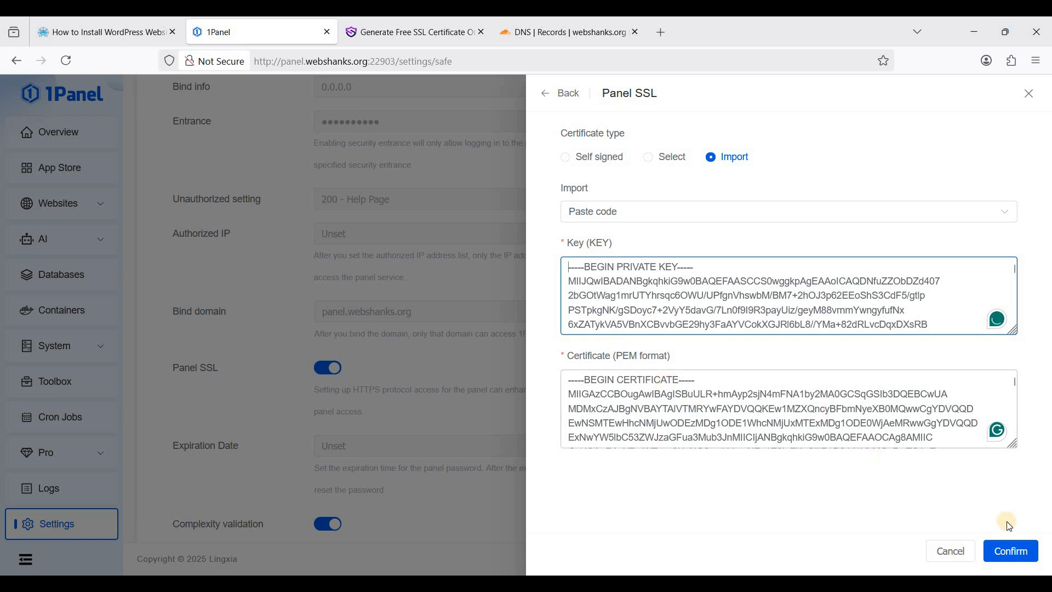
{"action": "left_click", "coordinate": [1010, 551]}
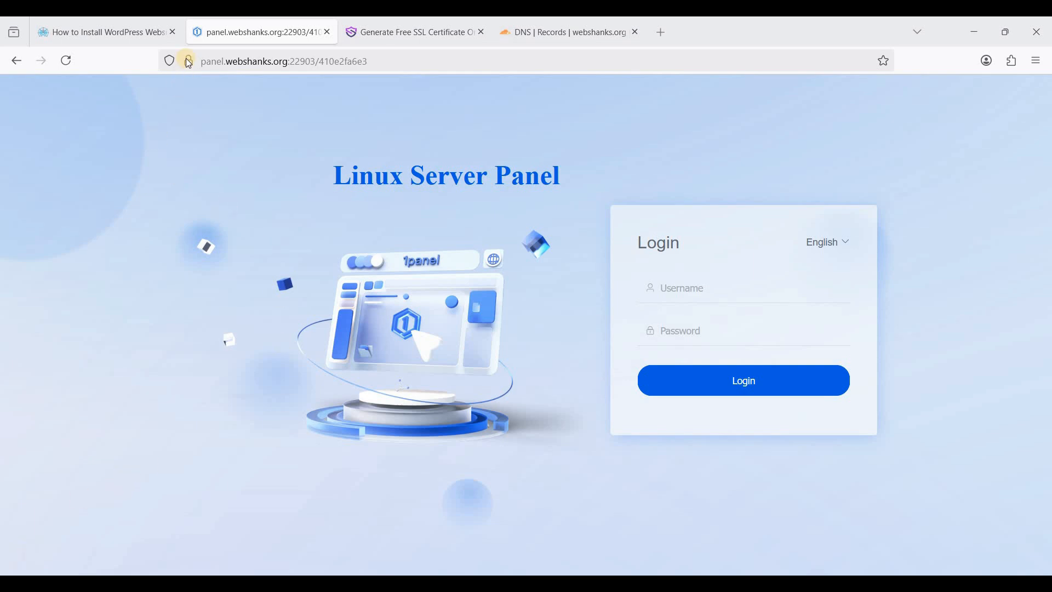
Log in with the panel username and password from the install log, dismissing the save-password prompt
{"action": "left_click", "coordinate": [663, 286]}
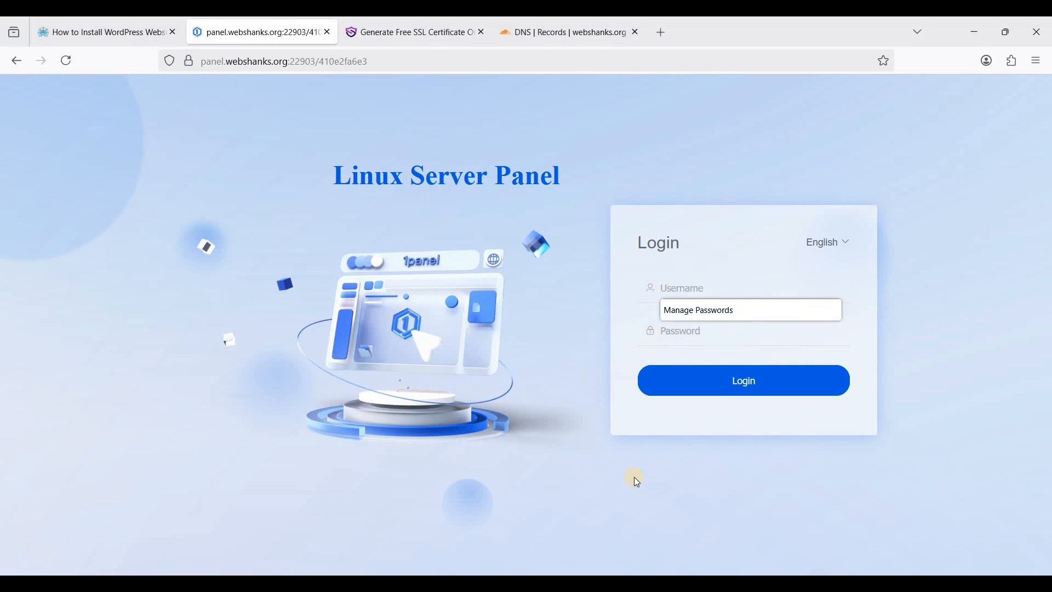
{"action": "key", "text": "alt+Tab"}
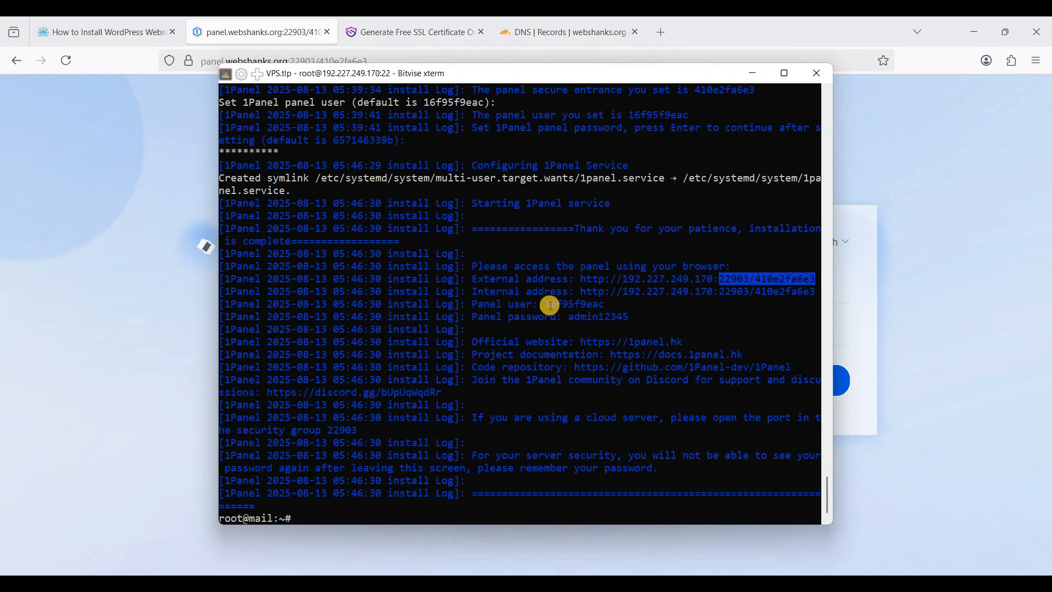
{"action": "double_click", "coordinate": [601, 304]}
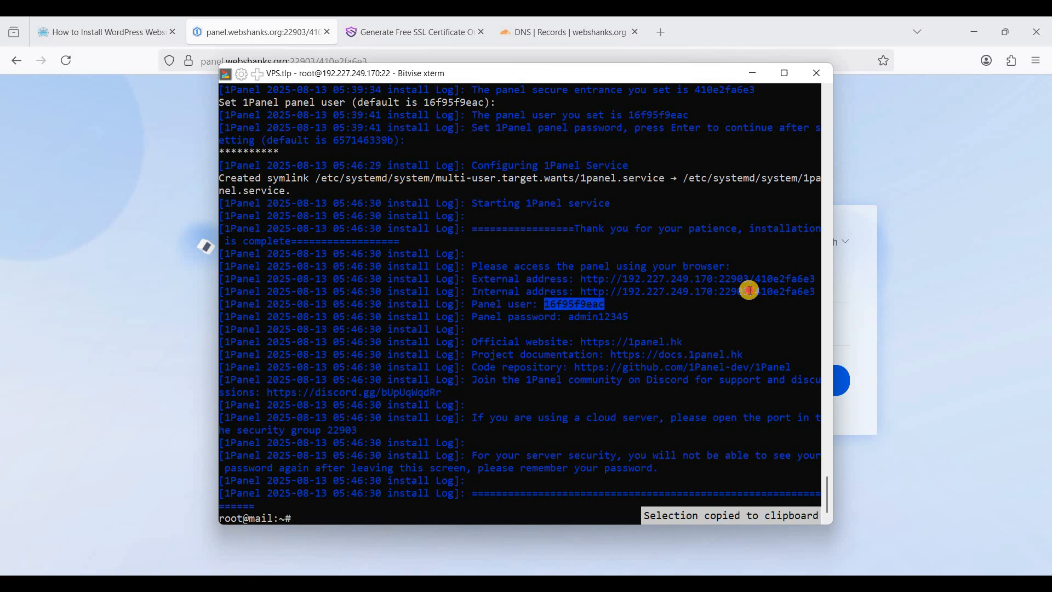
{"action": "key", "text": "alt+Tab"}
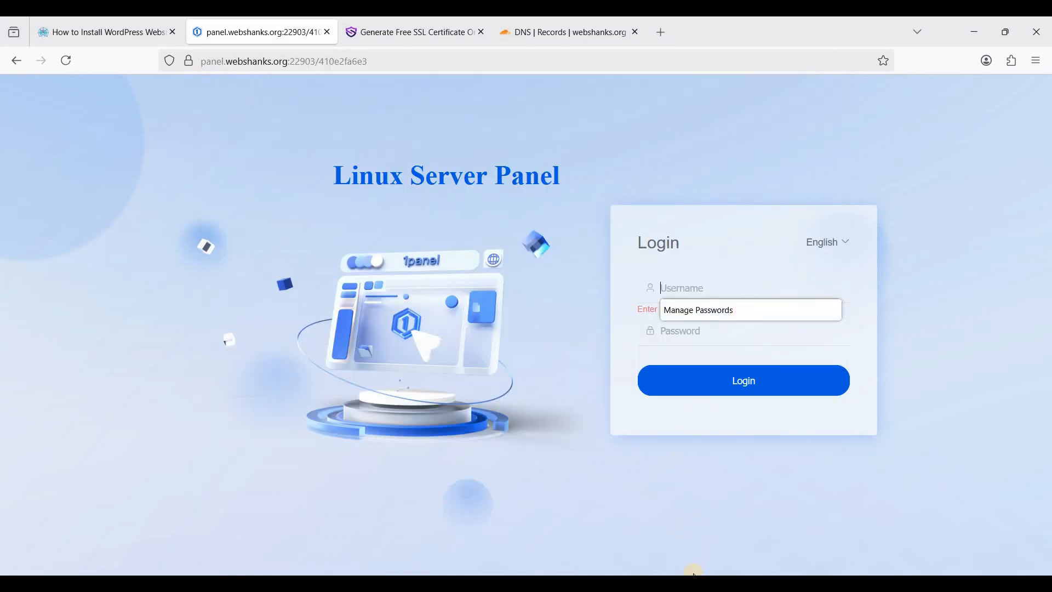
{"action": "key", "text": "ctrl+v"}
{"action": "key", "text": "alt+Tab"}
{"action": "double_click", "coordinate": [623, 316]}
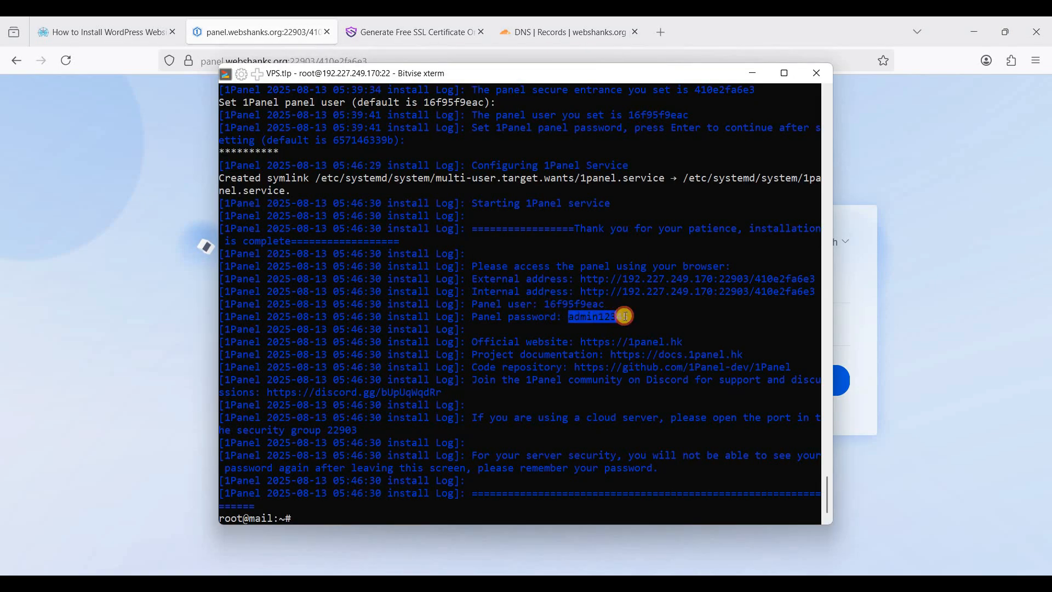
{"action": "key", "text": "alt+Tab"}
{"action": "left_click", "coordinate": [726, 332]}
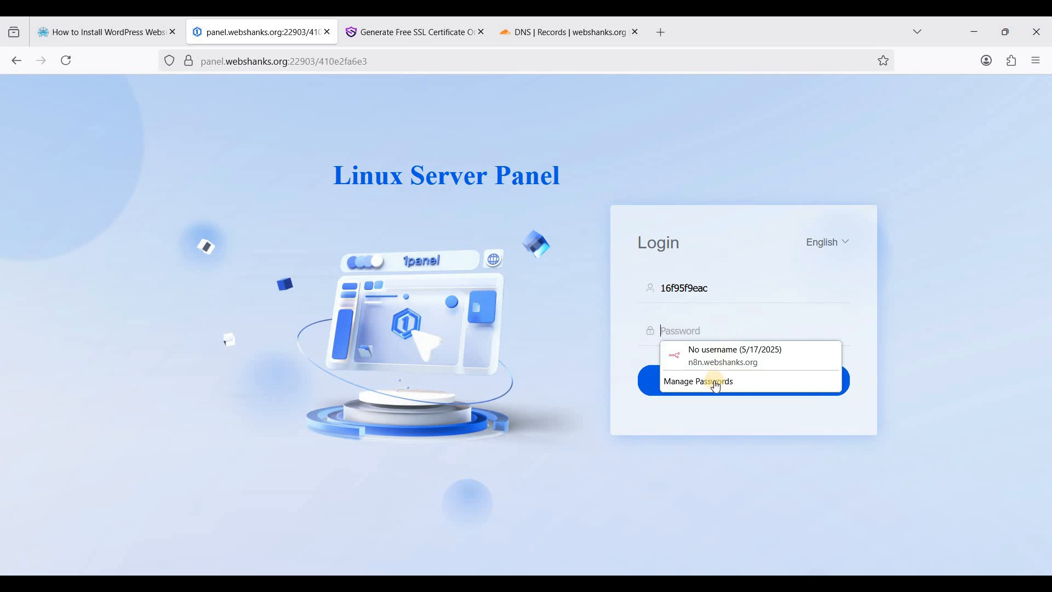
{"action": "key", "text": "ctrl+v"}
{"action": "left_click", "coordinate": [713, 380]}
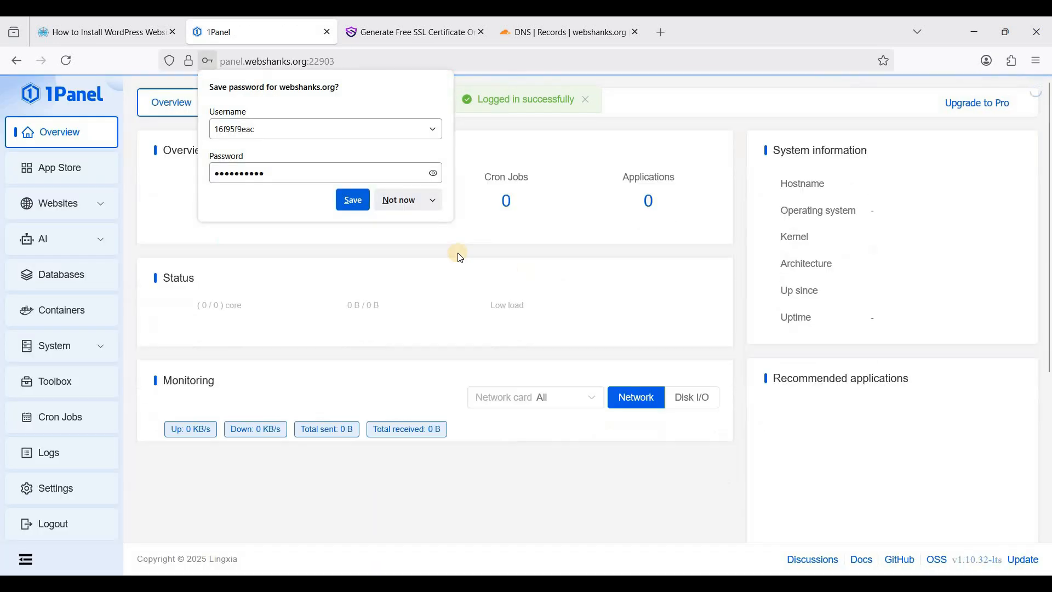
{"action": "left_click", "coordinate": [430, 274]}
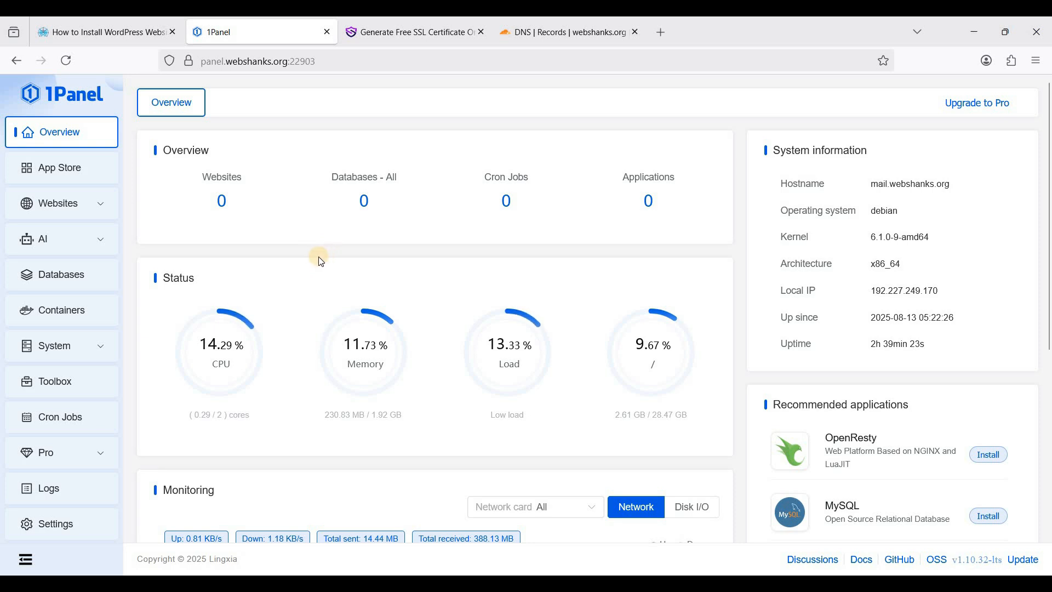
Install OpenResty from the Websites page with its default ports 80 and 443
{"action": "left_click", "coordinate": [65, 204]}
{"action": "left_click", "coordinate": [61, 246]}
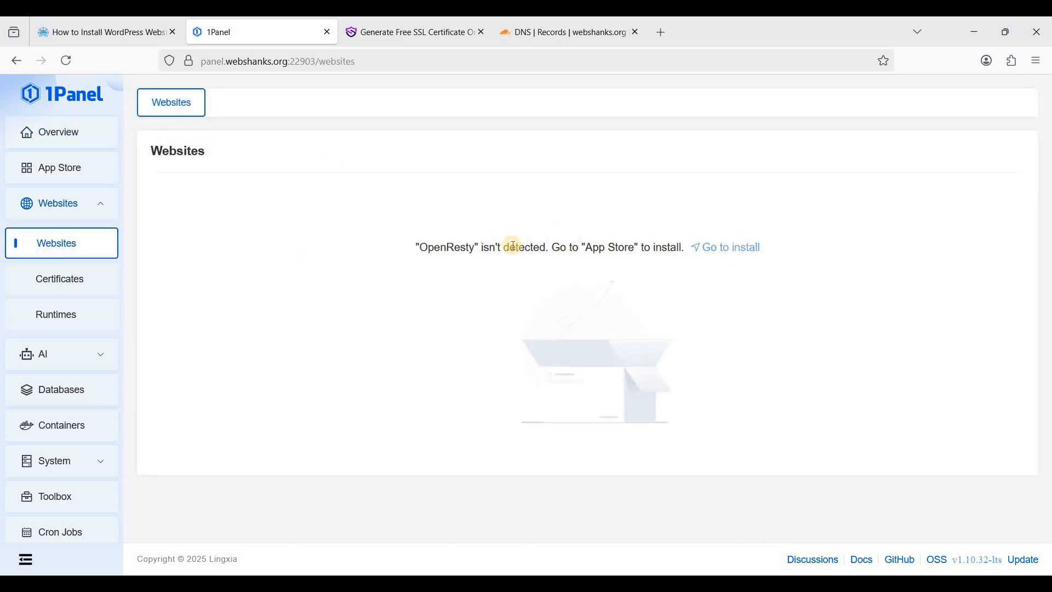
{"action": "double_click", "coordinate": [463, 247]}
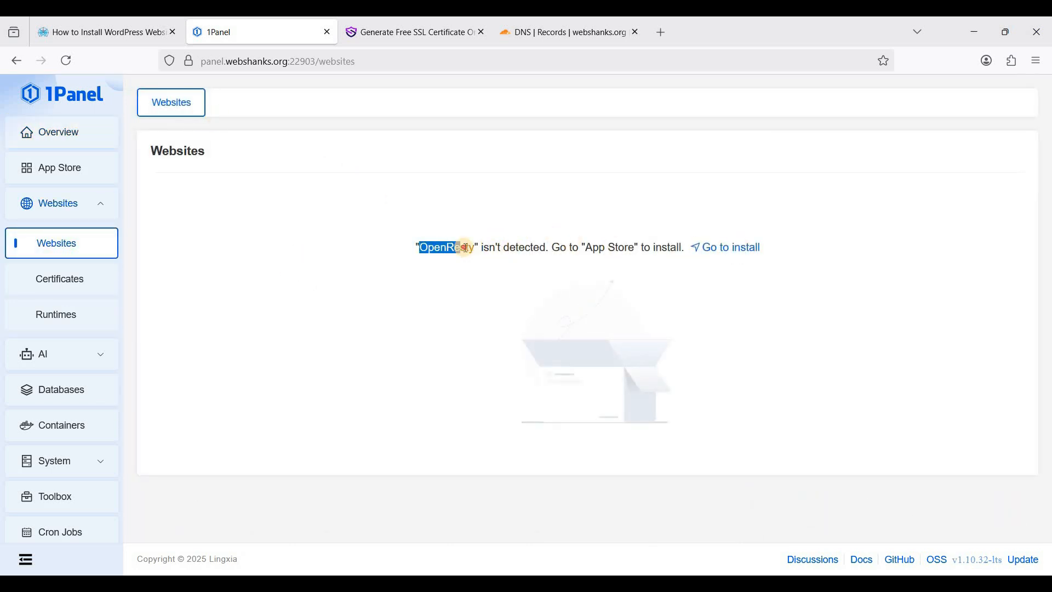
{"action": "left_click", "coordinate": [734, 245]}
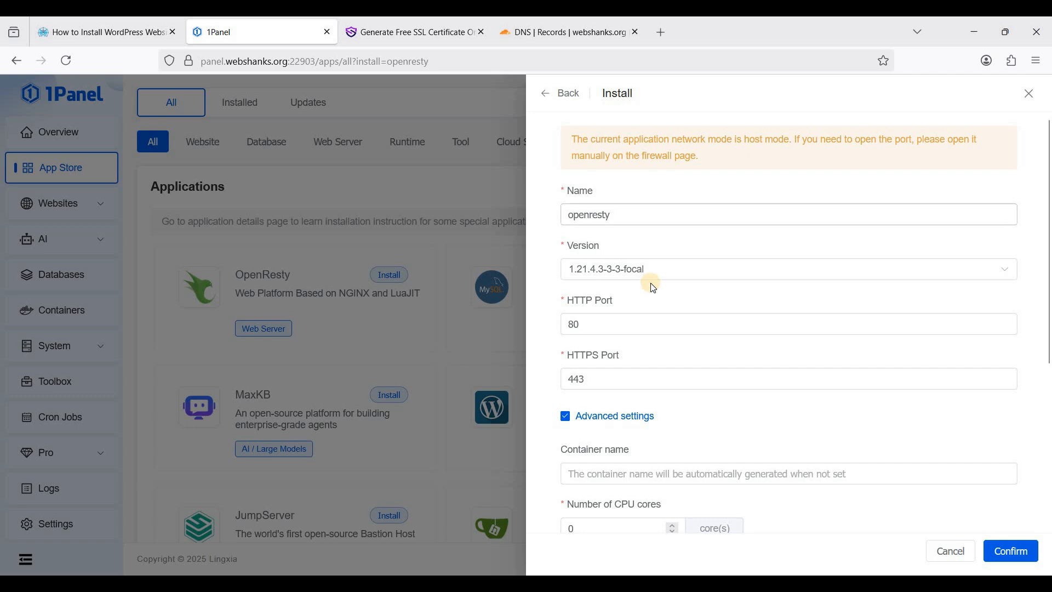
{"action": "scroll", "coordinate": [646, 315], "scroll_direction": "down", "scroll_amount": 1}
{"action": "scroll", "coordinate": [642, 247], "scroll_direction": "down", "scroll_amount": 2}
{"action": "scroll", "coordinate": [623, 229], "scroll_direction": "up", "scroll_amount": 3}
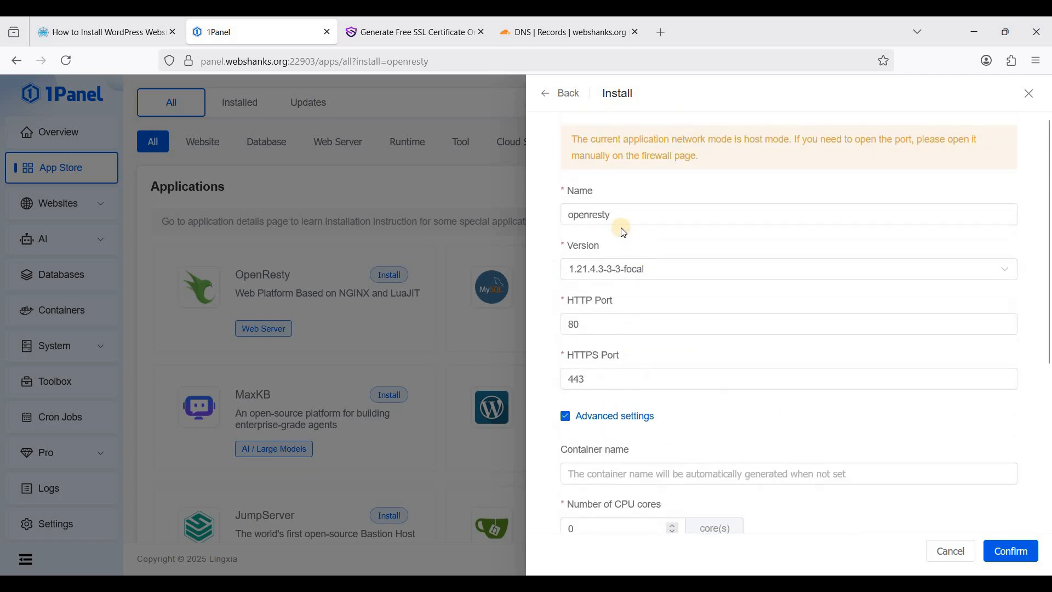
{"action": "scroll", "coordinate": [685, 400], "scroll_direction": "down", "scroll_amount": 5}
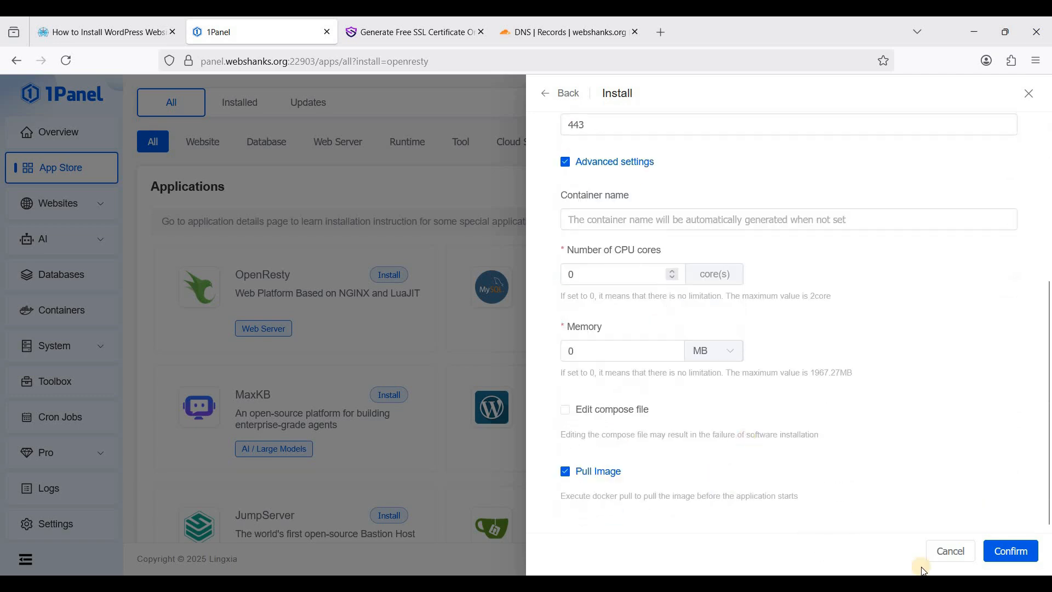
{"action": "left_click", "coordinate": [1008, 549]}
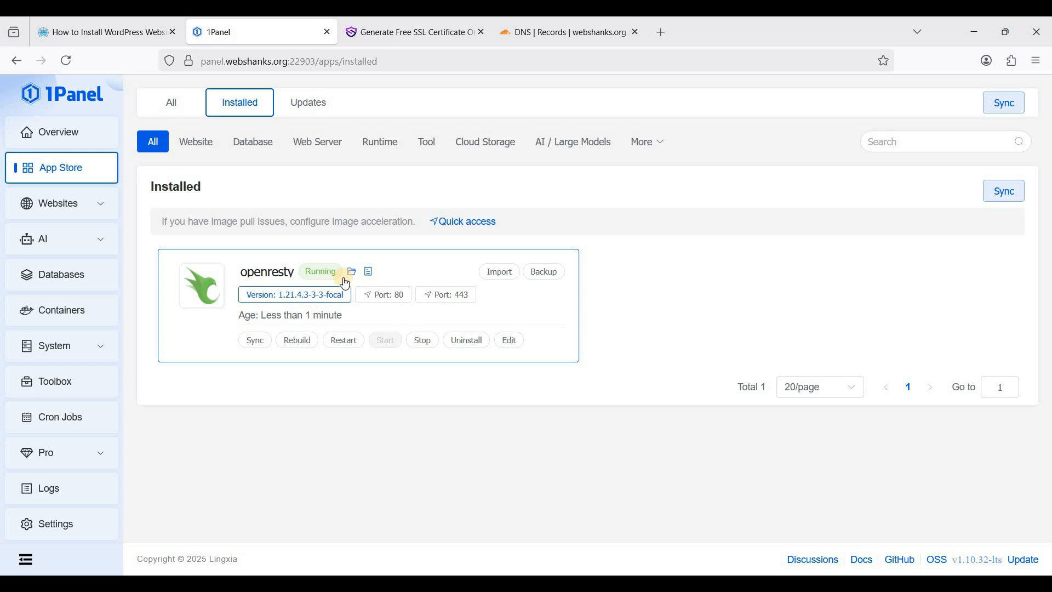
Browse the full list of available apps in the 1Panel app store
{"action": "left_click", "coordinate": [253, 146]}
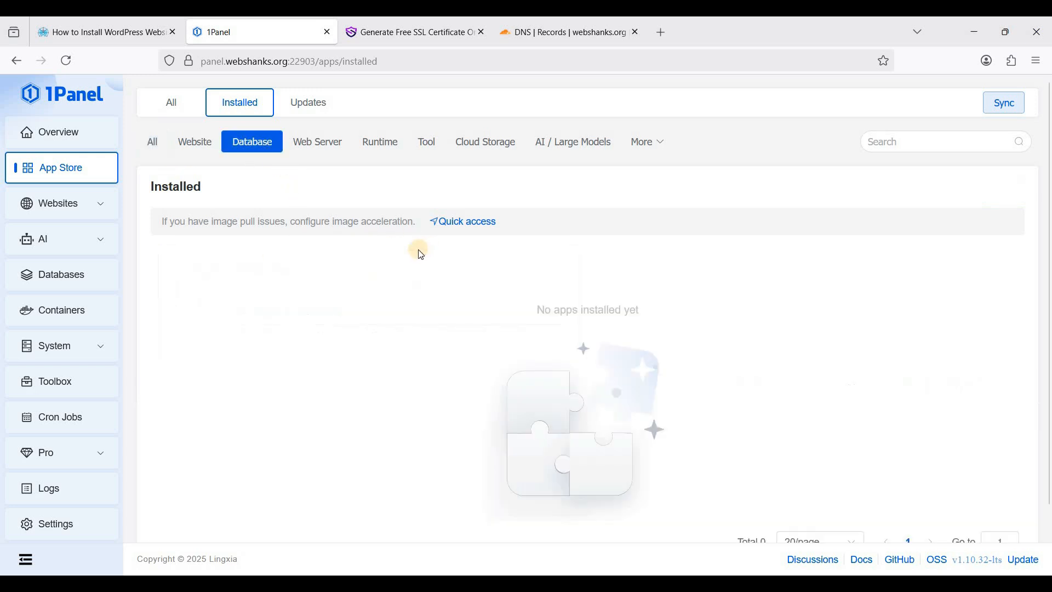
{"action": "left_click", "coordinate": [165, 103]}
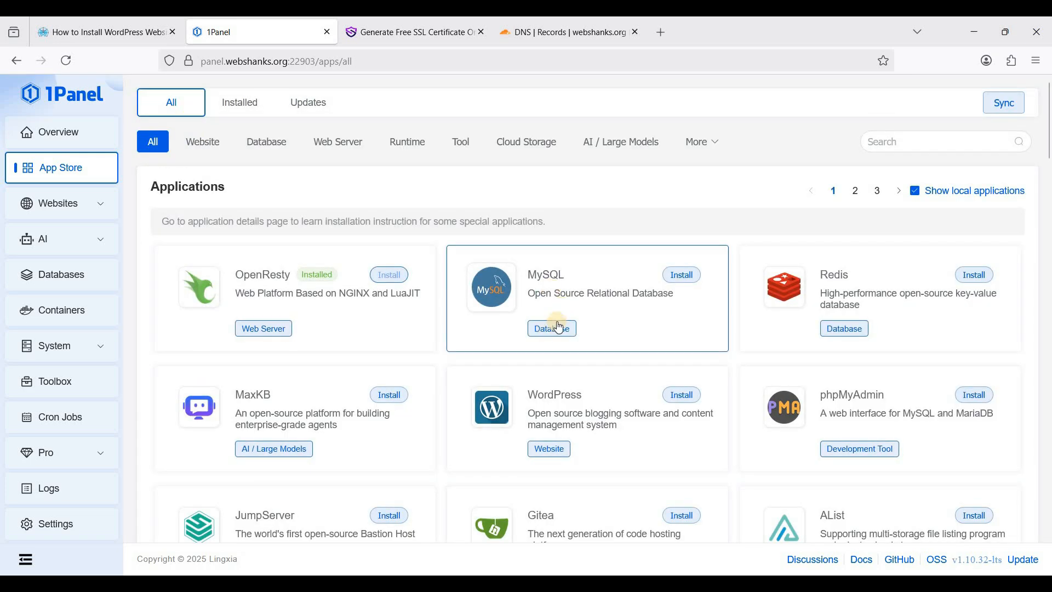
{"action": "scroll", "coordinate": [592, 320], "scroll_direction": "down", "scroll_amount": 2}
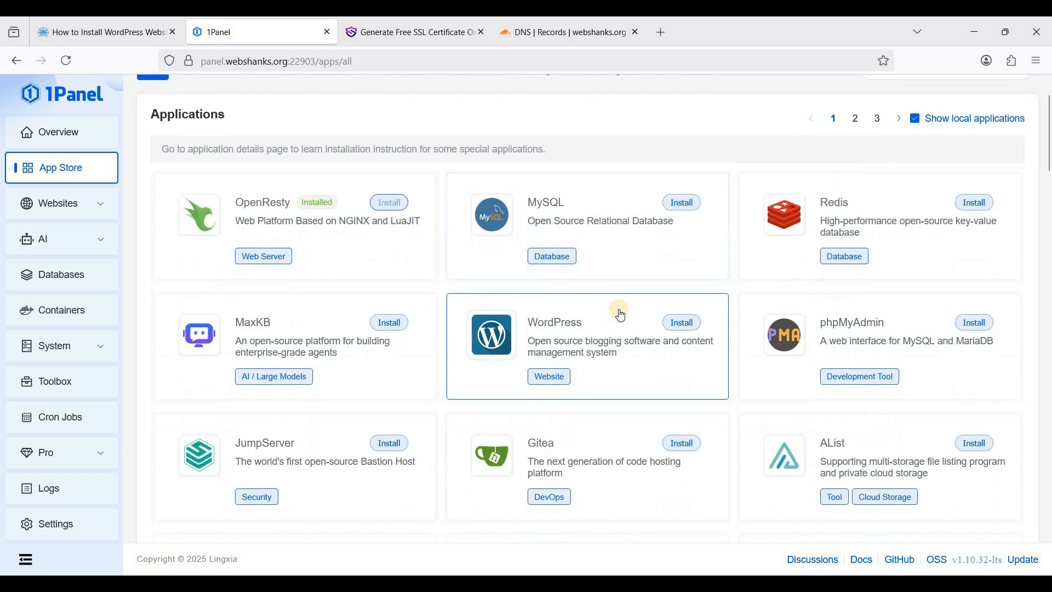
{"action": "scroll", "coordinate": [621, 311], "scroll_direction": "down", "scroll_amount": 3}
{"action": "scroll", "coordinate": [620, 308], "scroll_direction": "down", "scroll_amount": 3}
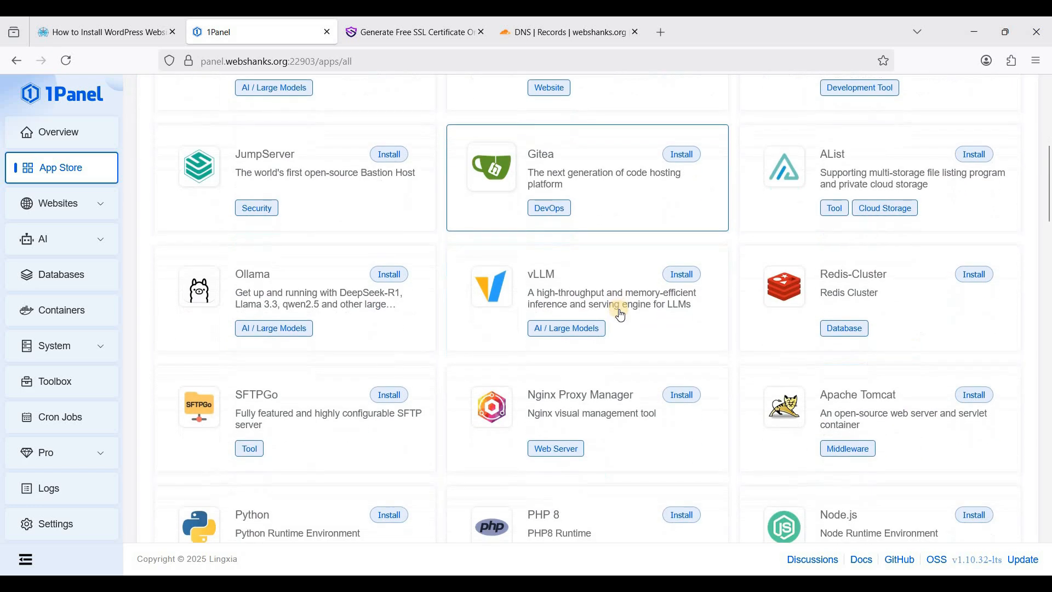
{"action": "scroll", "coordinate": [812, 246], "scroll_direction": "up", "scroll_amount": 8}
Search for mariadb and install MariaDB 11.8.2, accepting the external-access hint
{"action": "left_click", "coordinate": [901, 144]}
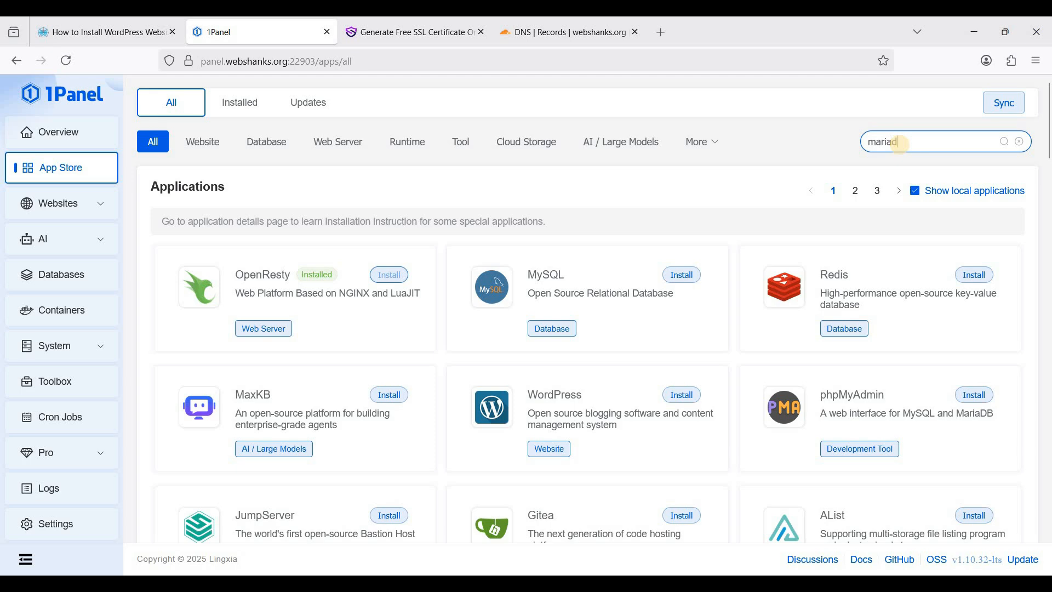
{"action": "key", "text": "Return"}
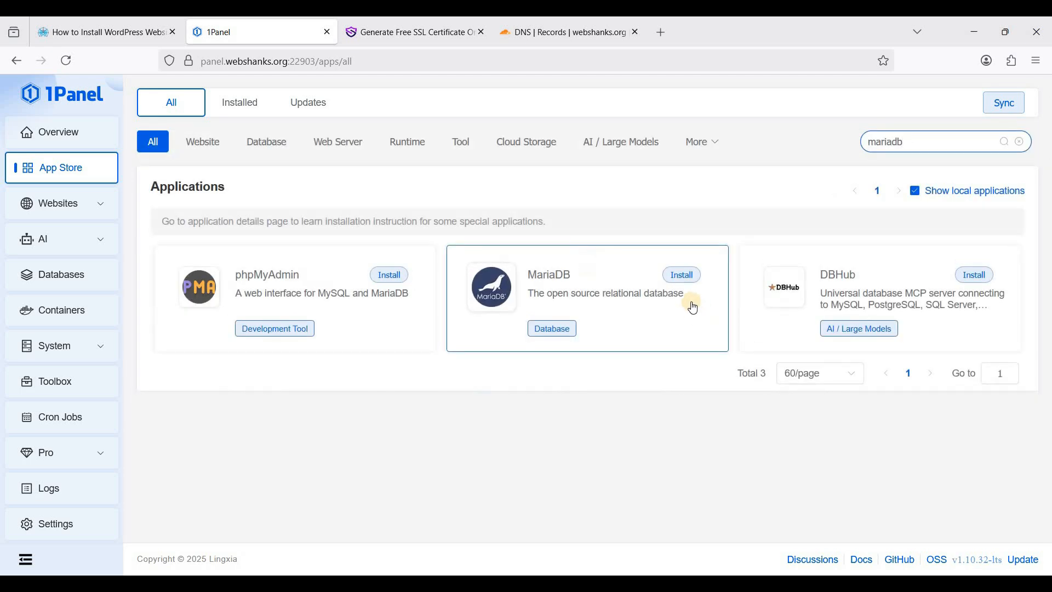
{"action": "left_click", "coordinate": [681, 275]}
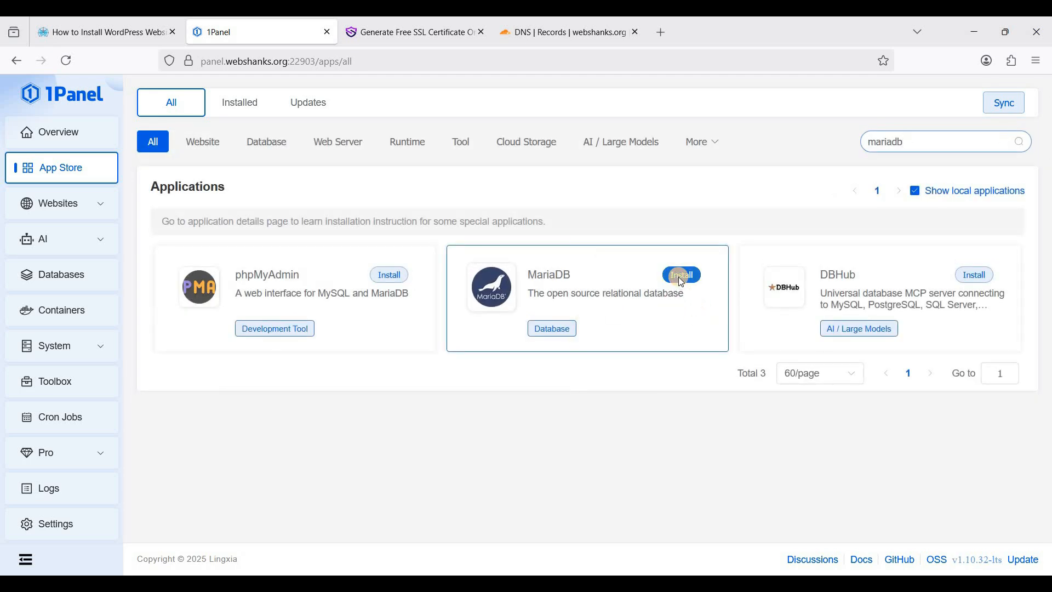
{"action": "scroll", "coordinate": [714, 243], "scroll_direction": "up", "scroll_amount": 3}
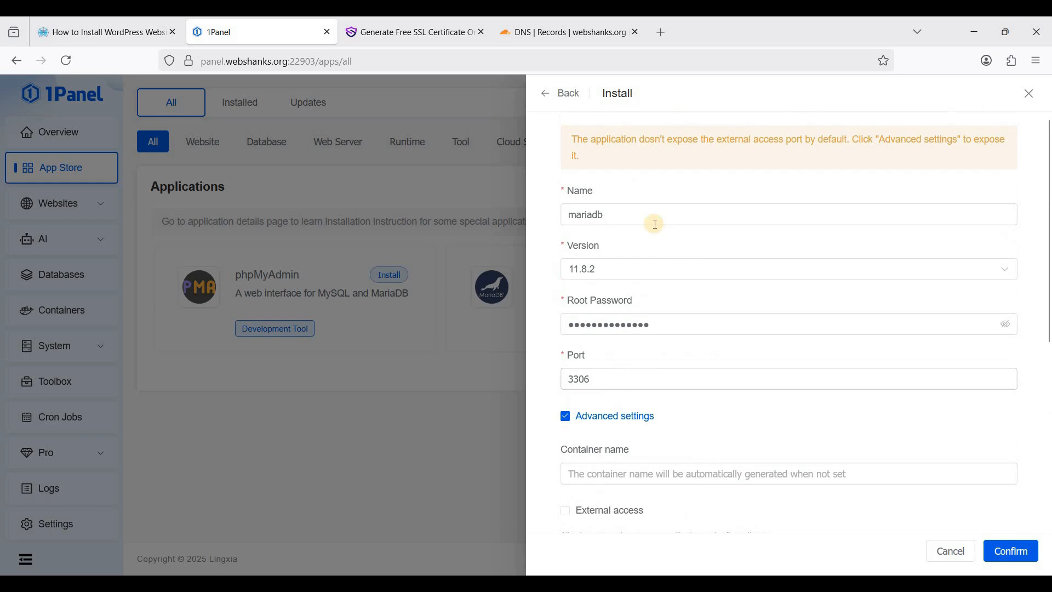
{"action": "scroll", "coordinate": [961, 491], "scroll_direction": "down", "scroll_amount": 5}
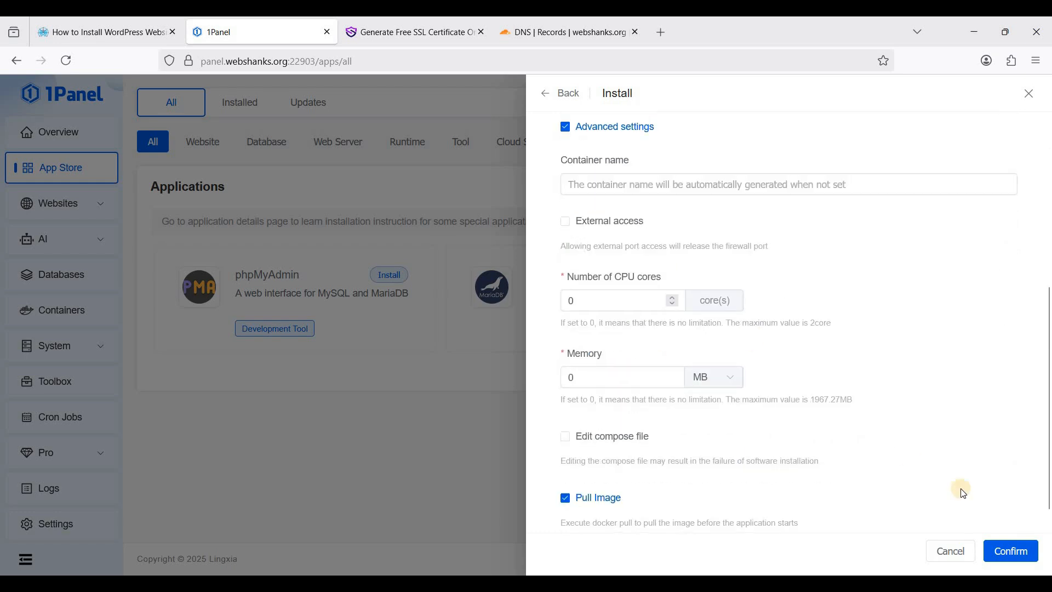
{"action": "left_click", "coordinate": [1011, 550]}
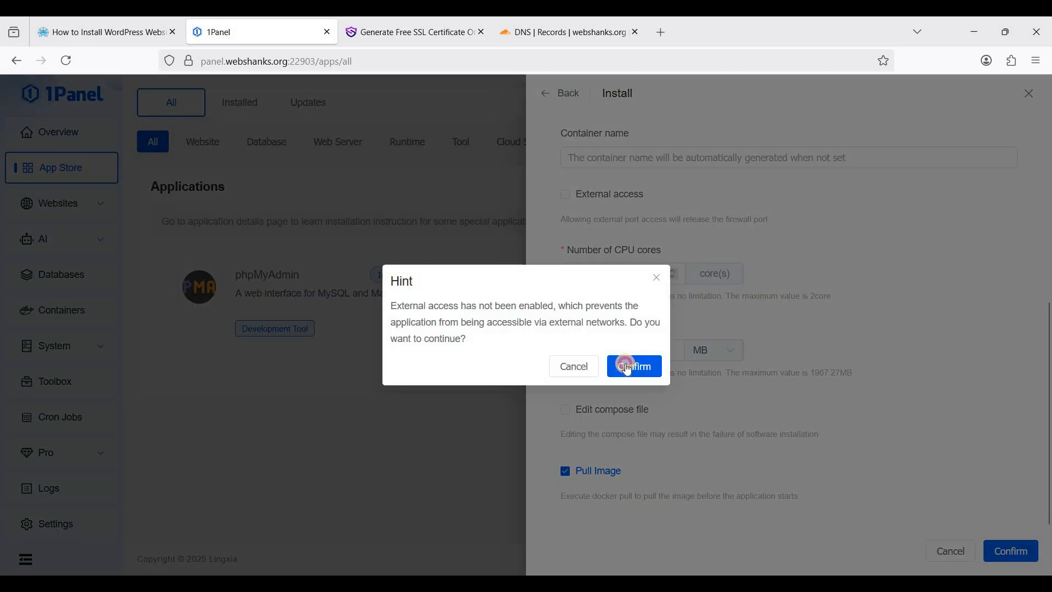
{"action": "left_click", "coordinate": [627, 364]}
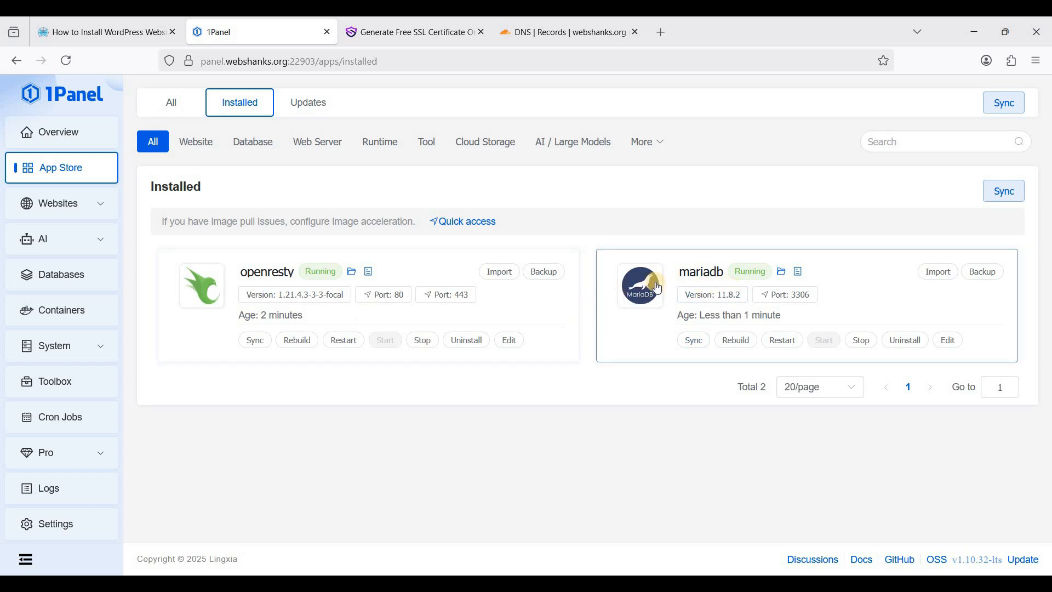
Start a new website in the Default group as a new WordPress 6.8.2 application
{"action": "left_click", "coordinate": [99, 214]}
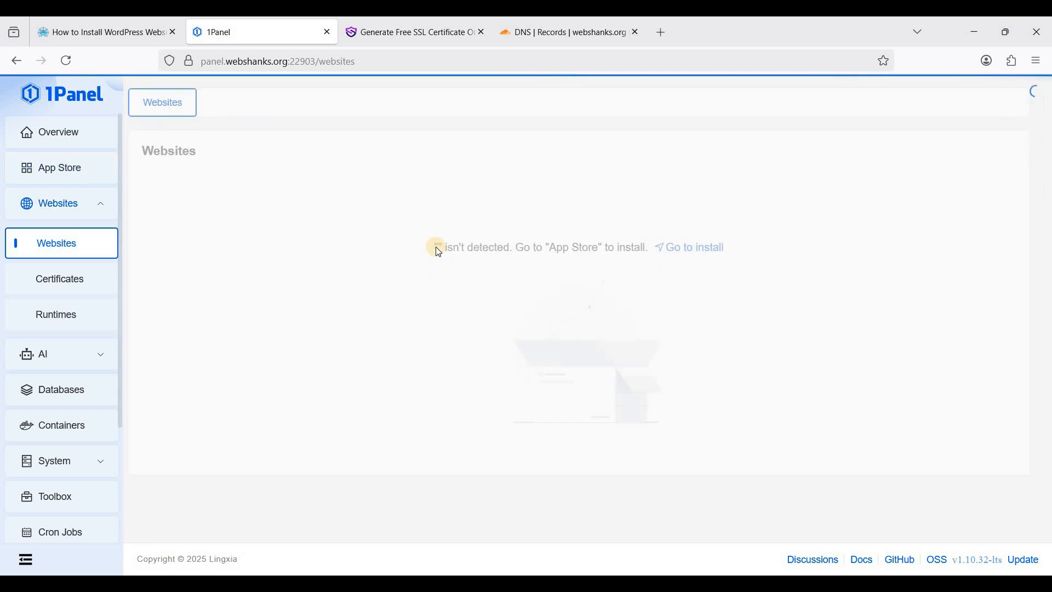
{"action": "left_click", "coordinate": [164, 191]}
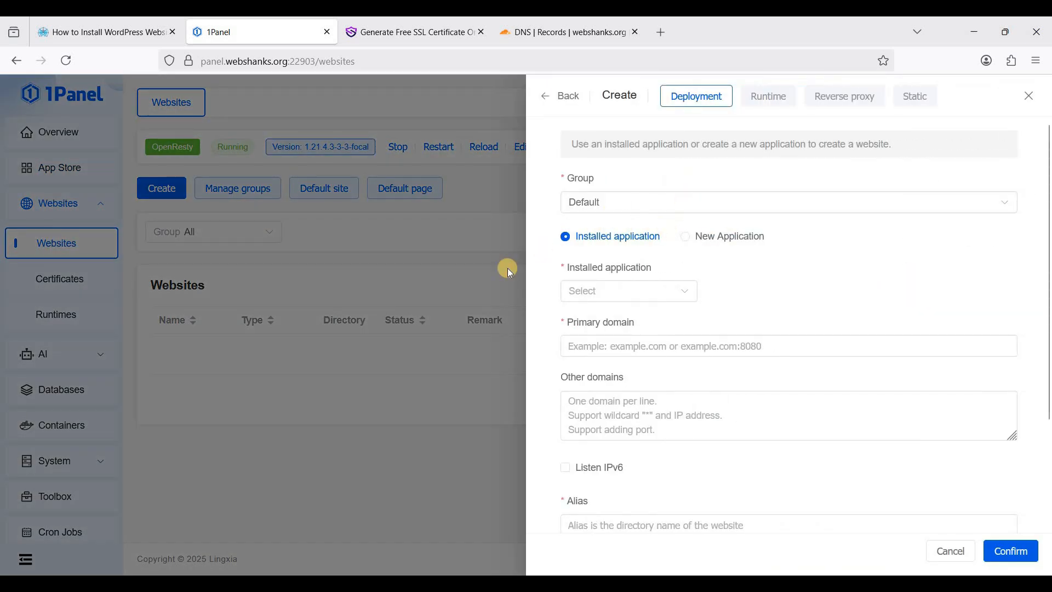
{"action": "left_click", "coordinate": [606, 204]}
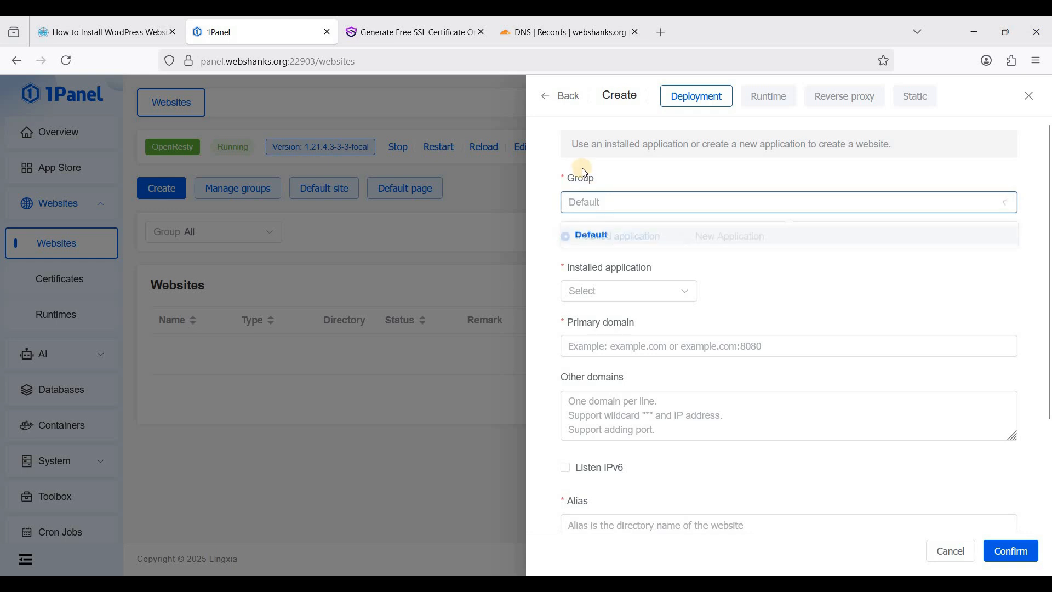
{"action": "left_click", "coordinate": [603, 206]}
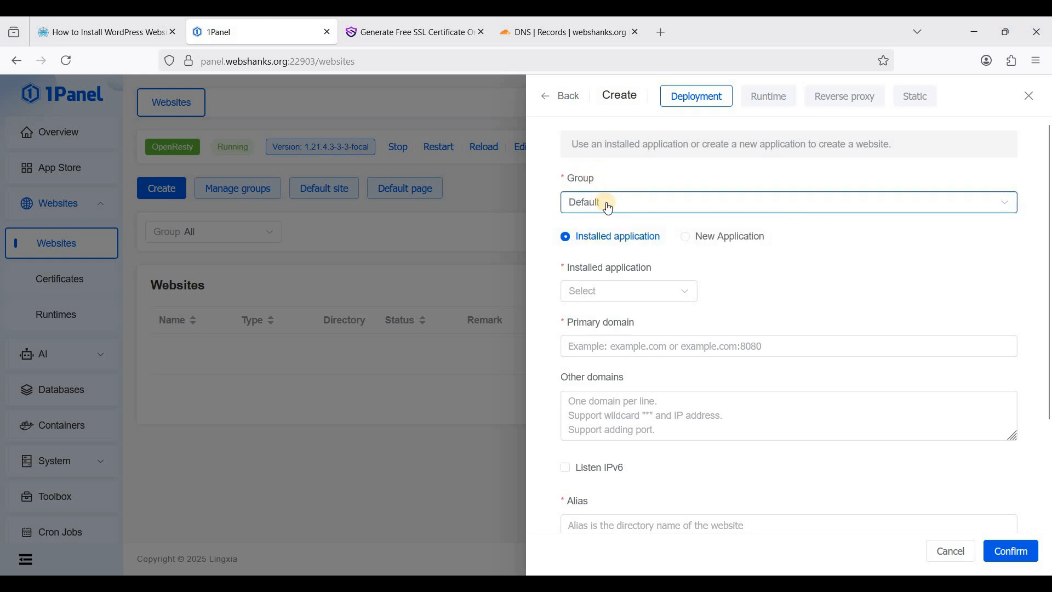
{"action": "left_click", "coordinate": [608, 207]}
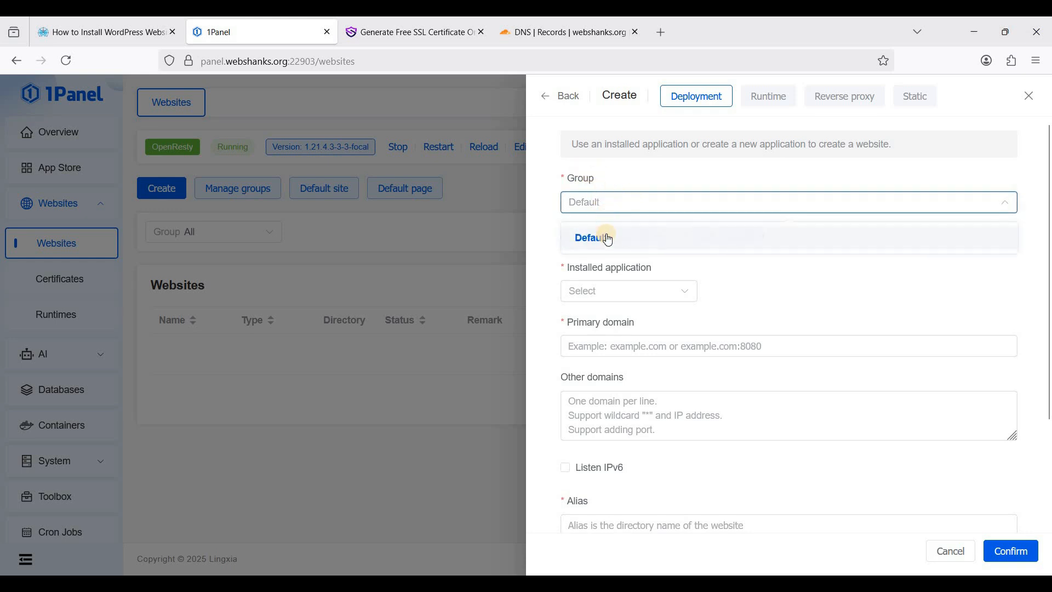
{"action": "left_click", "coordinate": [615, 234]}
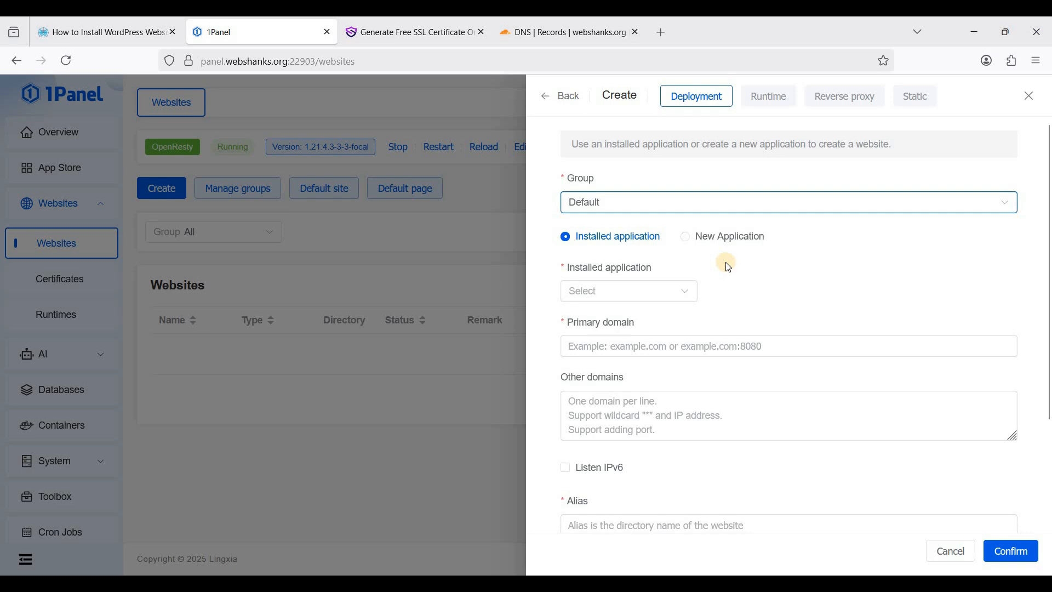
{"action": "left_click", "coordinate": [689, 246]}
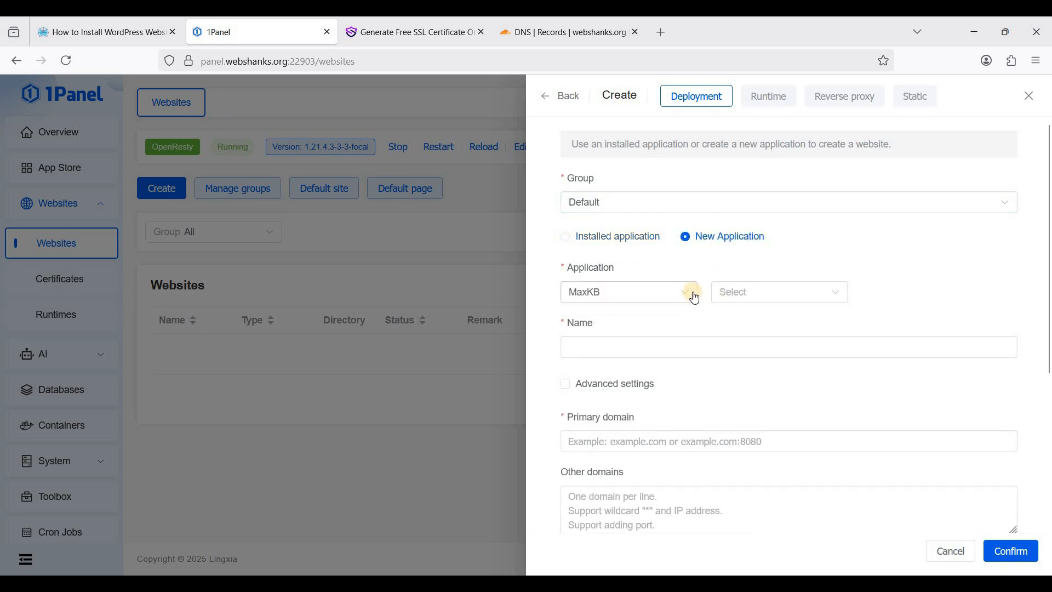
{"action": "left_click", "coordinate": [695, 298]}
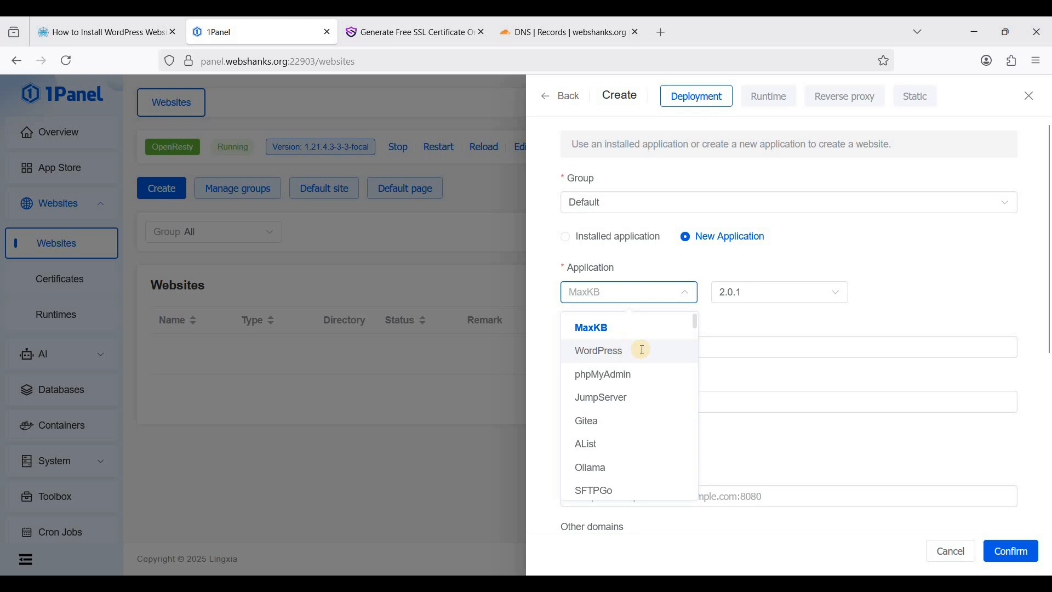
{"action": "left_click", "coordinate": [643, 350]}
{"action": "left_click", "coordinate": [675, 348]}
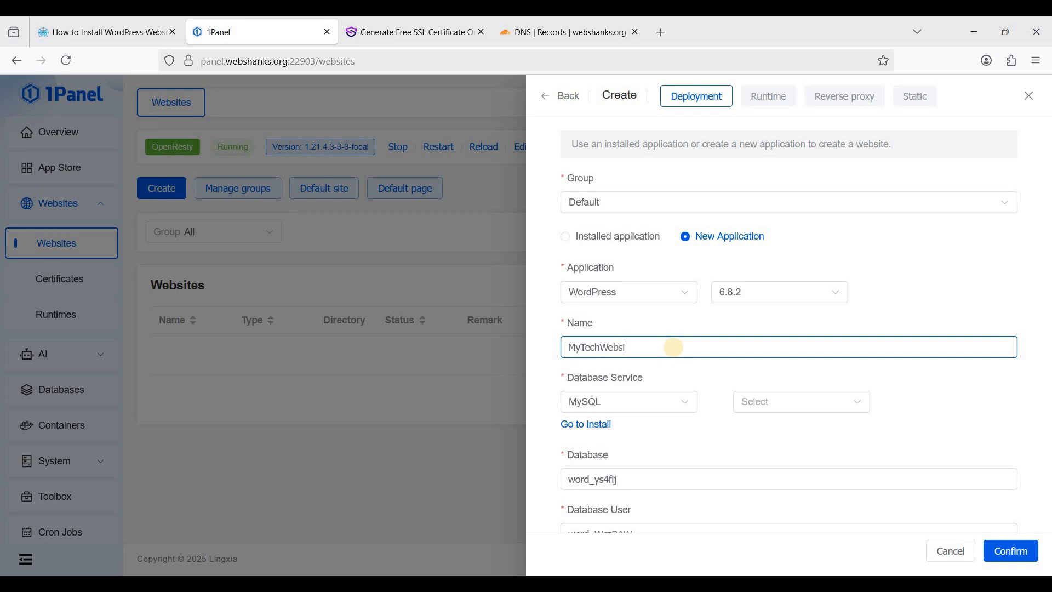
Name the site MyTechWebsite, use MariaDB as the database, and keep port 8080
{"action": "type", "text": "te"}
{"action": "left_click", "coordinate": [664, 406]}
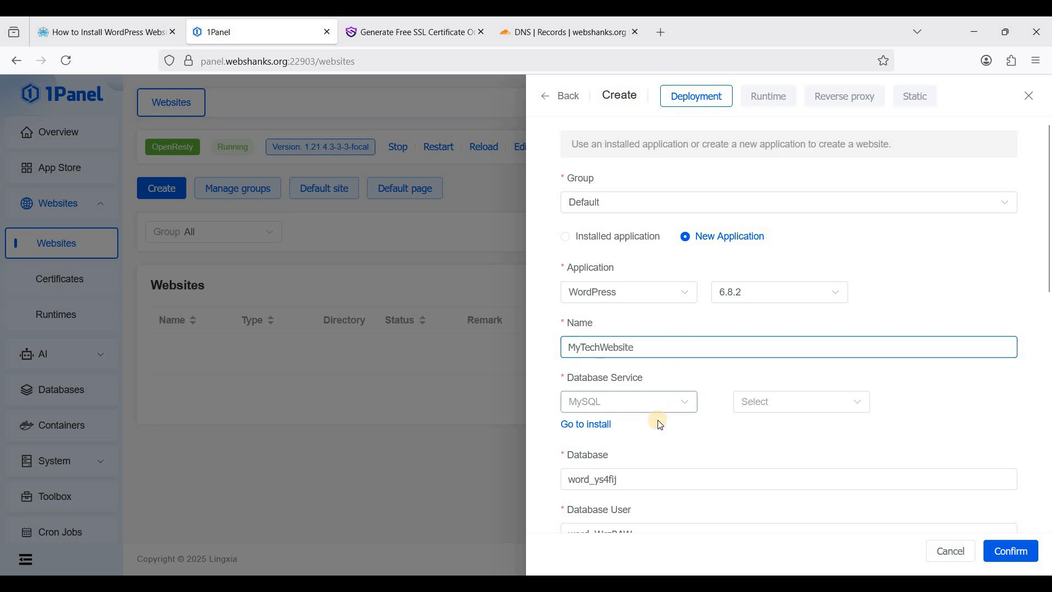
{"action": "left_click", "coordinate": [668, 460]}
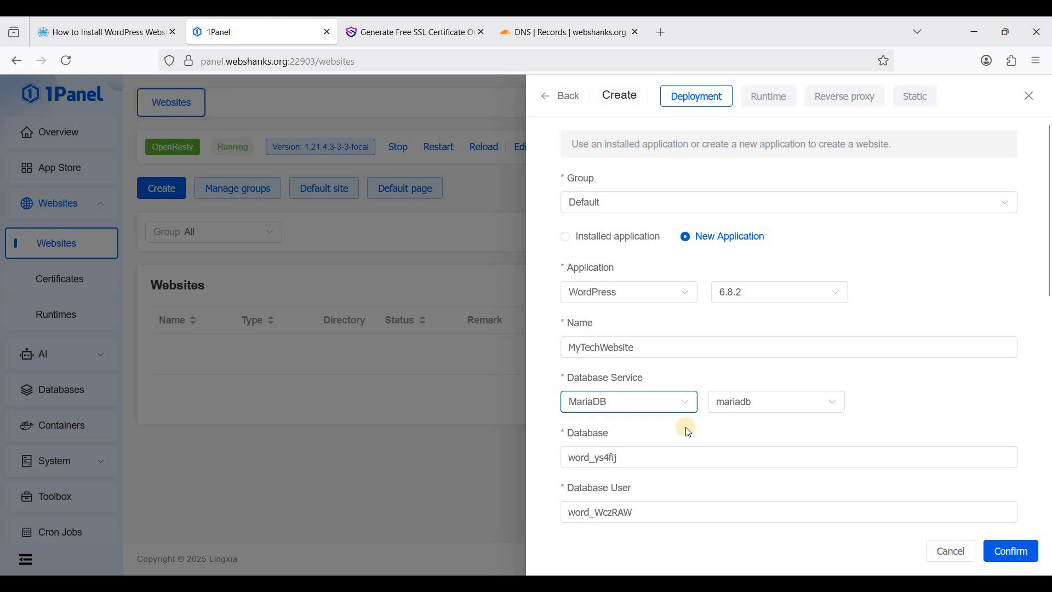
{"action": "scroll", "coordinate": [674, 416], "scroll_direction": "down", "scroll_amount": 2}
{"action": "scroll", "coordinate": [661, 407], "scroll_direction": "down", "scroll_amount": 2}
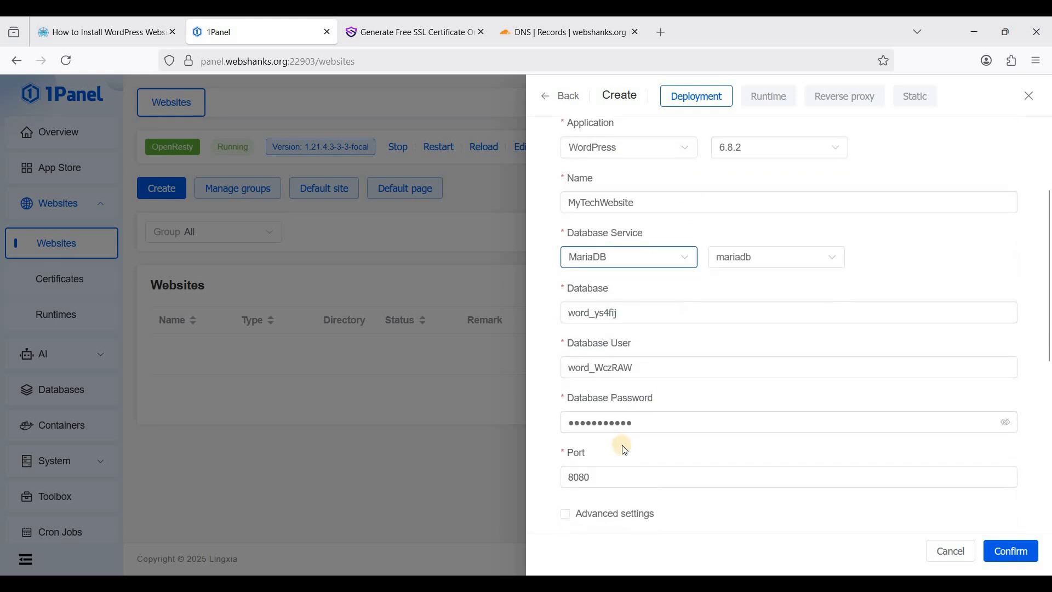
{"action": "scroll", "coordinate": [626, 451], "scroll_direction": "down", "scroll_amount": 2}
{"action": "left_click", "coordinate": [582, 405]}
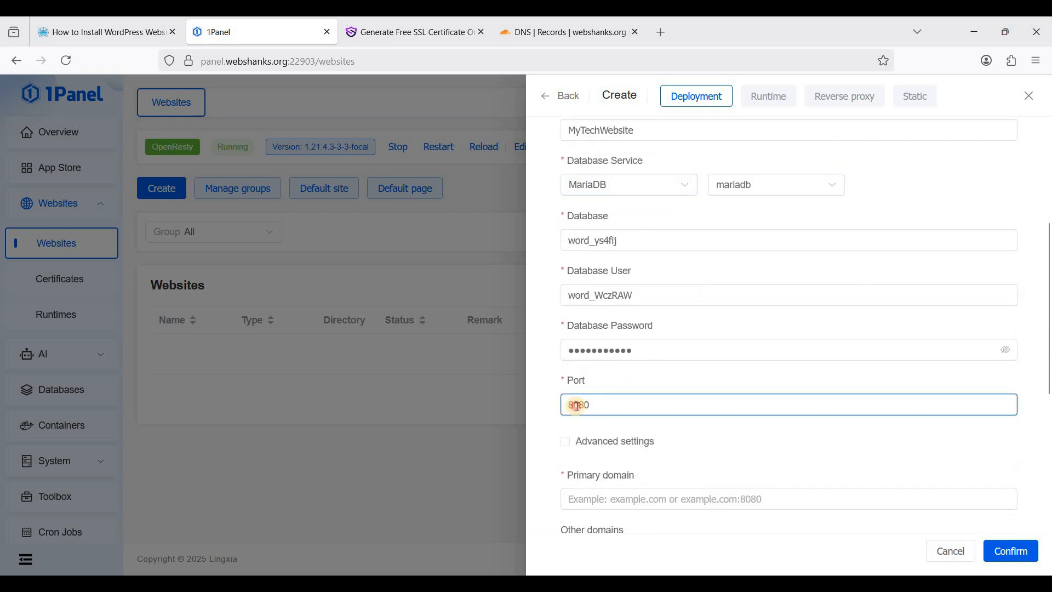
{"action": "left_click_drag", "start_coordinate": [578, 406], "coordinate": [625, 406]}
{"action": "left_click", "coordinate": [629, 404]}
Enter webshanks.org as the primary domain and create the WordPress website
{"action": "scroll", "coordinate": [682, 426], "scroll_direction": "down", "scroll_amount": 2}
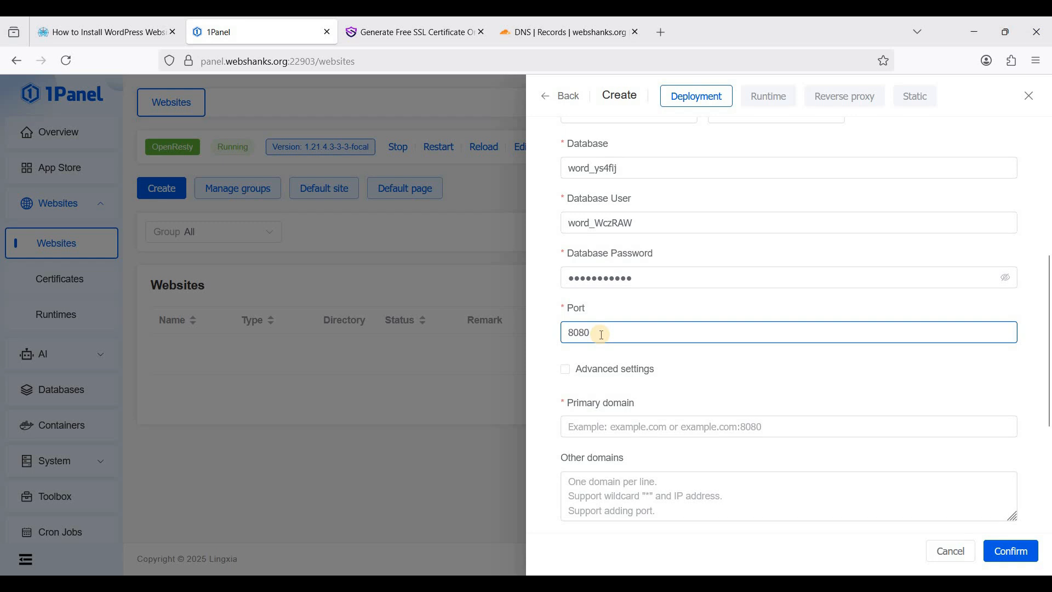
{"action": "scroll", "coordinate": [648, 333], "scroll_direction": "up", "scroll_amount": 4}
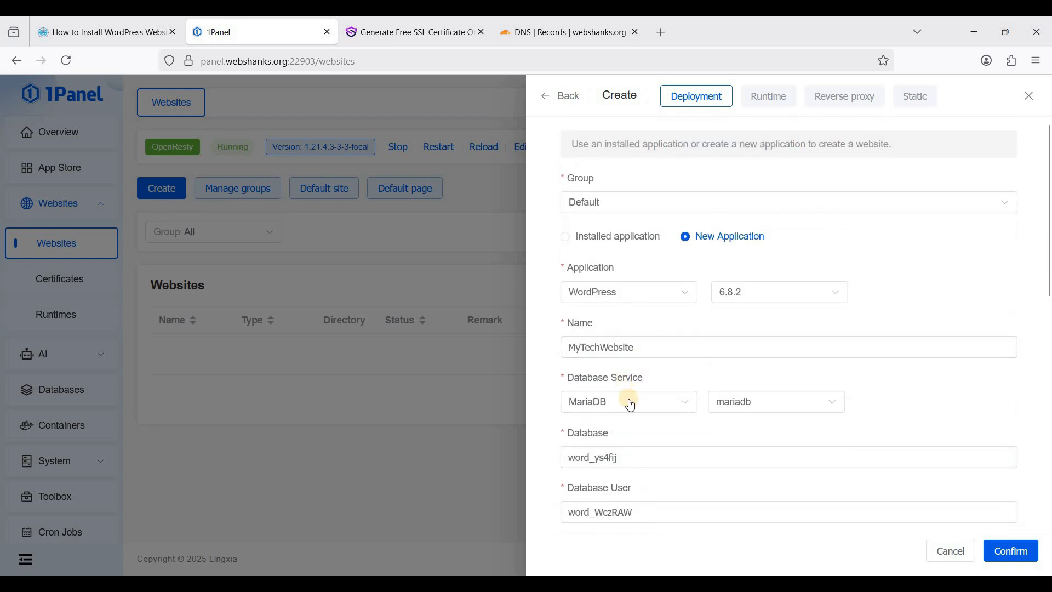
{"action": "scroll", "coordinate": [629, 399], "scroll_direction": "down", "scroll_amount": 8}
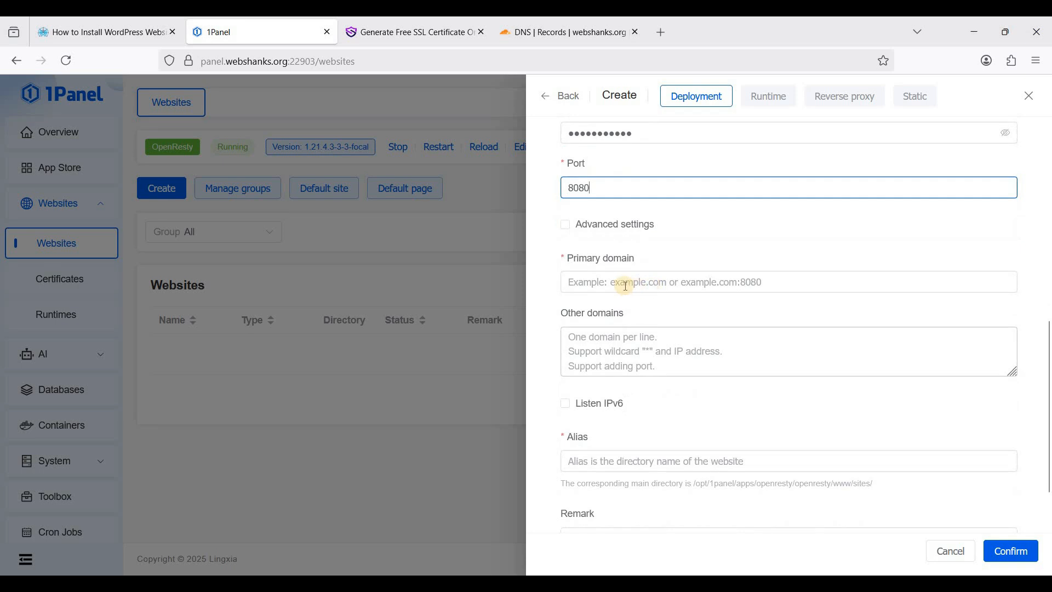
{"action": "left_click", "coordinate": [616, 281]}
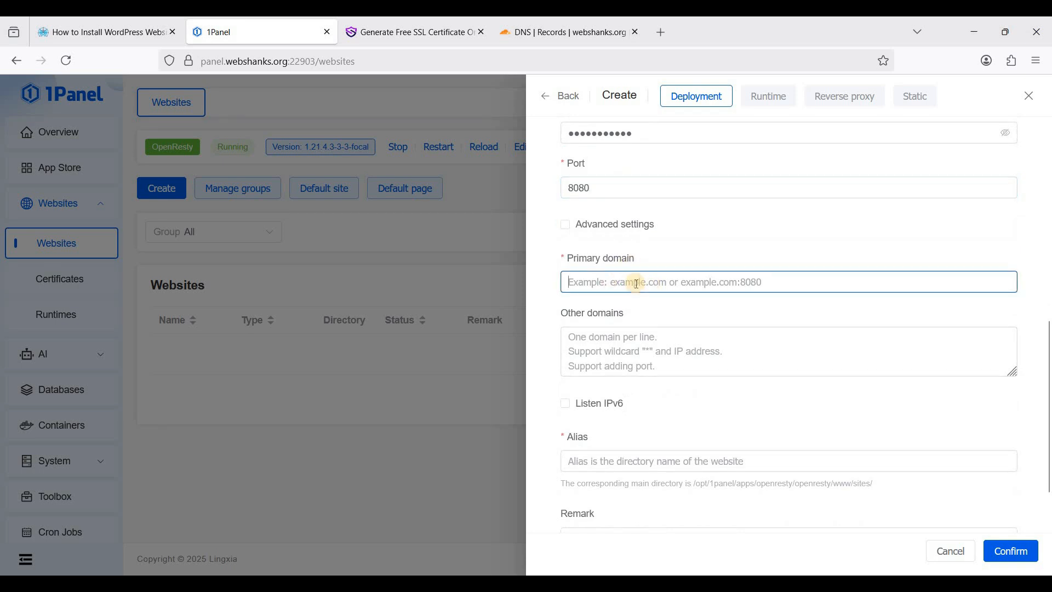
{"action": "type", "text": "webshanks"}
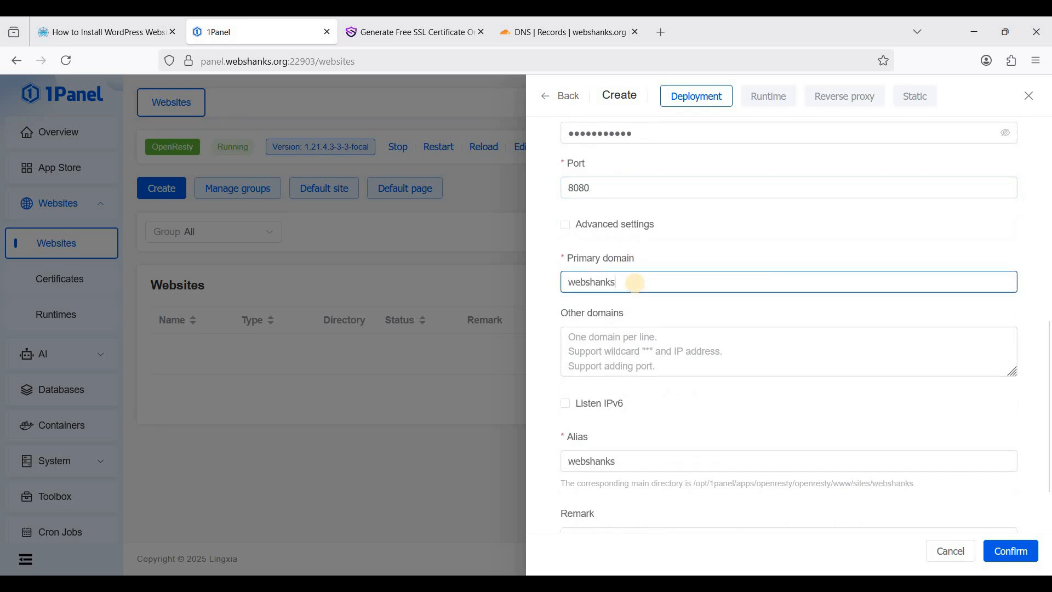
{"action": "type", "text": ".org"}
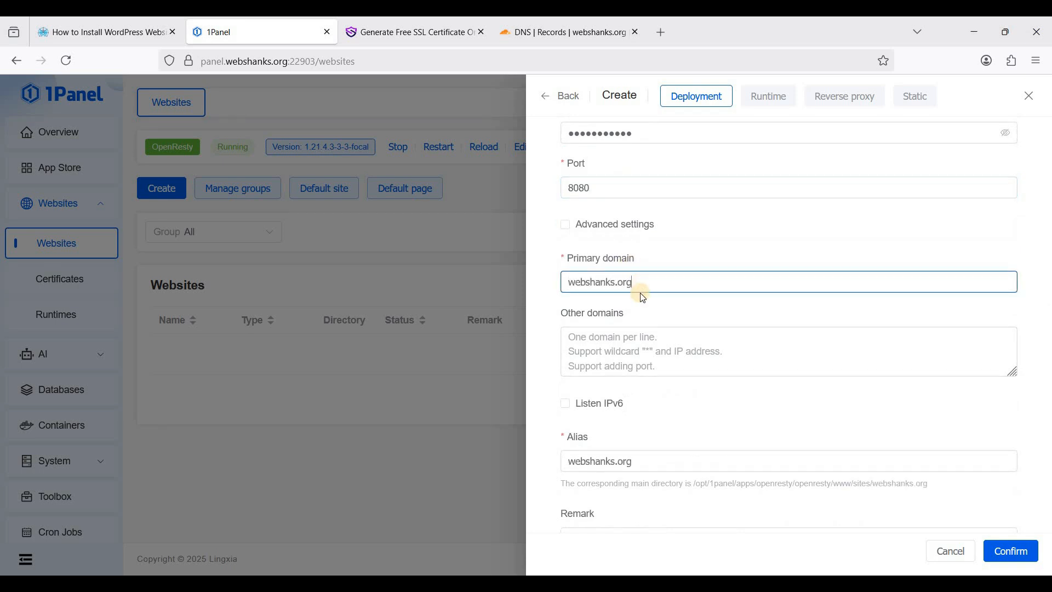
{"action": "left_click", "coordinate": [653, 341]}
{"action": "scroll", "coordinate": [682, 379], "scroll_direction": "down", "scroll_amount": 2}
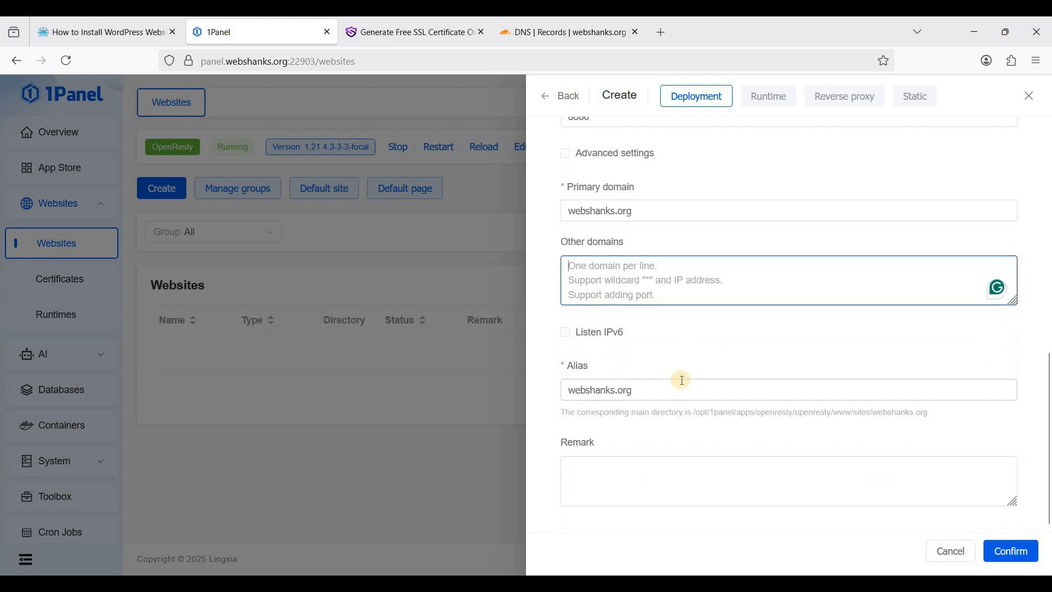
{"action": "scroll", "coordinate": [682, 380], "scroll_direction": "up", "scroll_amount": 6}
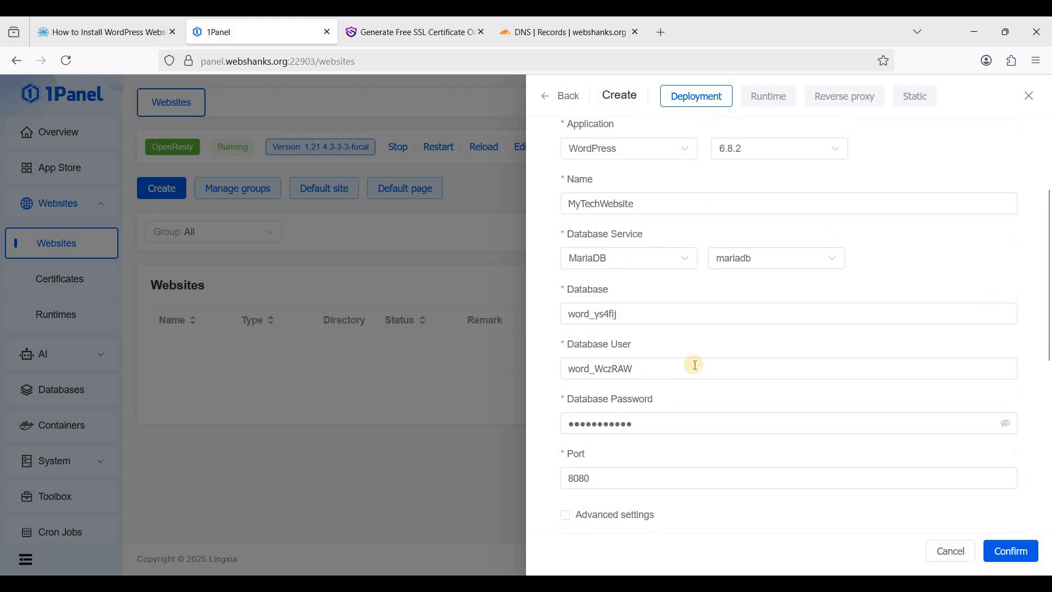
{"action": "scroll", "coordinate": [679, 361], "scroll_direction": "up", "scroll_amount": 4}
{"action": "scroll", "coordinate": [663, 342], "scroll_direction": "down", "scroll_amount": 8}
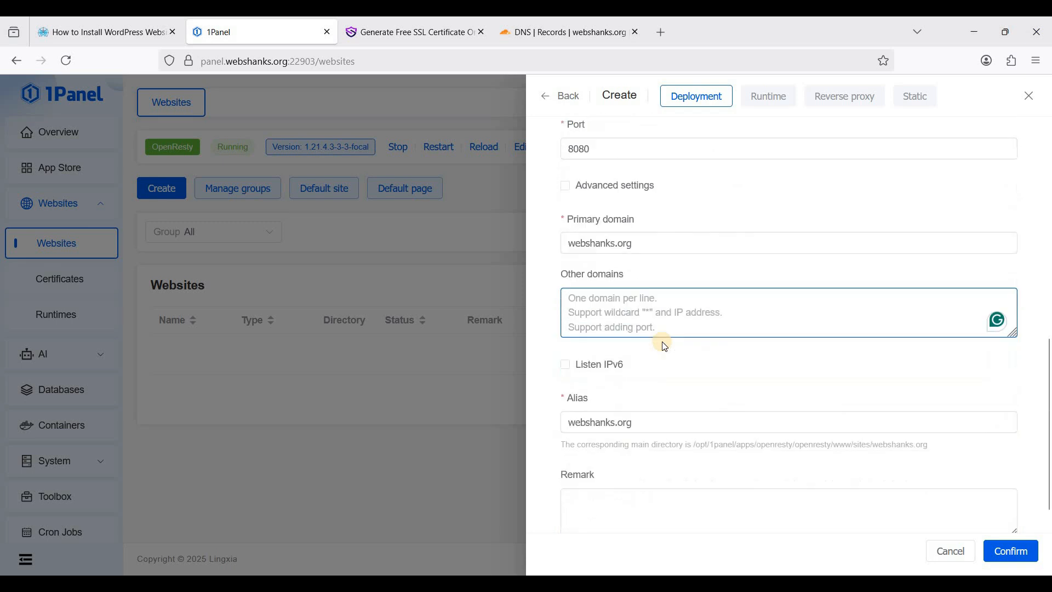
{"action": "left_click", "coordinate": [1011, 551]}
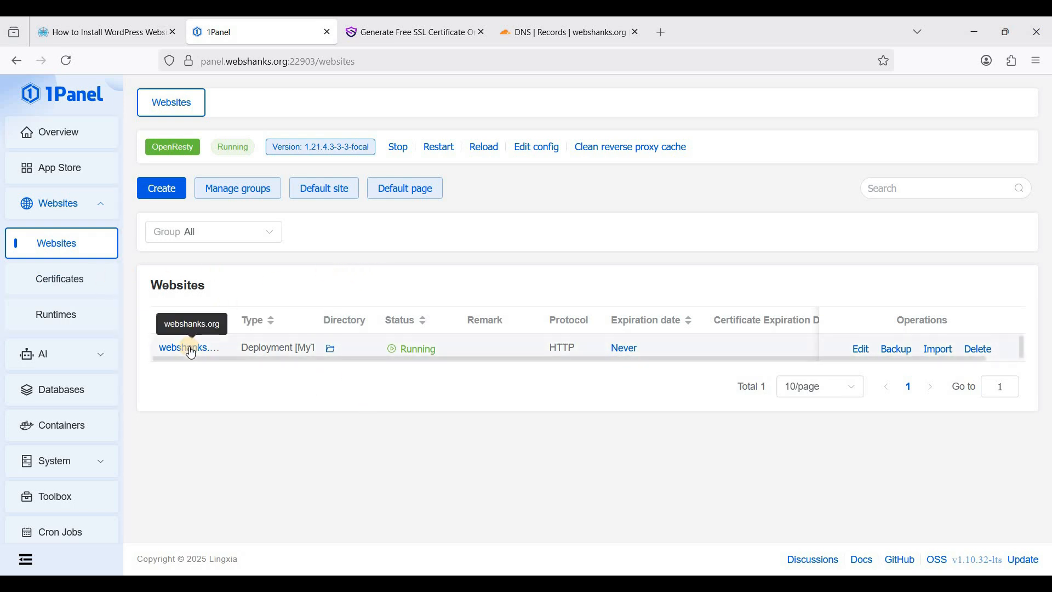
{"action": "left_click", "coordinate": [61, 282]}
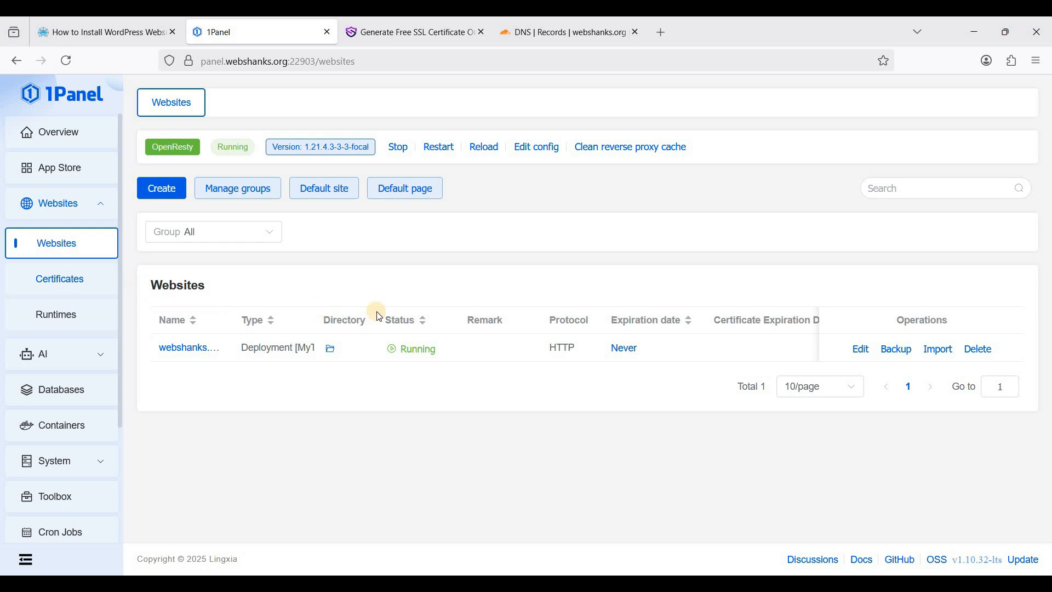
Add a Let's Encrypt ACME account with the account e-mail and an RSA 2048 key
{"action": "left_click", "coordinate": [406, 202]}
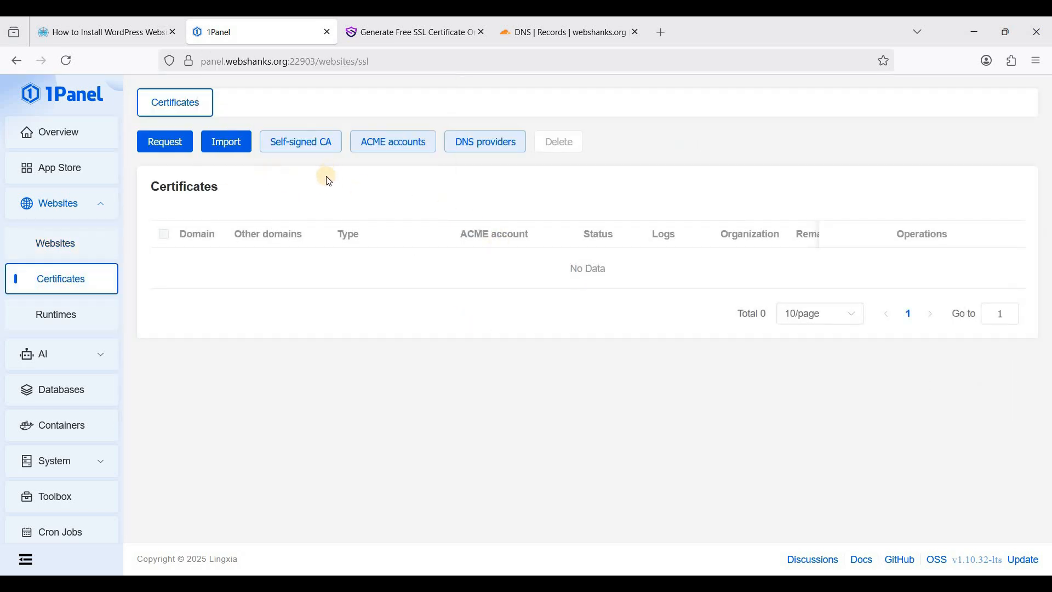
{"action": "left_click", "coordinate": [396, 146]}
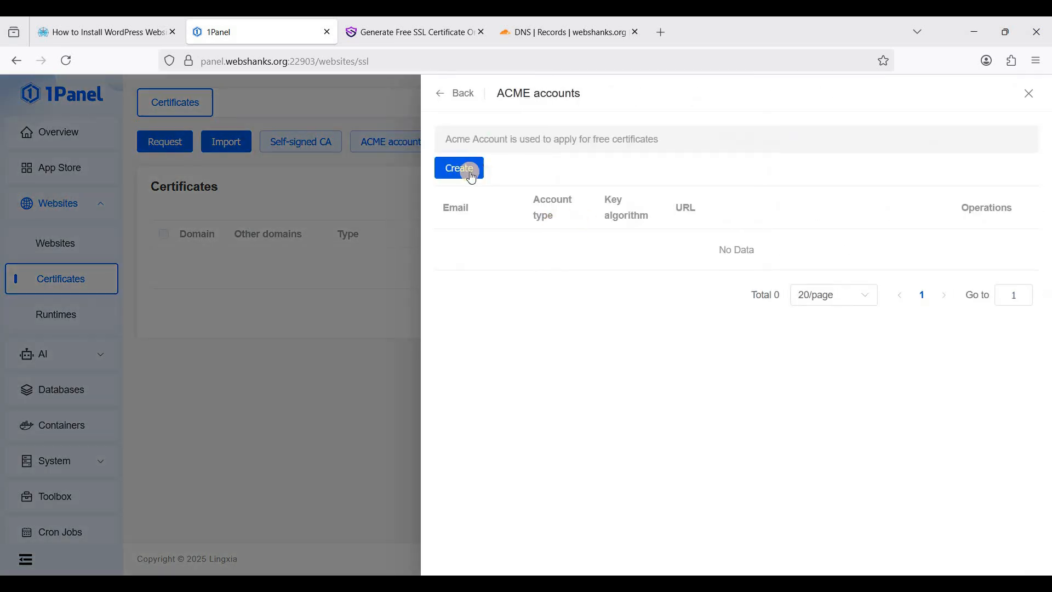
{"action": "left_click", "coordinate": [469, 175]}
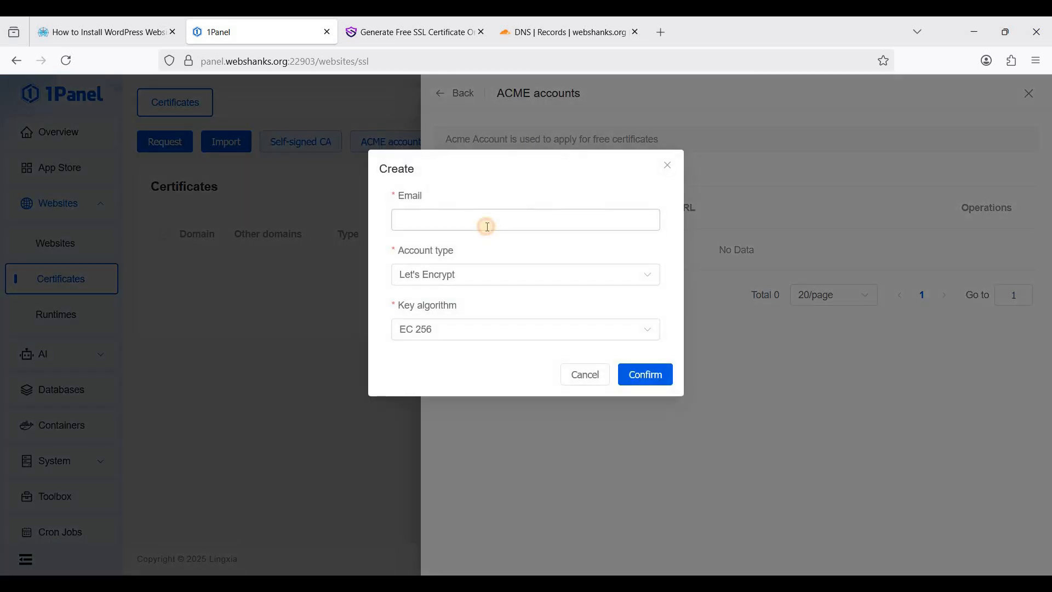
{"action": "left_click", "coordinate": [487, 226]}
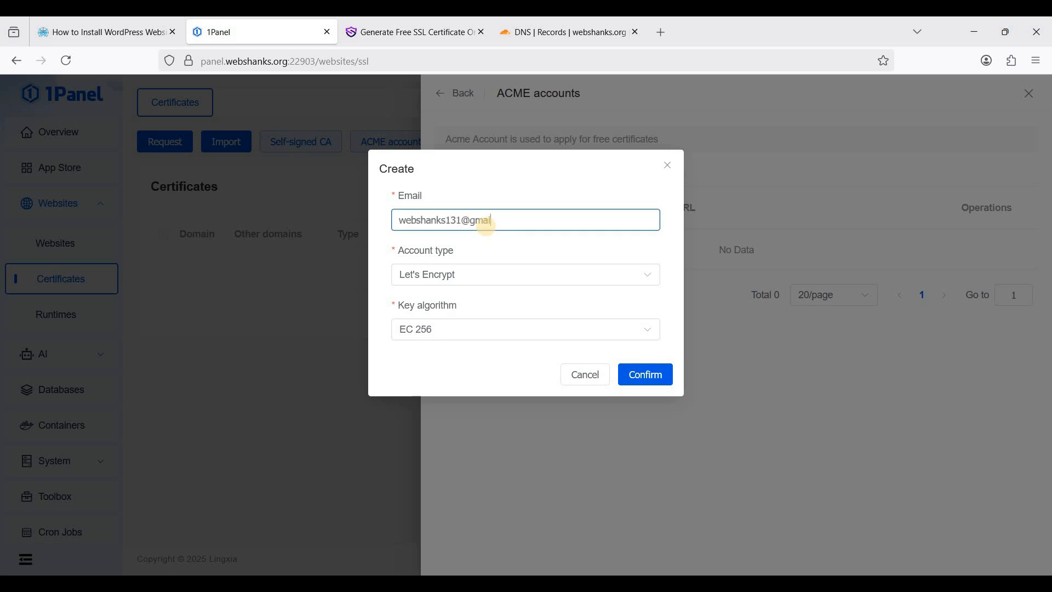
{"action": "left_click", "coordinate": [481, 280]}
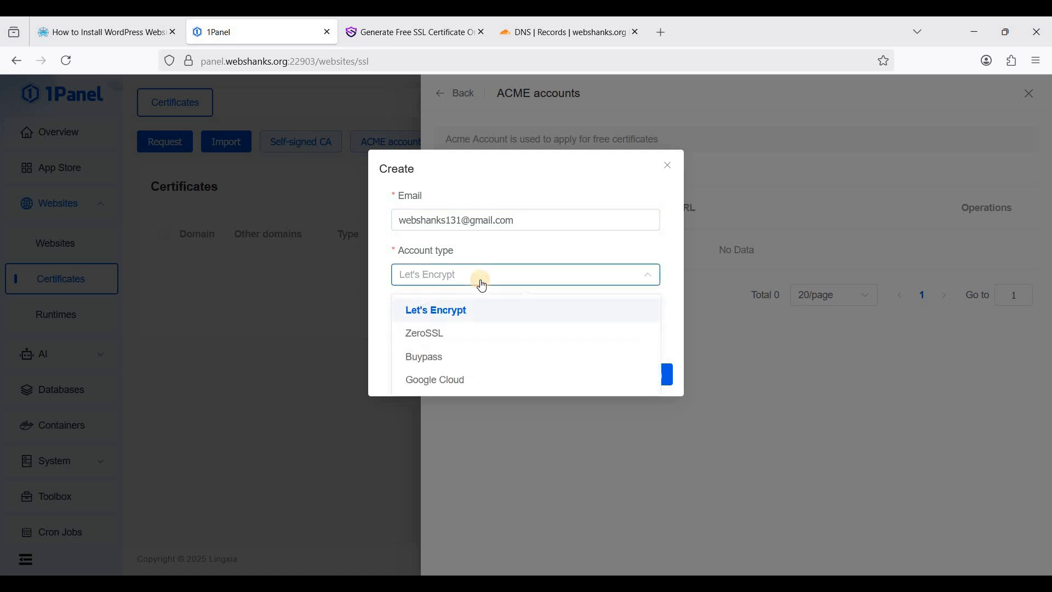
{"action": "left_click", "coordinate": [441, 284]}
{"action": "left_click", "coordinate": [484, 335]}
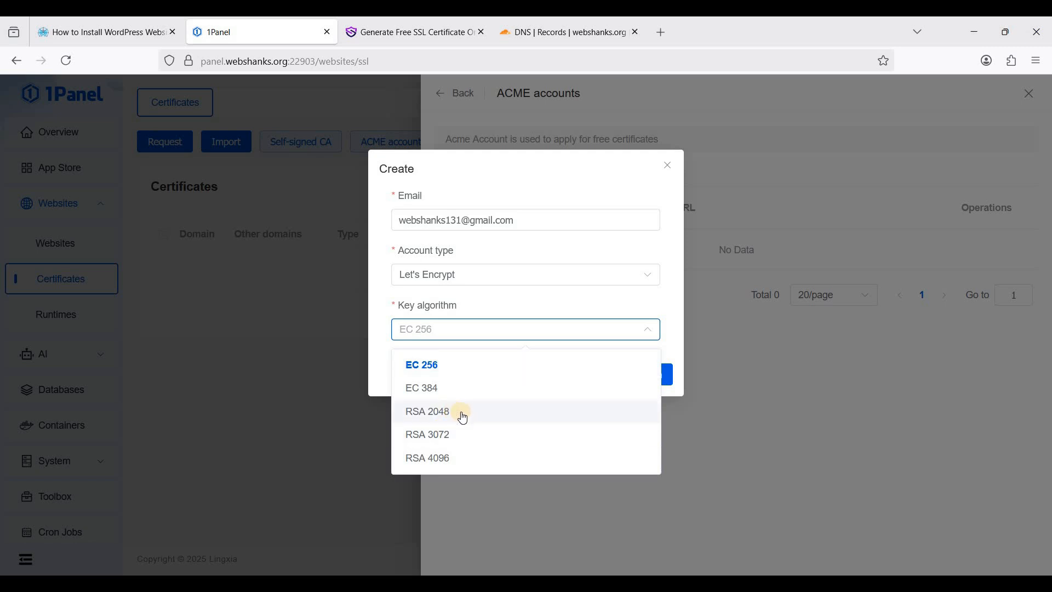
{"action": "left_click", "coordinate": [504, 409]}
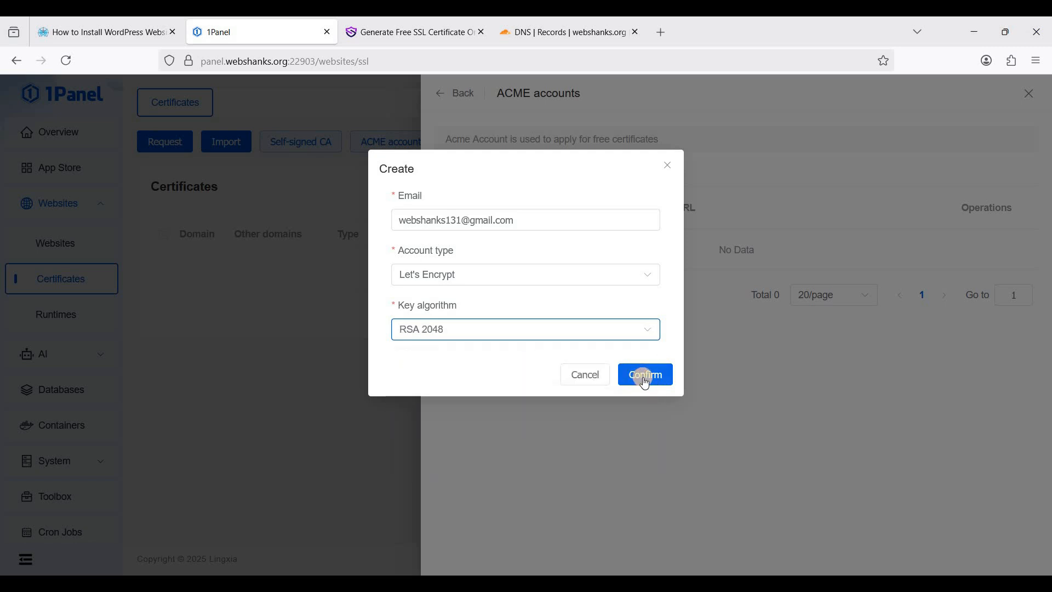
{"action": "left_click", "coordinate": [644, 376]}
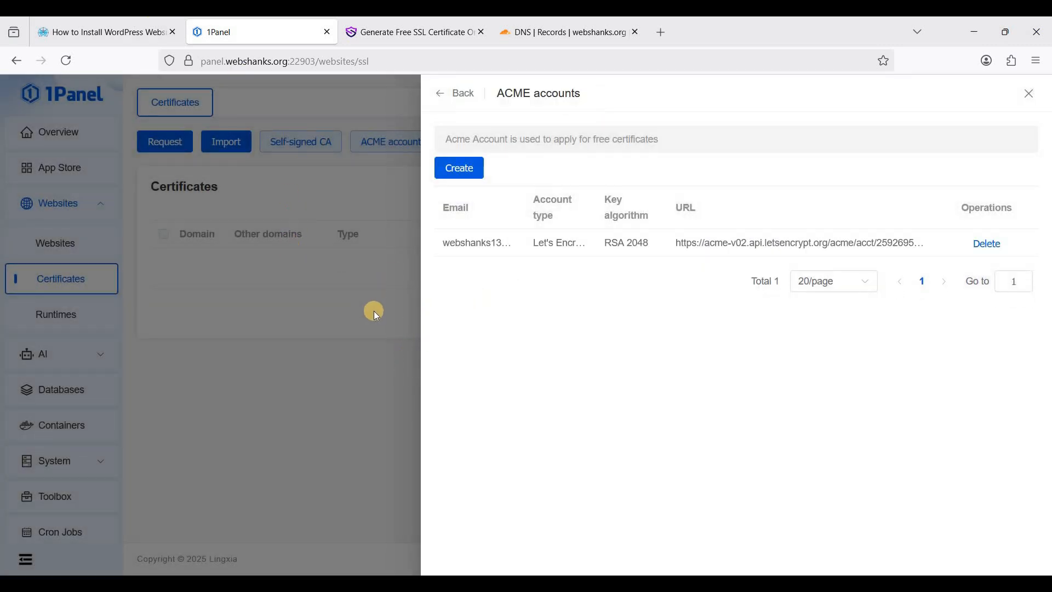
{"action": "left_click", "coordinate": [1029, 94]}
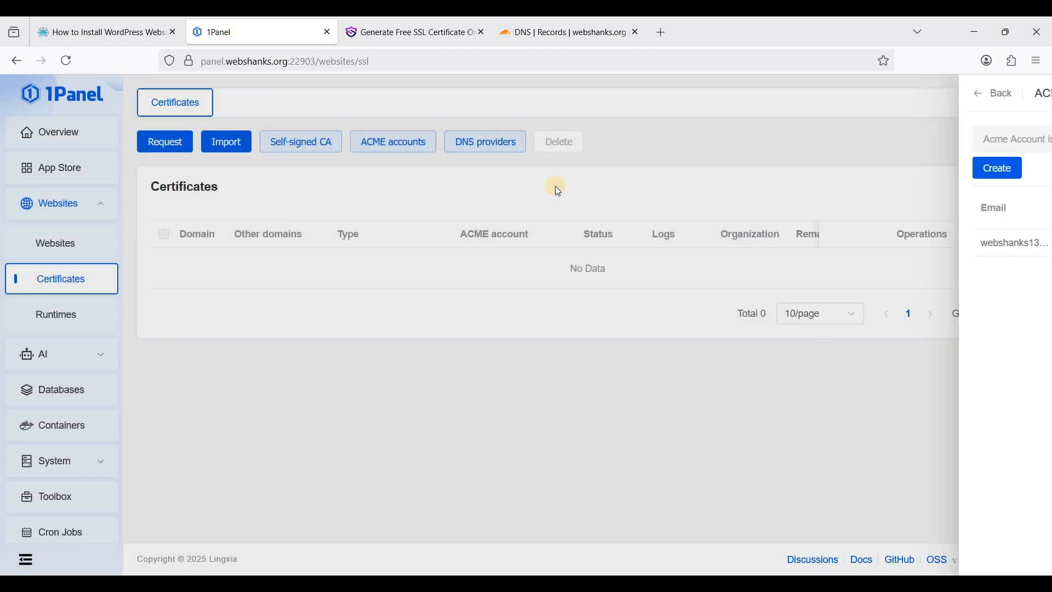
Begin a new DNS provider of type Cloudflare, then switch to the Cloudflare dashboard
{"action": "left_click", "coordinate": [478, 150]}
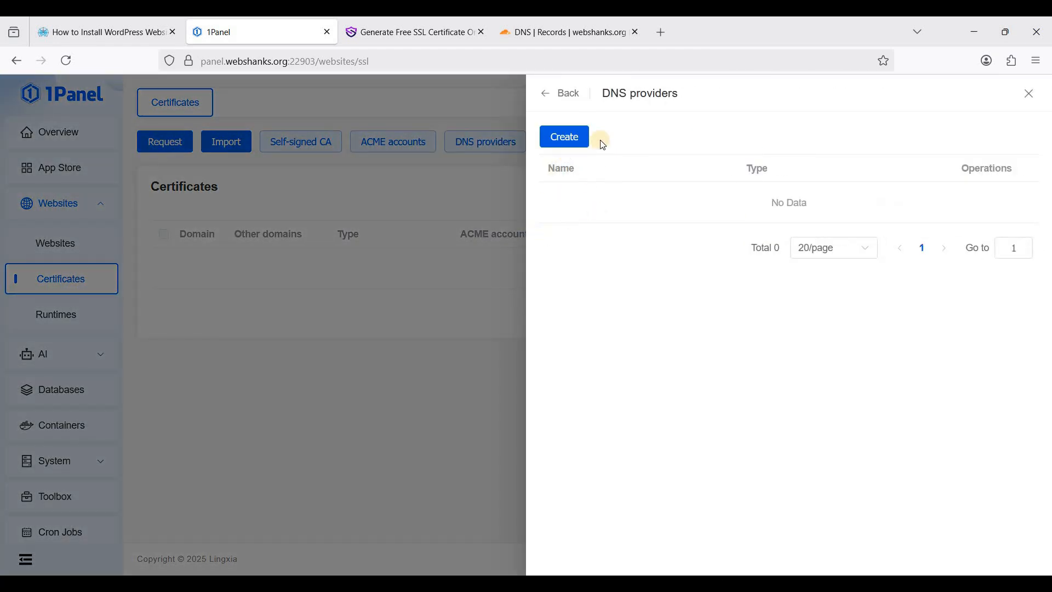
{"action": "left_click", "coordinate": [569, 146]}
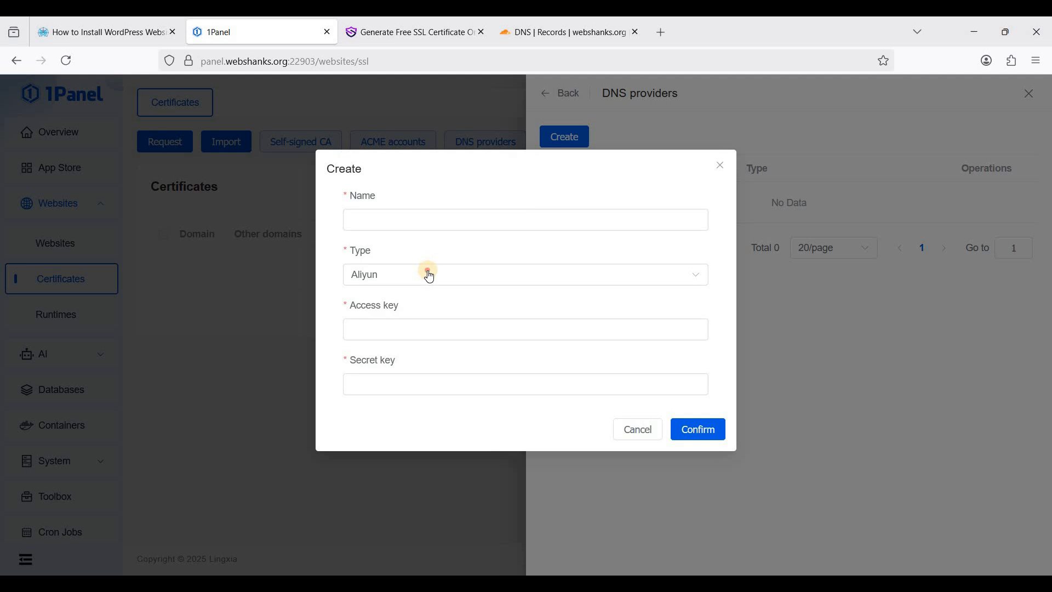
{"action": "left_click", "coordinate": [430, 277]}
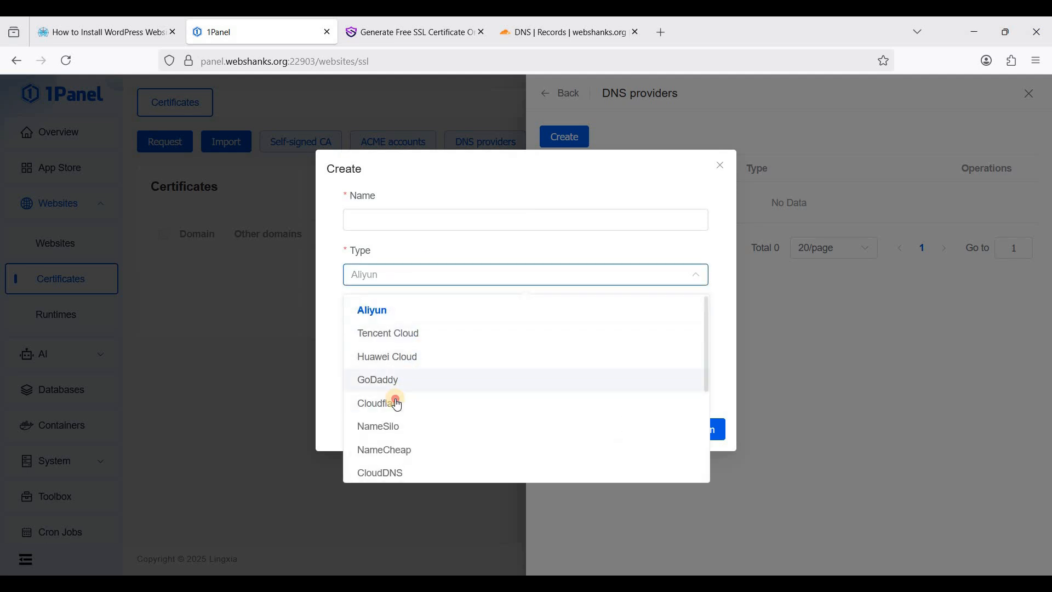
{"action": "left_click", "coordinate": [427, 403]}
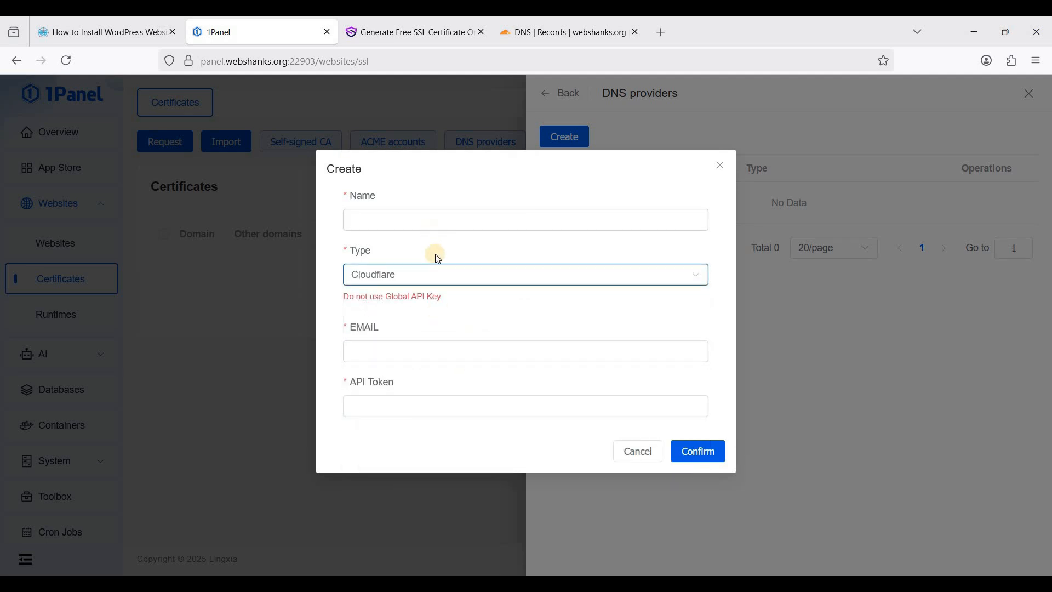
{"action": "left_click", "coordinate": [438, 221]}
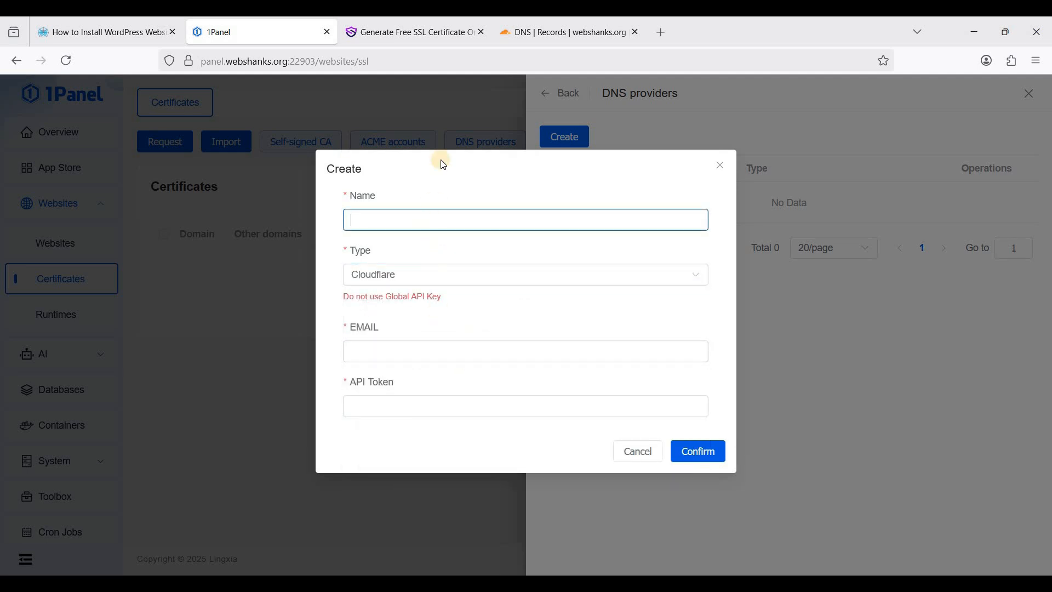
{"action": "left_click", "coordinate": [553, 34]}
From the webshanks.org overview, start a new API token from the Edit zone DNS template
{"action": "left_click", "coordinate": [82, 184]}
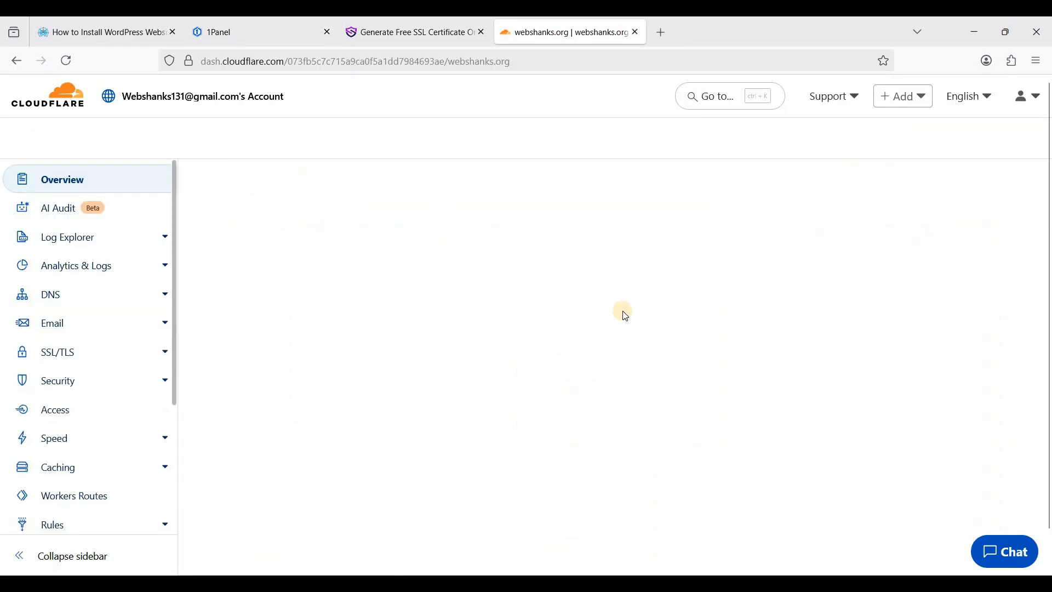
{"action": "scroll", "coordinate": [747, 355], "scroll_direction": "down", "scroll_amount": 5}
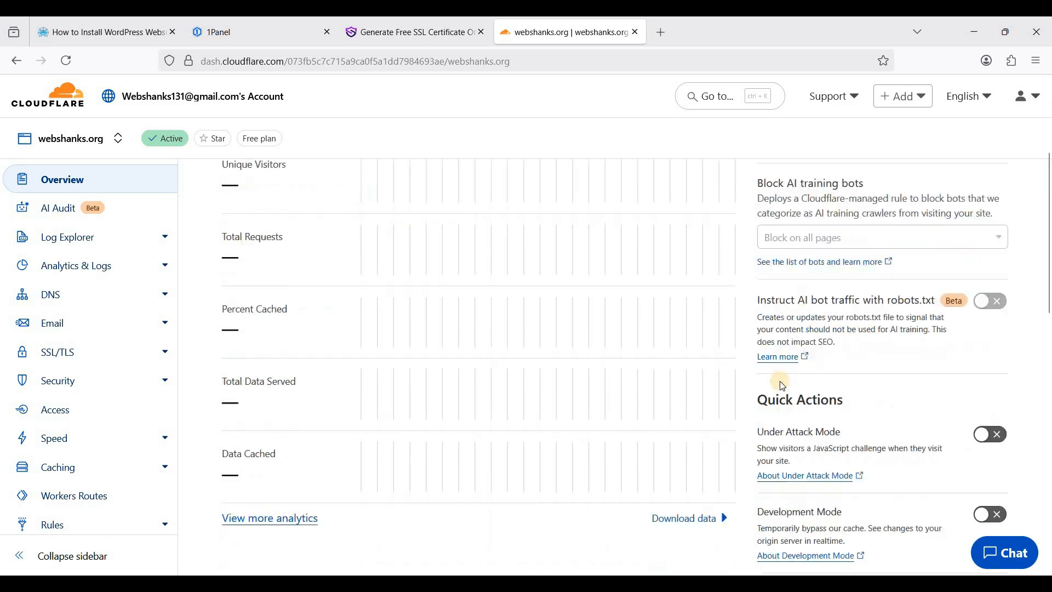
{"action": "scroll", "coordinate": [805, 404], "scroll_direction": "up", "scroll_amount": 4}
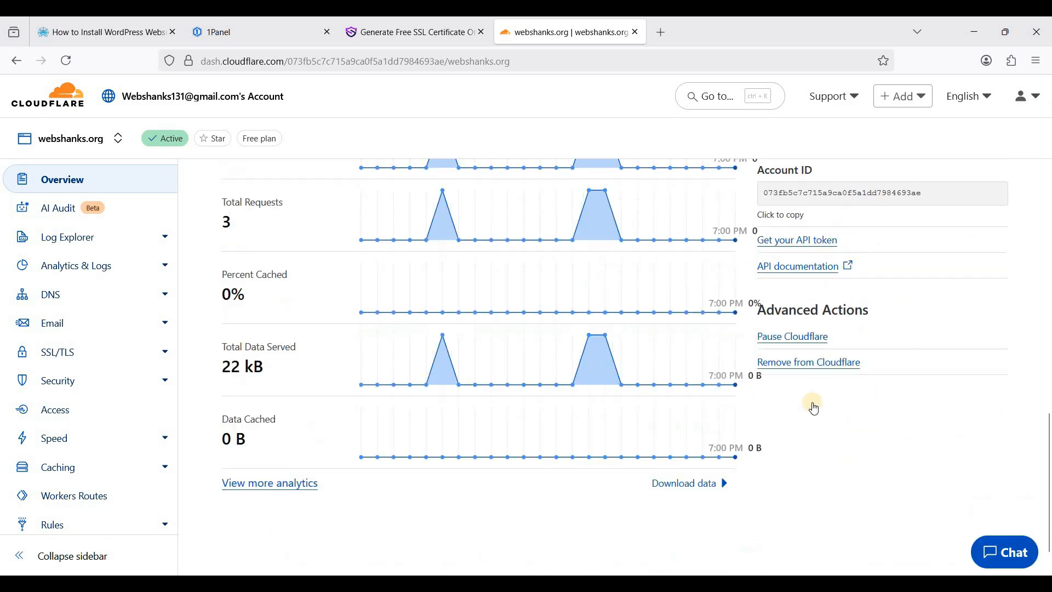
{"action": "left_click", "coordinate": [796, 405]}
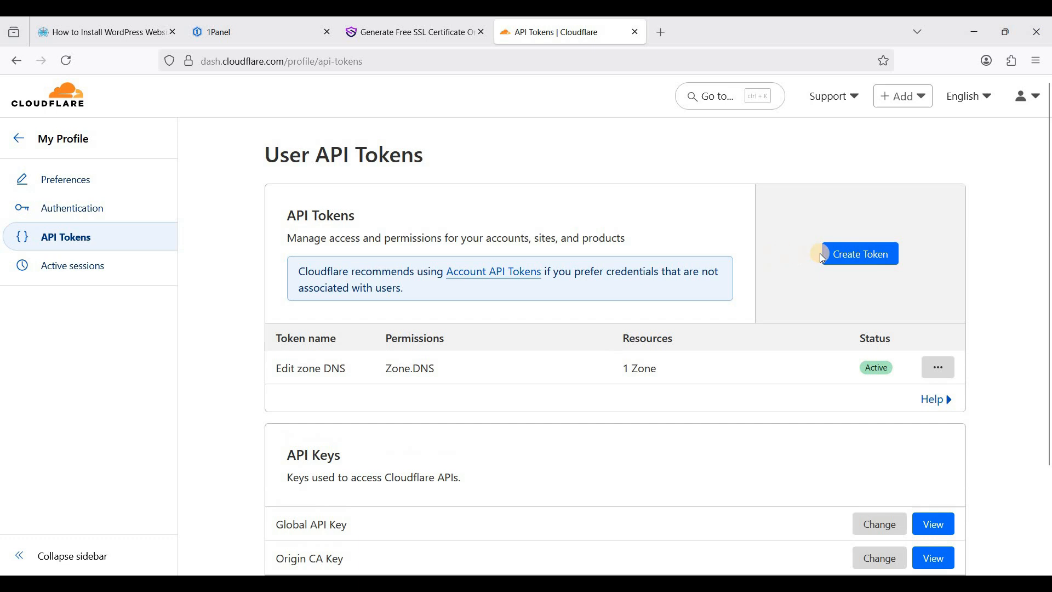
{"action": "left_click", "coordinate": [848, 260]}
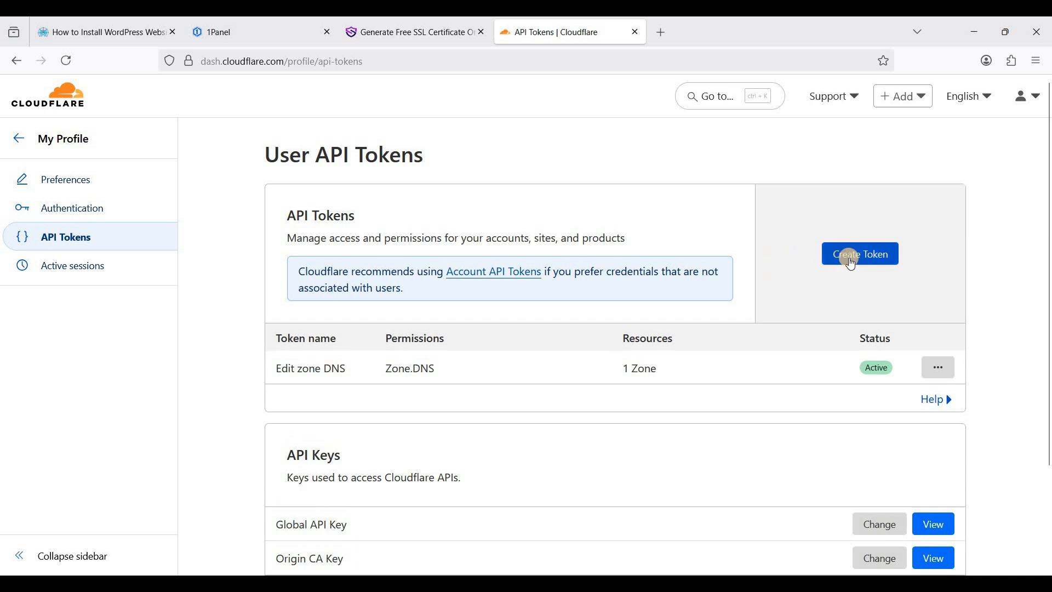
{"action": "left_click", "coordinate": [849, 259]}
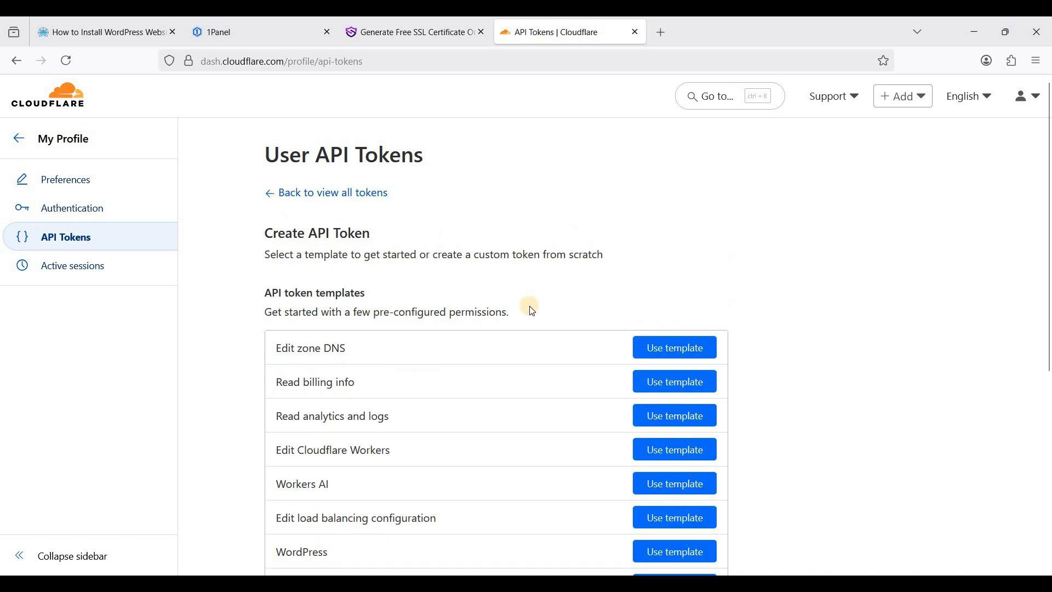
{"action": "left_click_drag", "start_coordinate": [291, 349], "coordinate": [353, 344]}
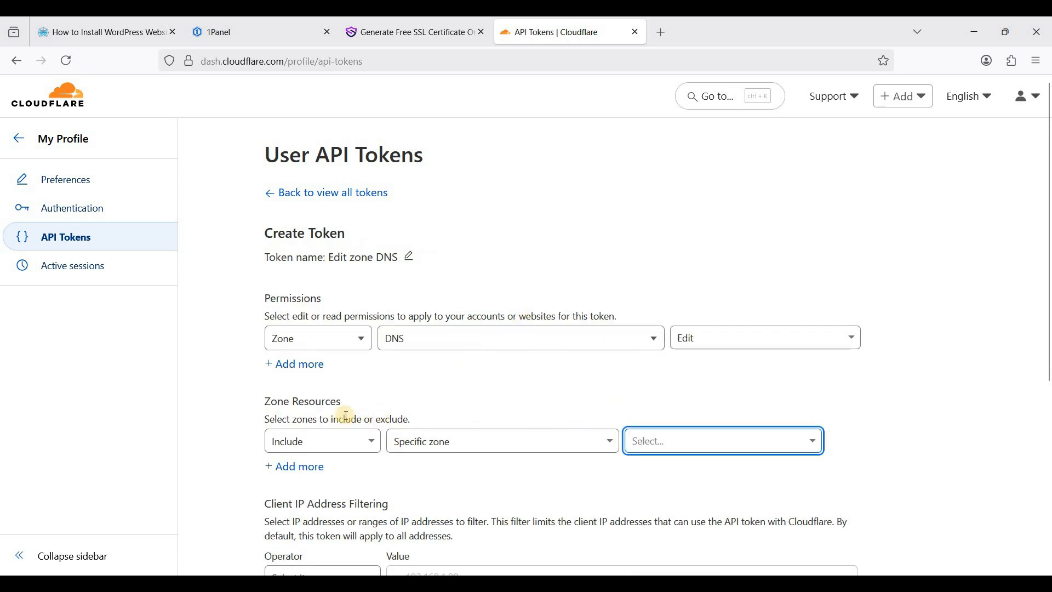
Limit the token to the webshanks.org zone, create it and copy the token value
{"action": "left_click", "coordinate": [681, 444]}
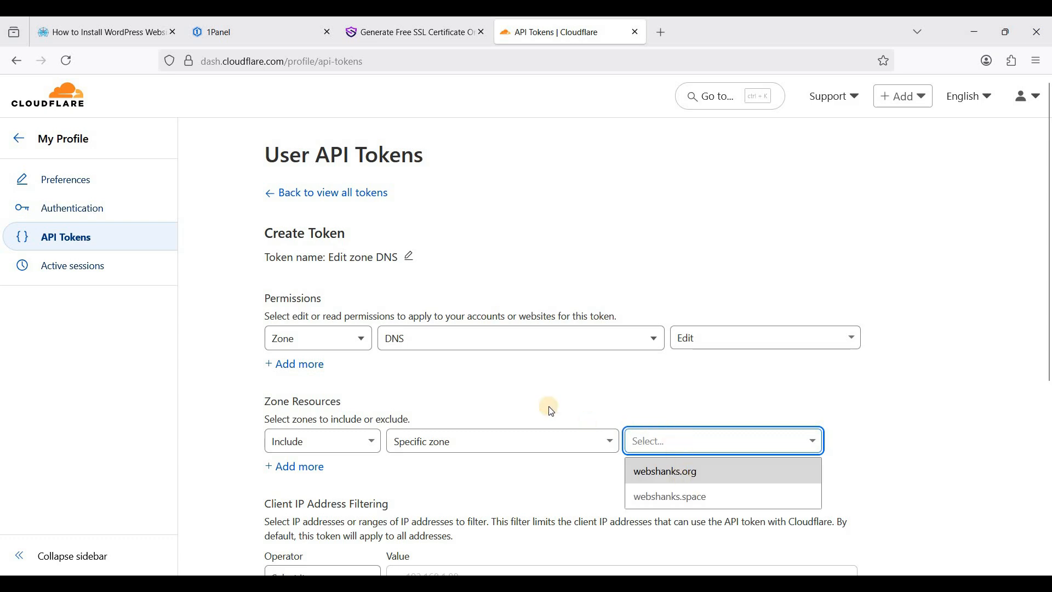
{"action": "key", "text": "Return"}
{"action": "scroll", "coordinate": [540, 400], "scroll_direction": "down", "scroll_amount": 3}
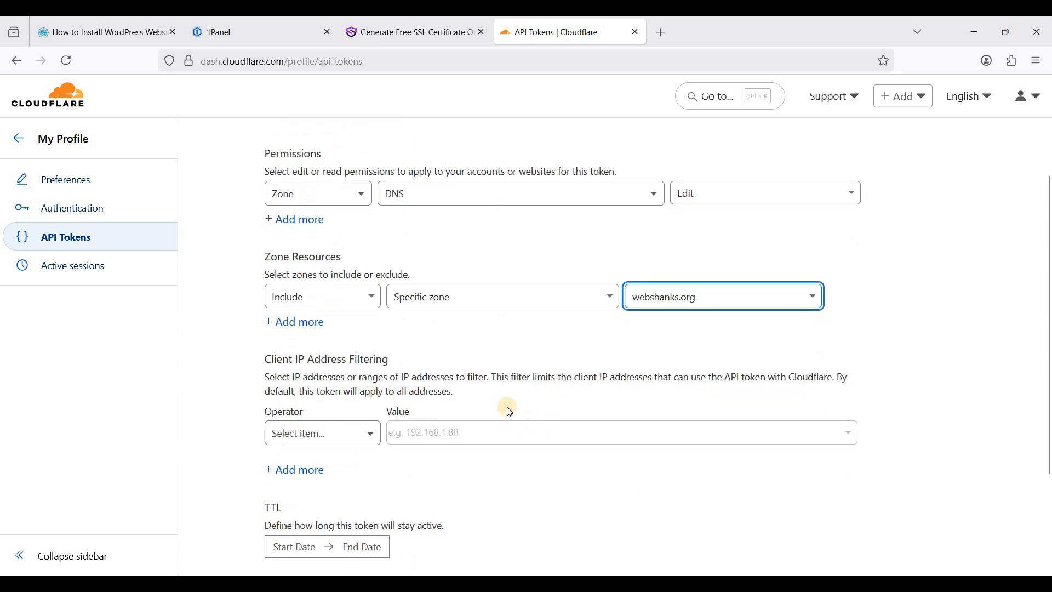
{"action": "scroll", "coordinate": [507, 407], "scroll_direction": "down", "scroll_amount": 1}
{"action": "scroll", "coordinate": [630, 329], "scroll_direction": "up", "scroll_amount": 3}
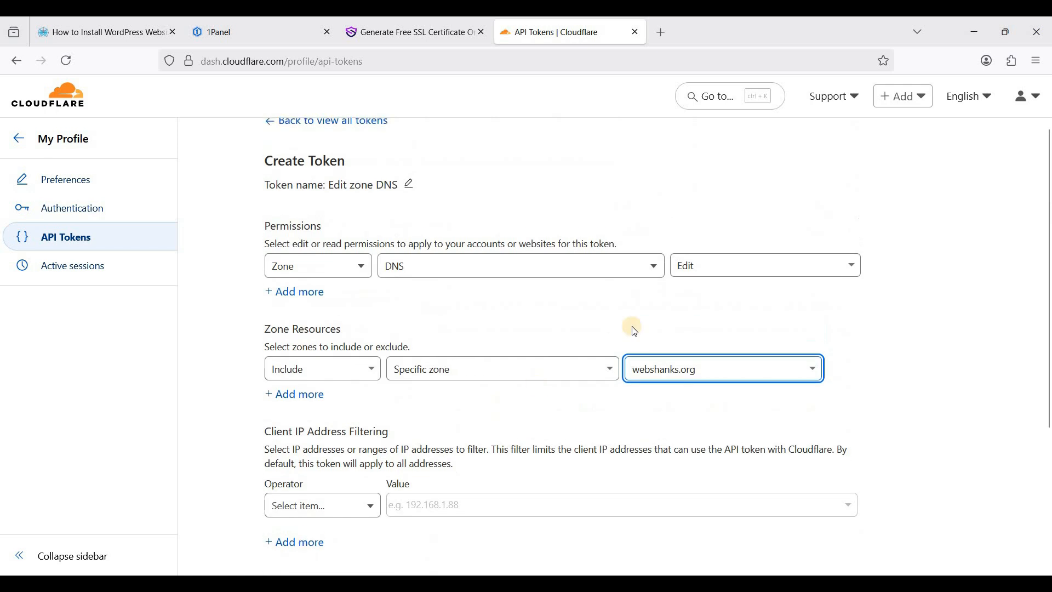
{"action": "scroll", "coordinate": [521, 409], "scroll_direction": "down", "scroll_amount": 3}
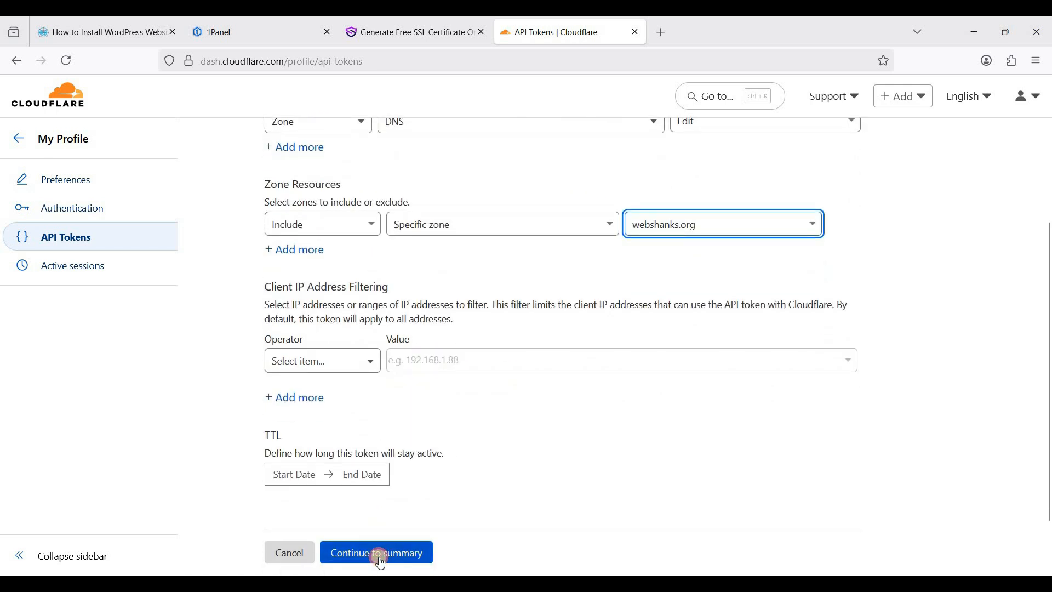
{"action": "left_click", "coordinate": [381, 554]}
{"action": "left_click", "coordinate": [359, 355]}
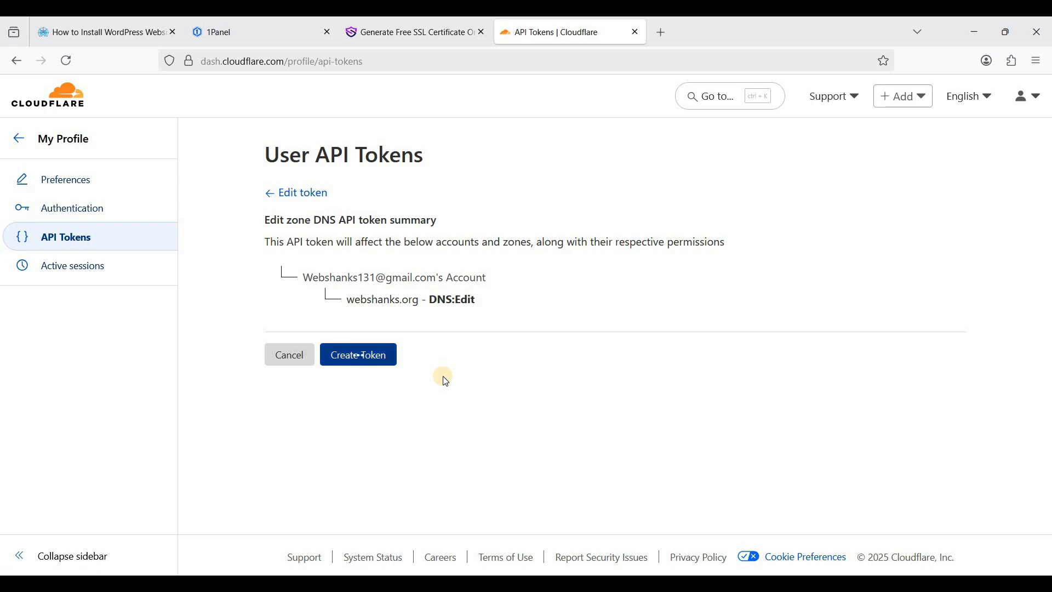
{"action": "left_click", "coordinate": [491, 266]}
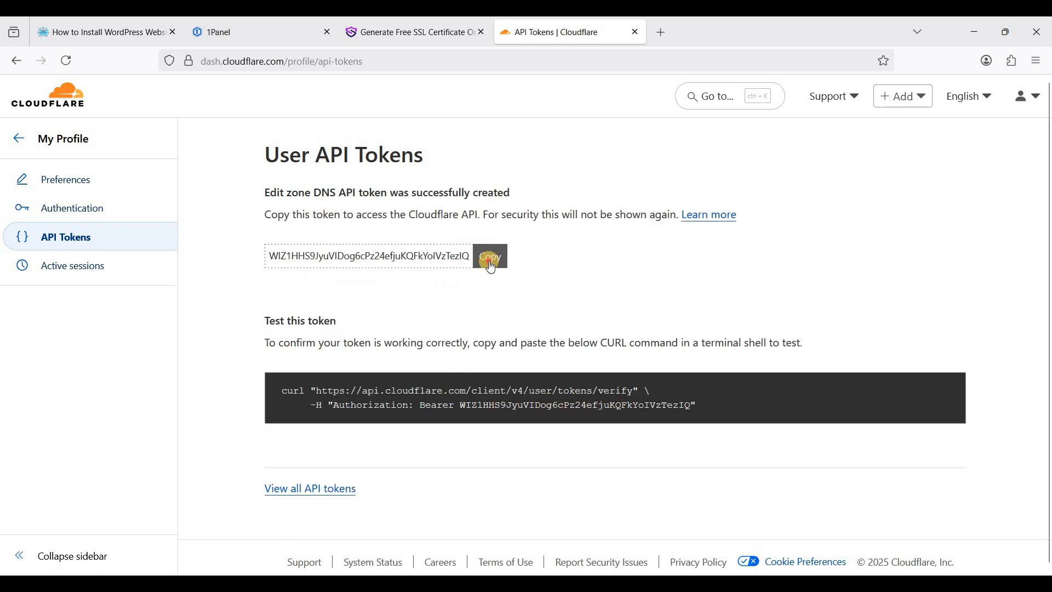
{"action": "left_click", "coordinate": [261, 21]}
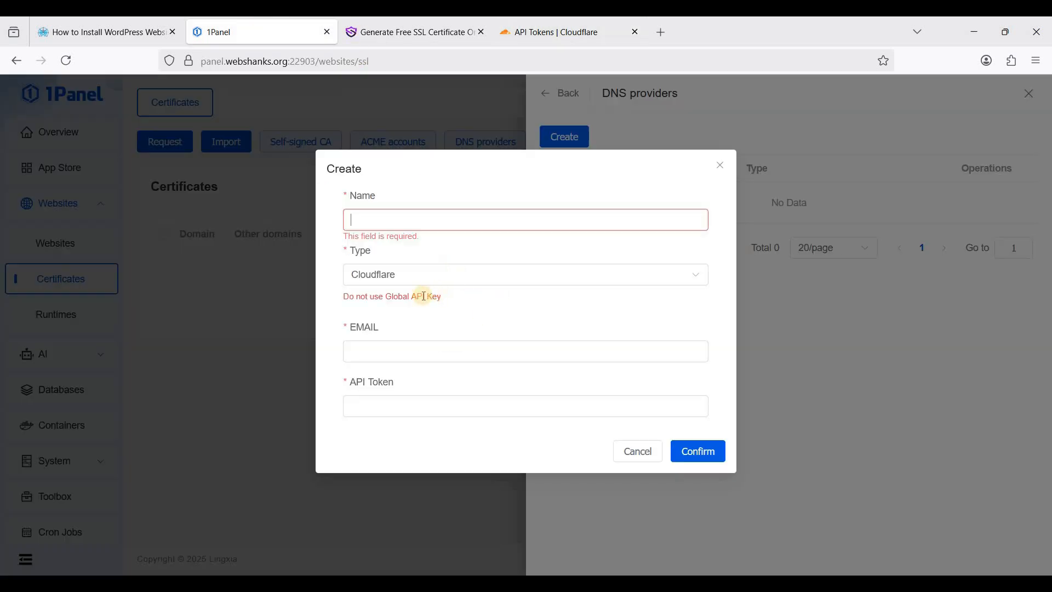
Save a DNS provider named Cloudflare with the pasted API token and the account e-mail
{"action": "left_click", "coordinate": [390, 405]}
{"action": "key", "text": "ctrl+v"}
{"action": "left_click", "coordinate": [410, 224]}
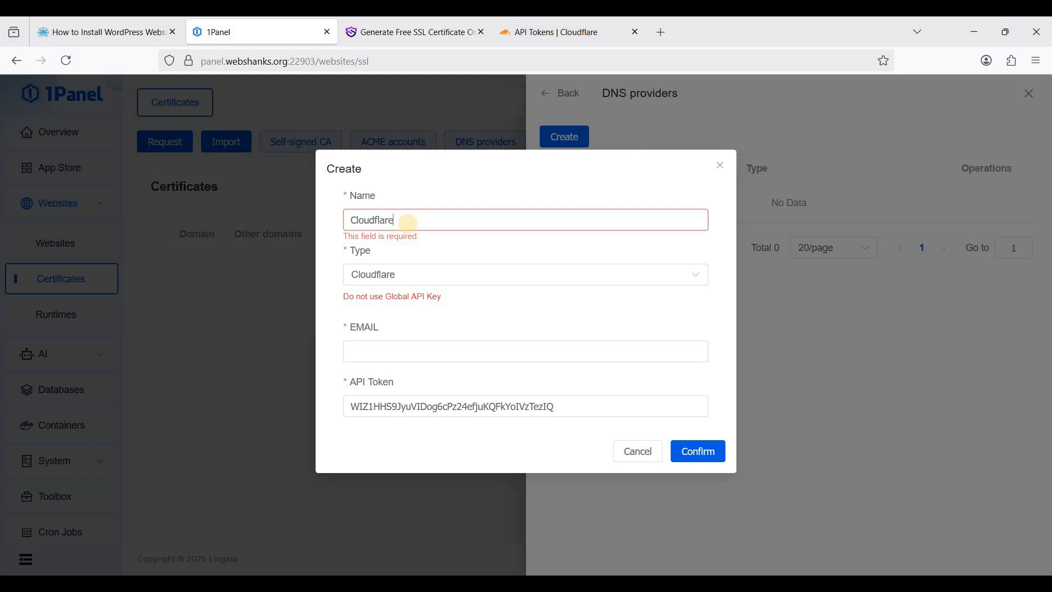
{"action": "left_click", "coordinate": [410, 351]}
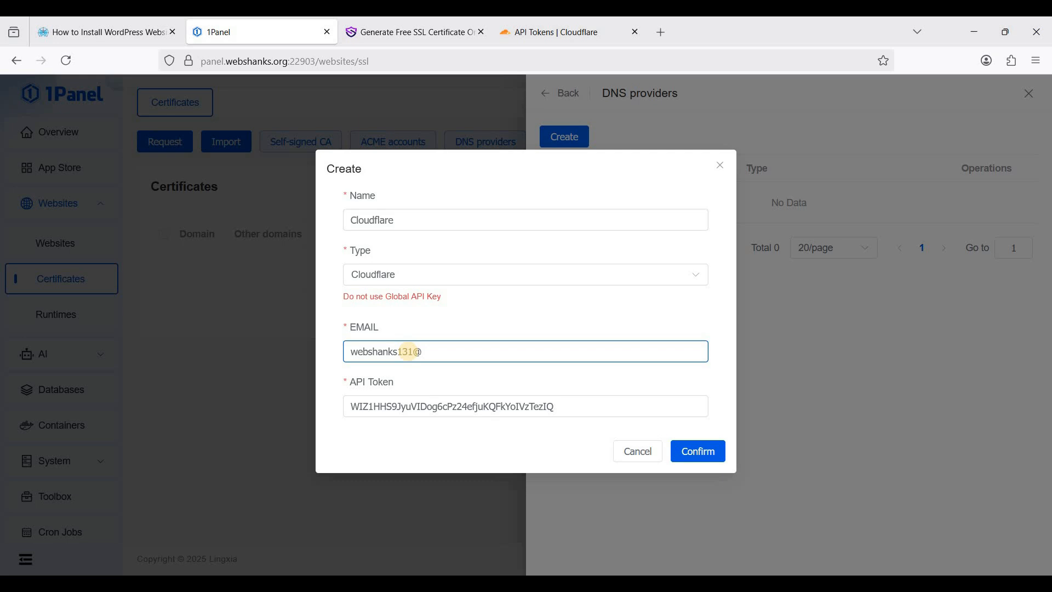
{"action": "left_click", "coordinate": [714, 459]}
{"action": "type", "text": ".com"}
{"action": "left_click", "coordinate": [679, 448]}
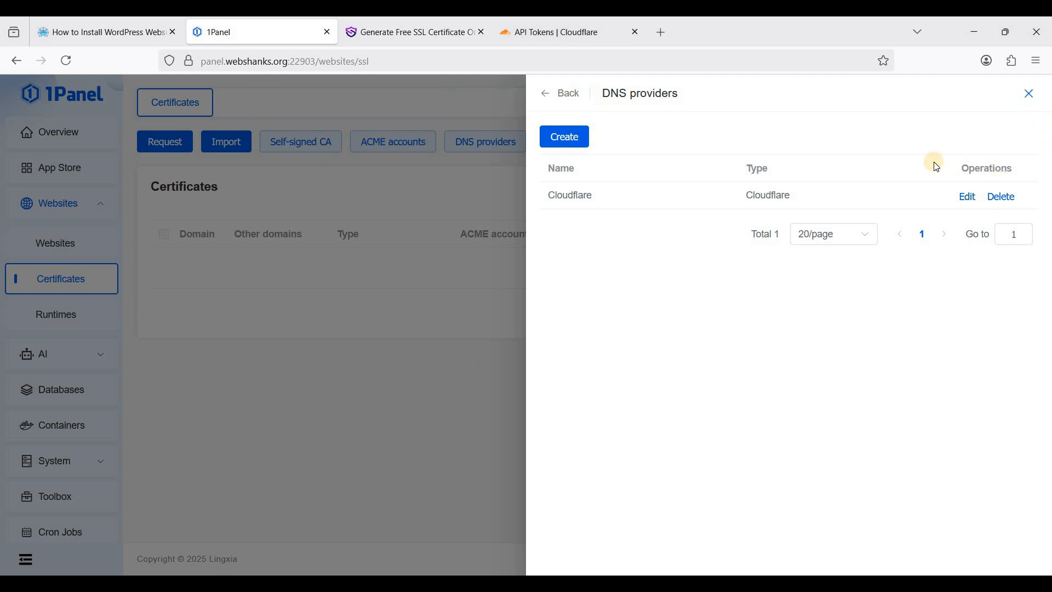
{"action": "left_click", "coordinate": [488, 298]}
Request a certificate for the webshanks.org website domain with an RSA 2048 key
{"action": "left_click", "coordinate": [174, 148]}
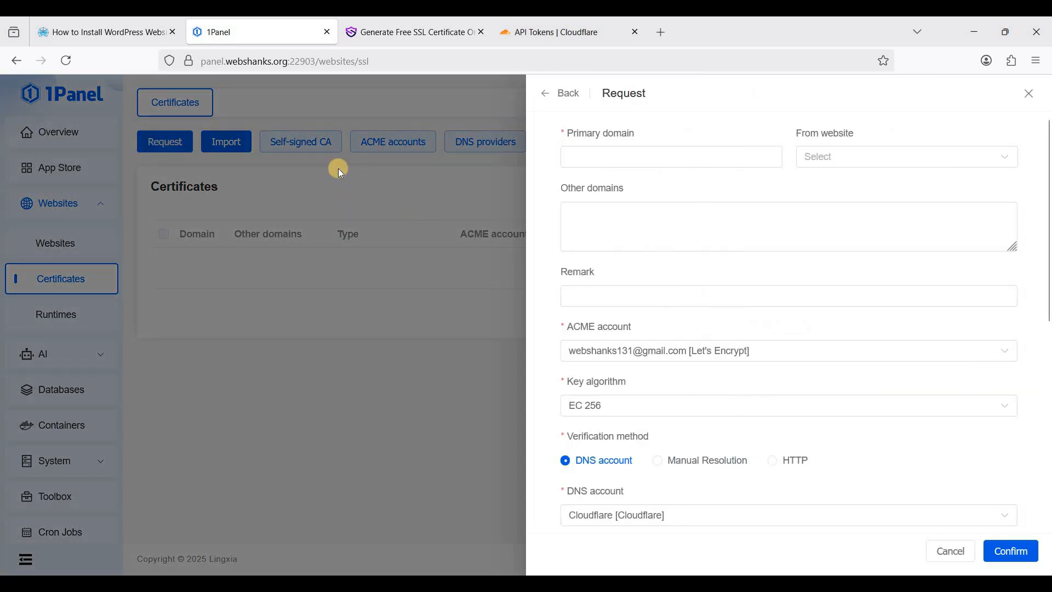
{"action": "left_click", "coordinate": [594, 160]}
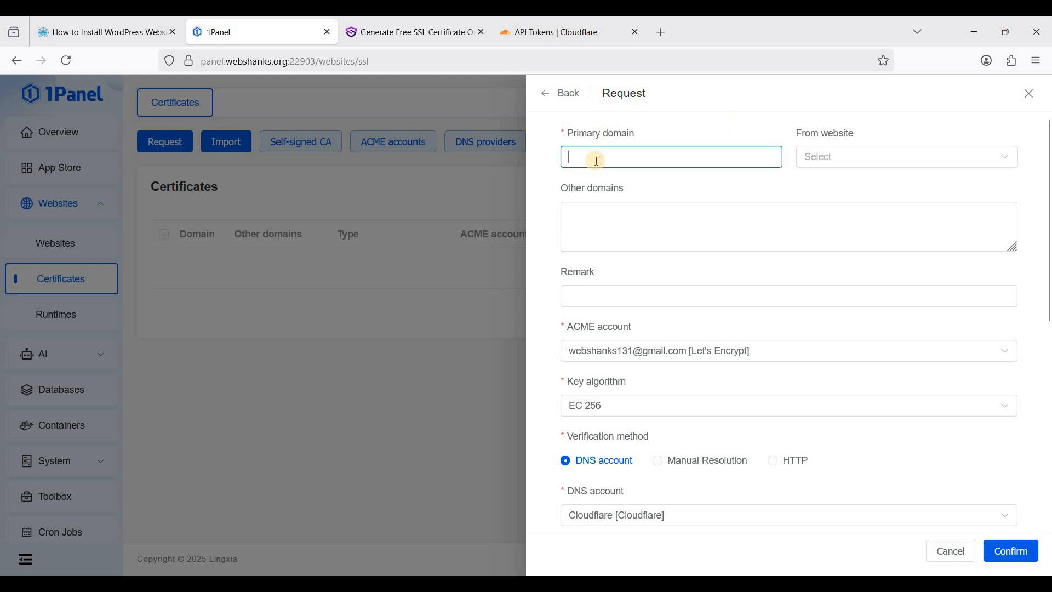
{"action": "left_click", "coordinate": [876, 165]}
{"action": "left_click", "coordinate": [840, 188]}
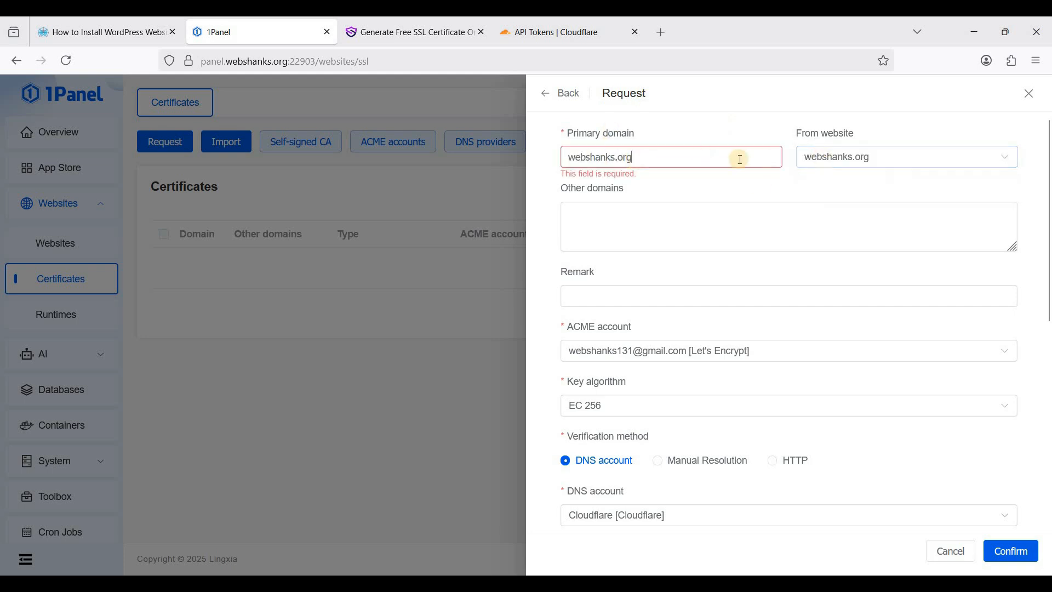
{"action": "left_click", "coordinate": [692, 219]}
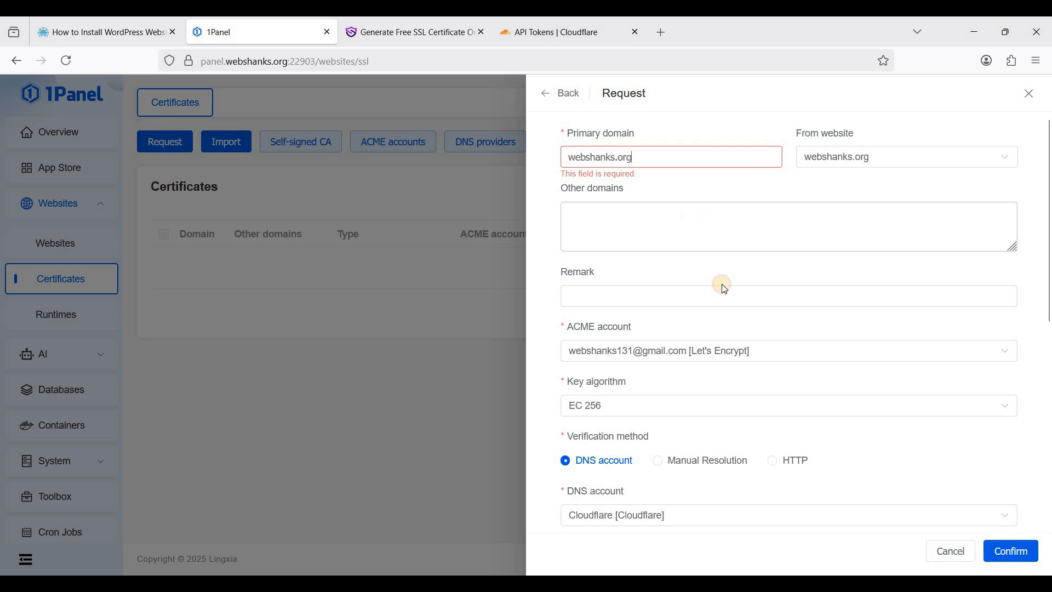
{"action": "scroll", "coordinate": [739, 286], "scroll_direction": "down", "scroll_amount": 2}
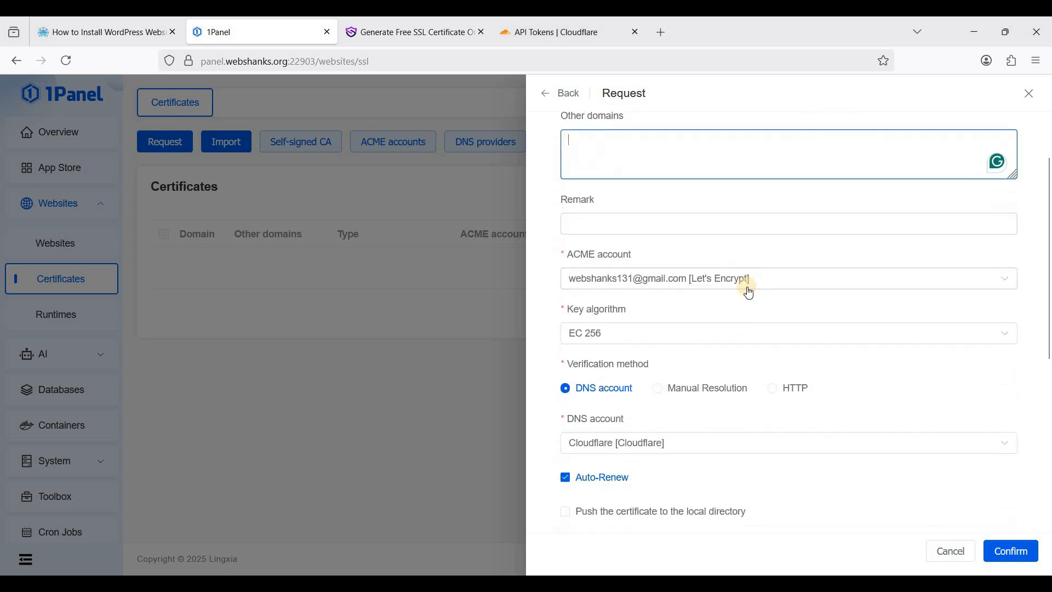
{"action": "left_click", "coordinate": [630, 336]}
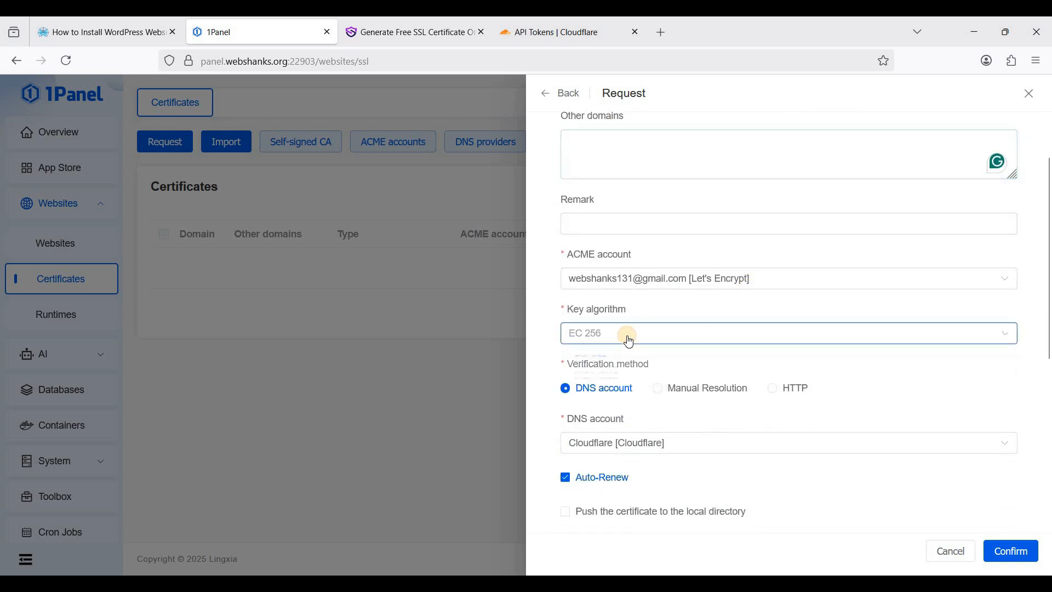
{"action": "left_click", "coordinate": [627, 412]}
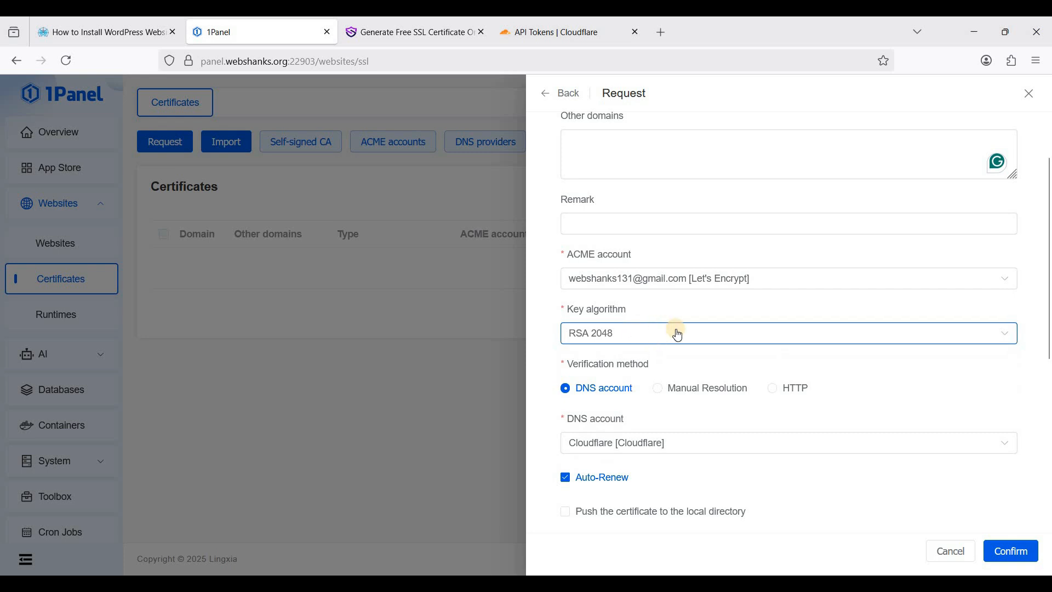
{"action": "scroll", "coordinate": [646, 356], "scroll_direction": "down", "scroll_amount": 2}
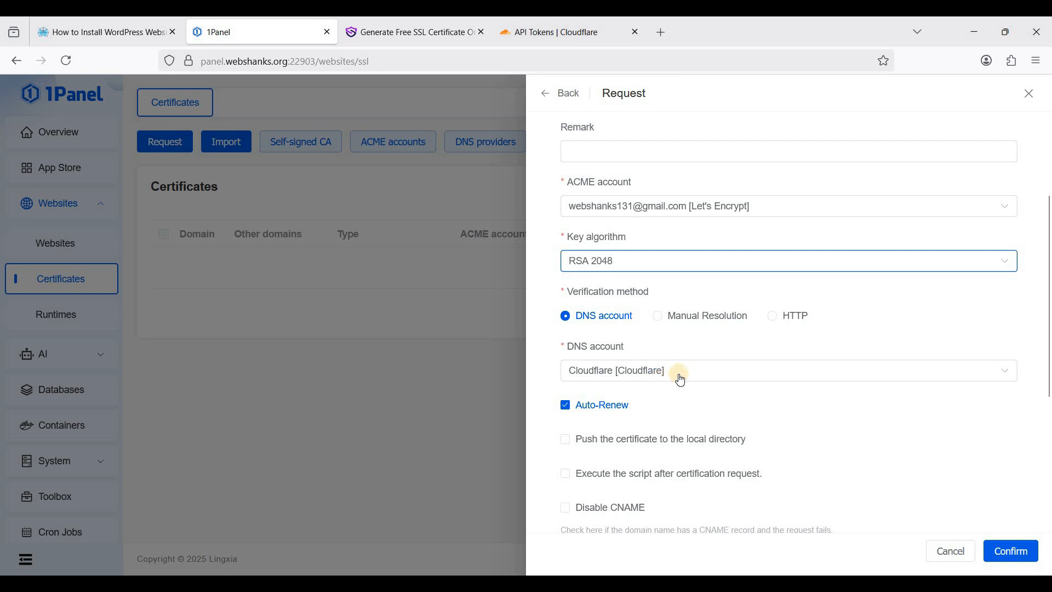
{"action": "scroll", "coordinate": [750, 366], "scroll_direction": "down", "scroll_amount": 5}
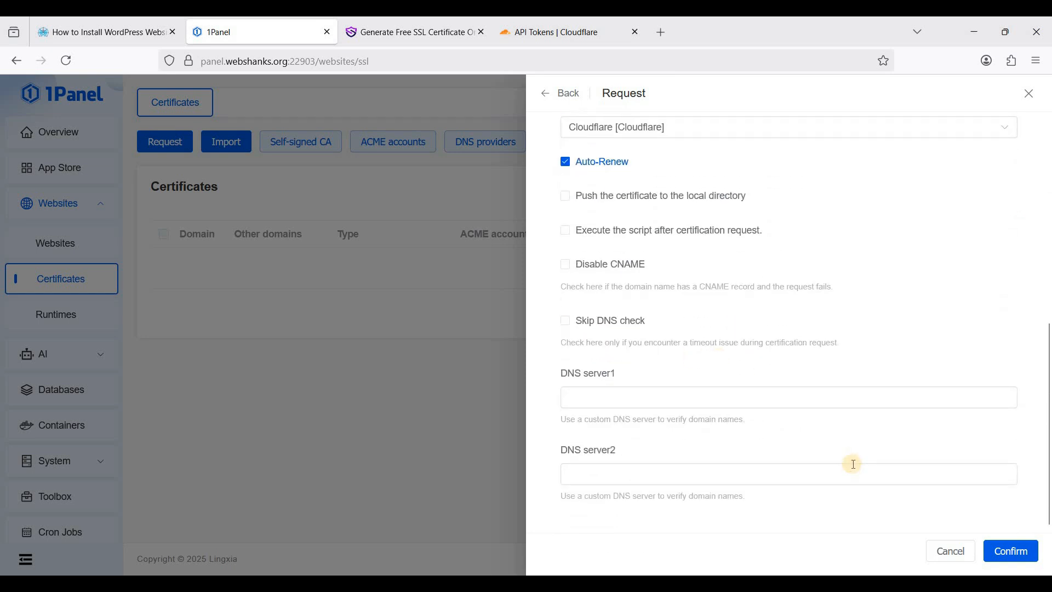
{"action": "scroll", "coordinate": [810, 447], "scroll_direction": "up", "scroll_amount": 3}
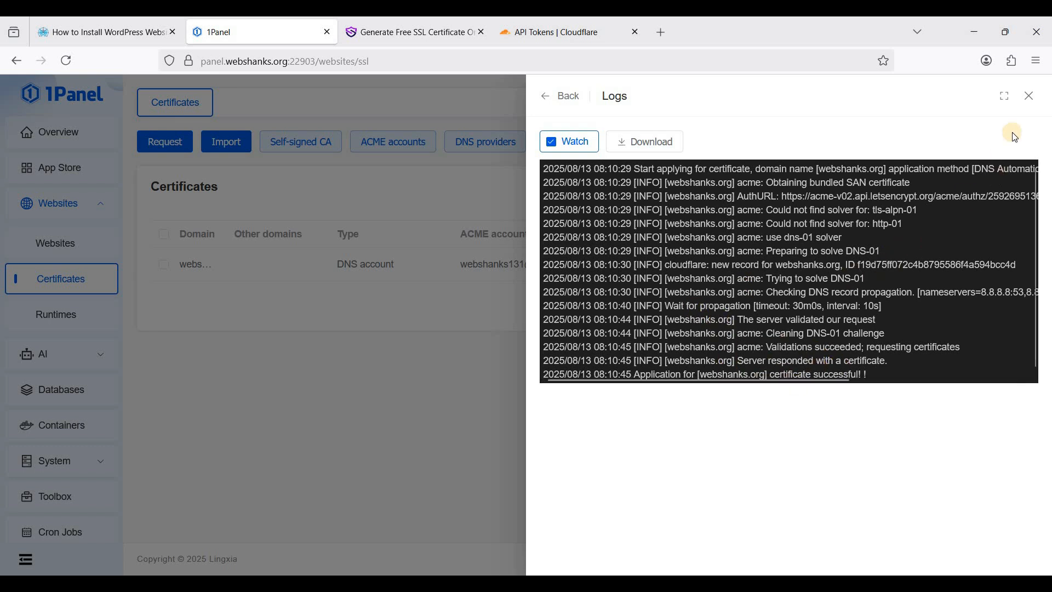
{"action": "left_click", "coordinate": [1029, 96]}
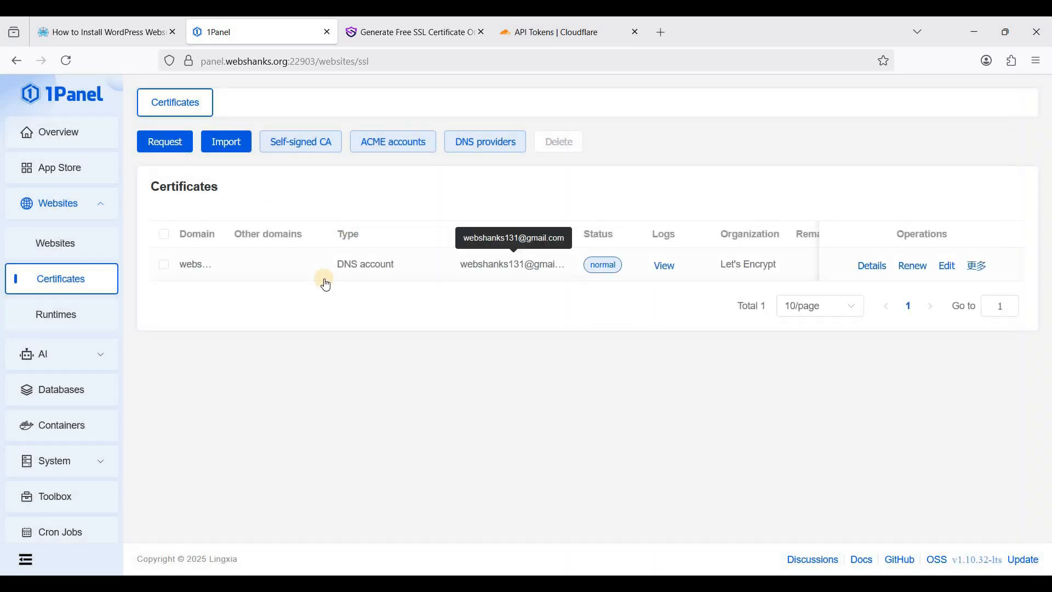
Open the webshanks.org website settings and switch HTTPS on
{"action": "left_click", "coordinate": [60, 243]}
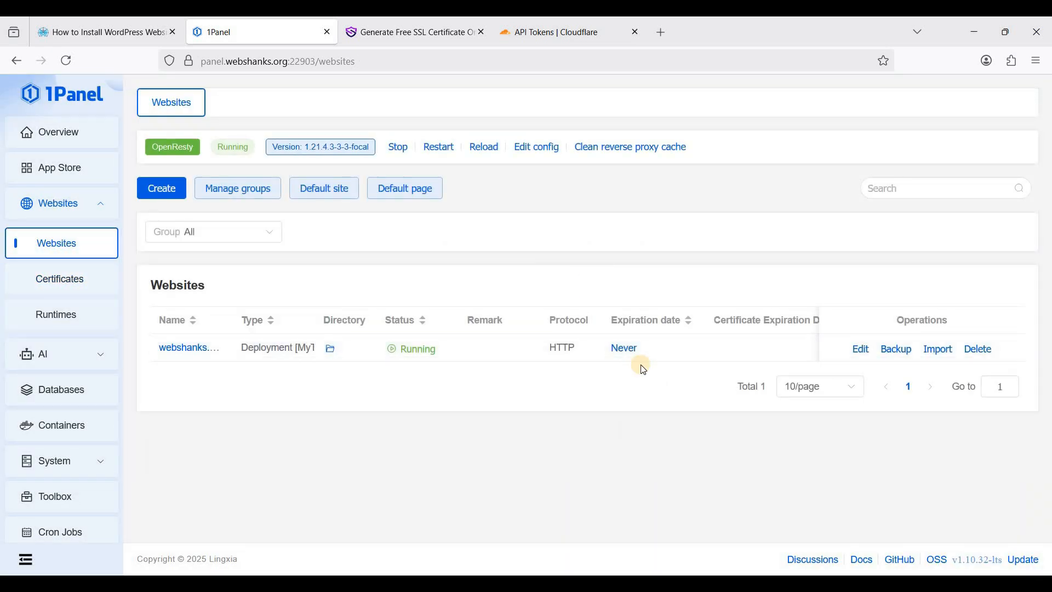
{"action": "left_click", "coordinate": [860, 349]}
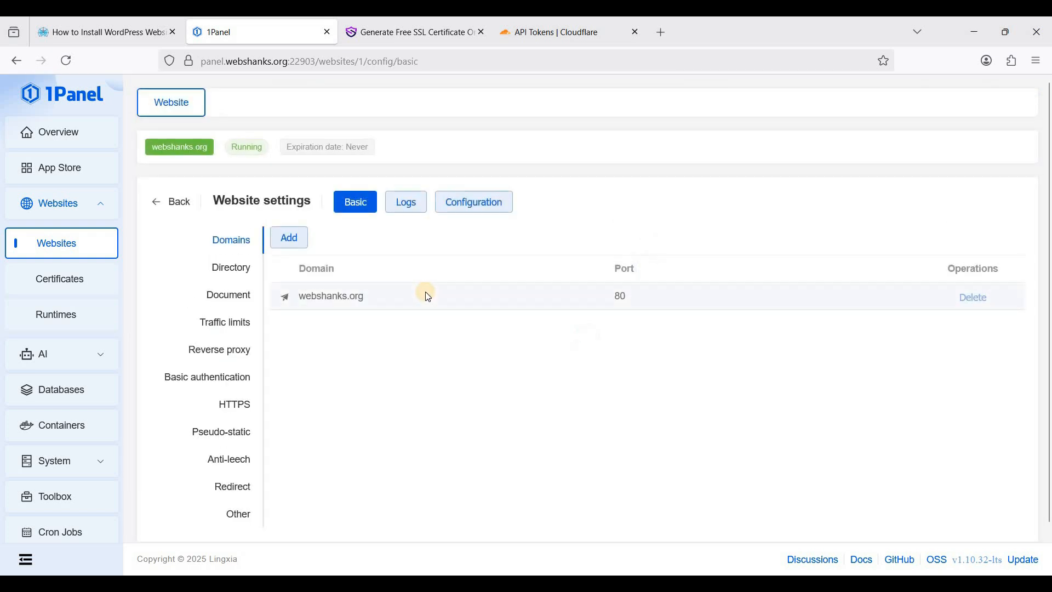
{"action": "left_click", "coordinate": [240, 409]}
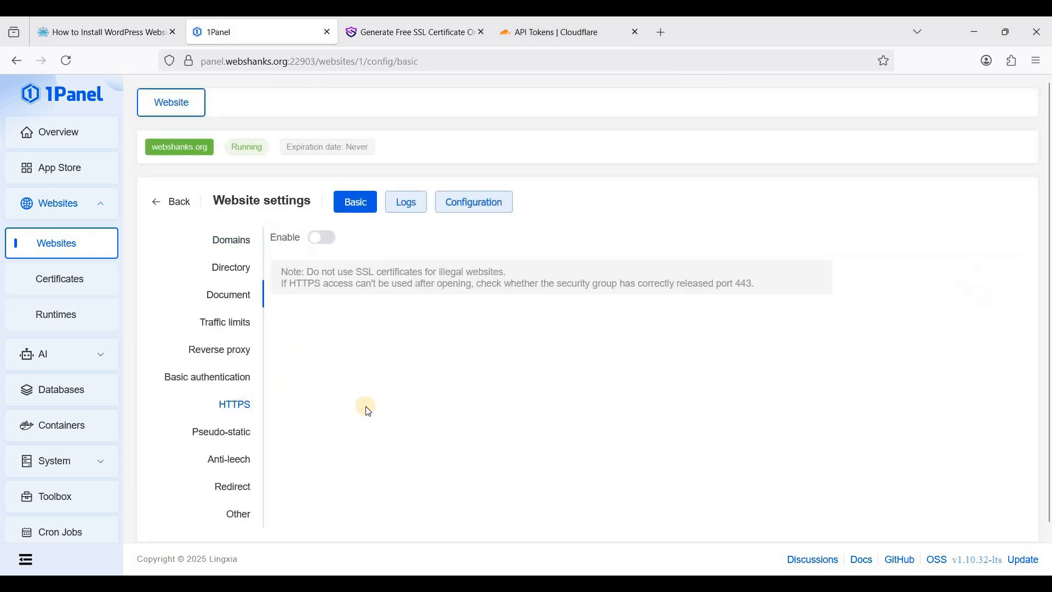
{"action": "left_click", "coordinate": [324, 239]}
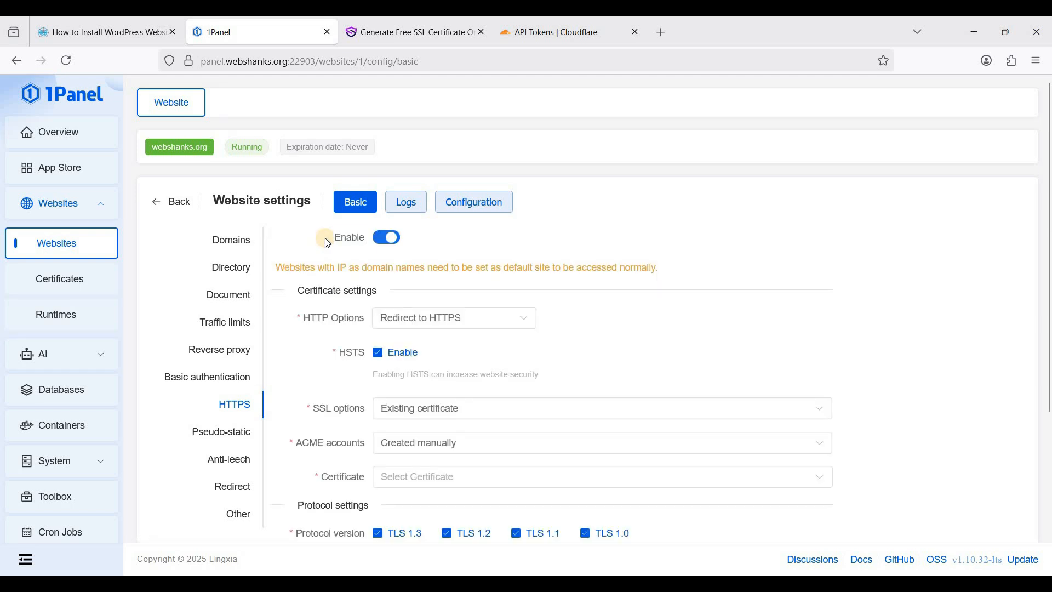
Select the Let's Encrypt ACME account so the webshanks.org certificate loads, and save
{"action": "scroll", "coordinate": [433, 260], "scroll_direction": "down", "scroll_amount": 2}
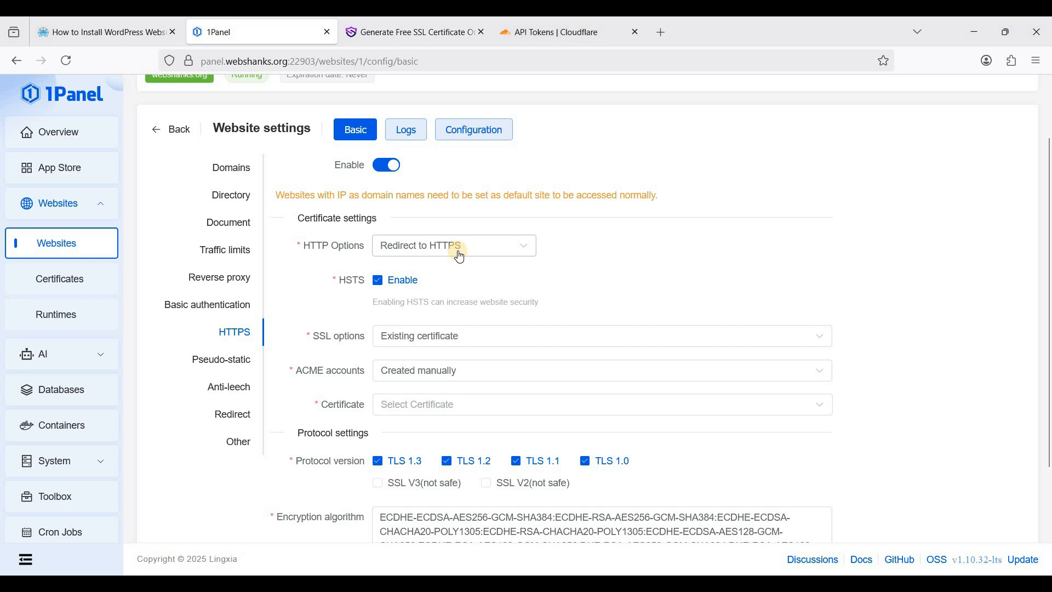
{"action": "left_click", "coordinate": [476, 337]}
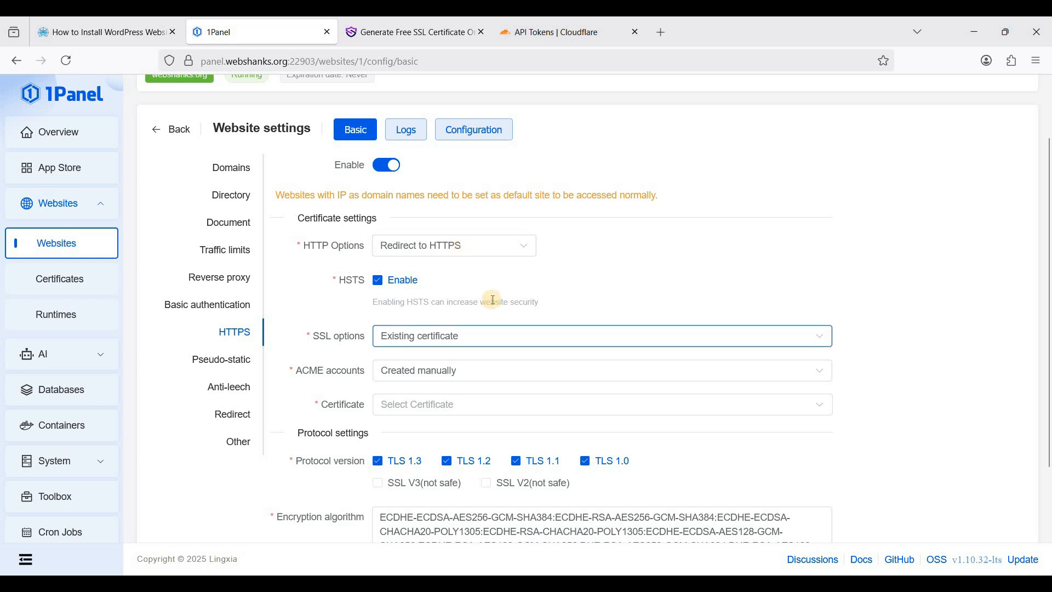
{"action": "left_click", "coordinate": [451, 367]}
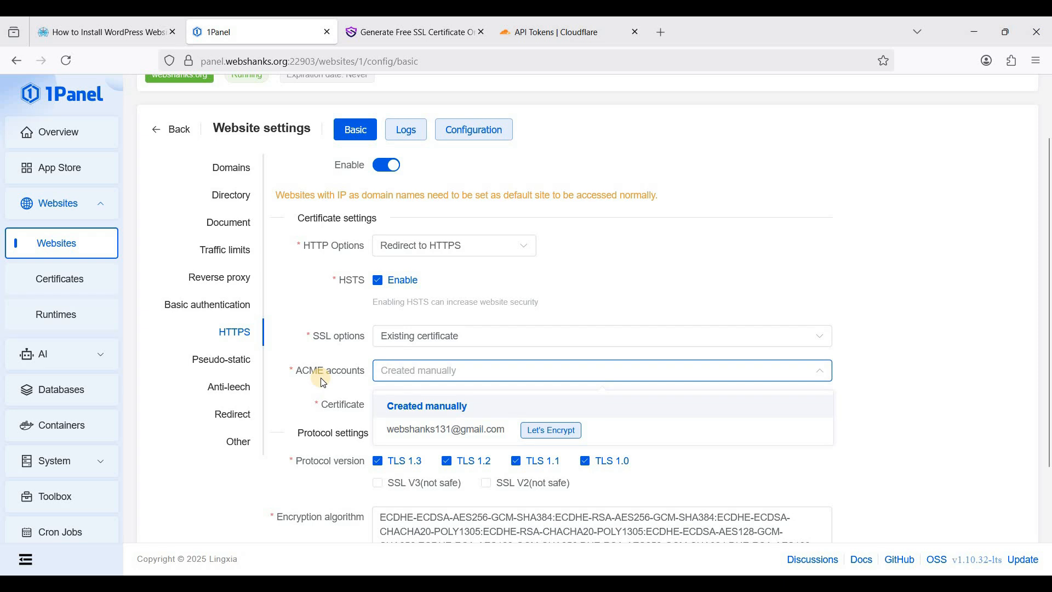
{"action": "left_click", "coordinate": [456, 432]}
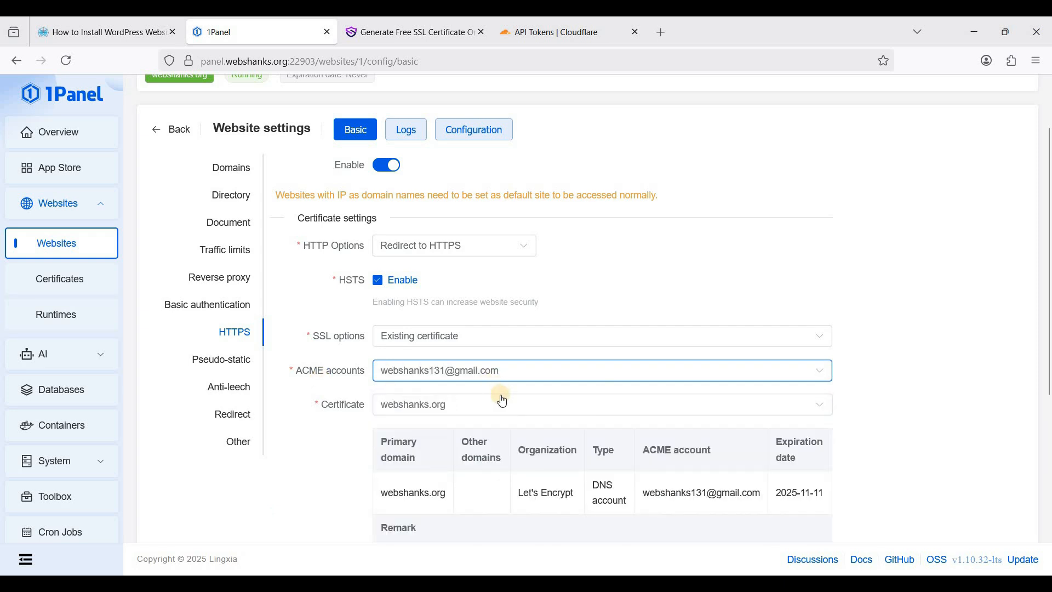
{"action": "scroll", "coordinate": [502, 400], "scroll_direction": "down", "scroll_amount": 1}
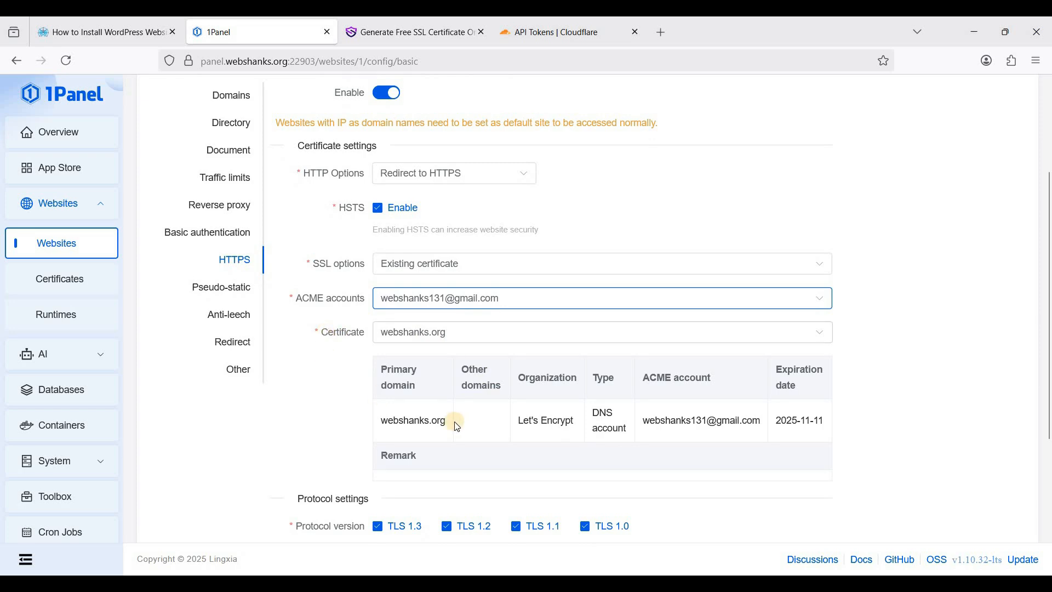
{"action": "scroll", "coordinate": [373, 378], "scroll_direction": "down", "scroll_amount": 1}
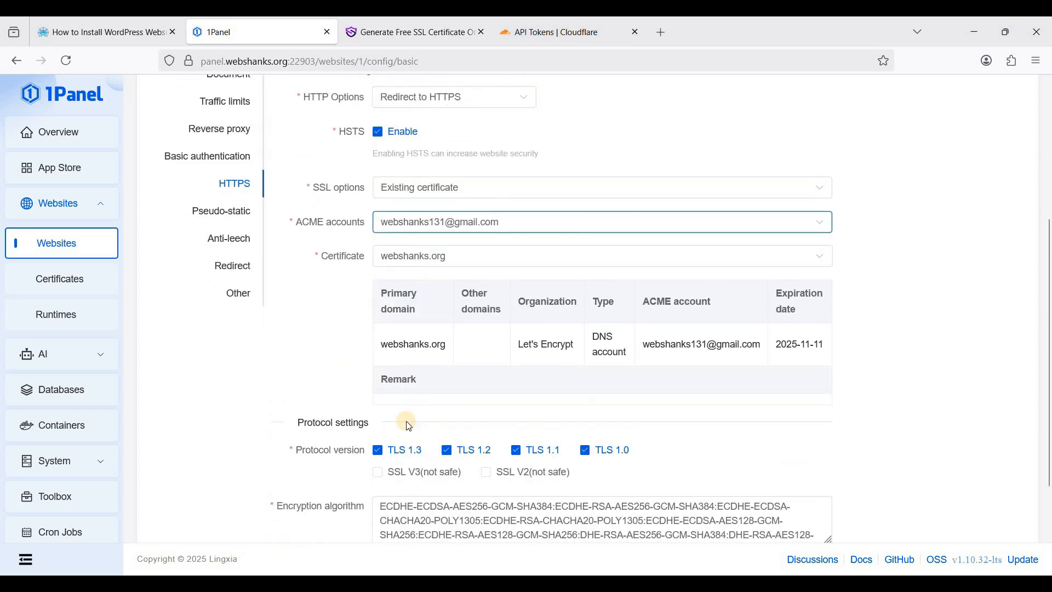
{"action": "scroll", "coordinate": [409, 426], "scroll_direction": "down", "scroll_amount": 1}
{"action": "left_click", "coordinate": [296, 493]}
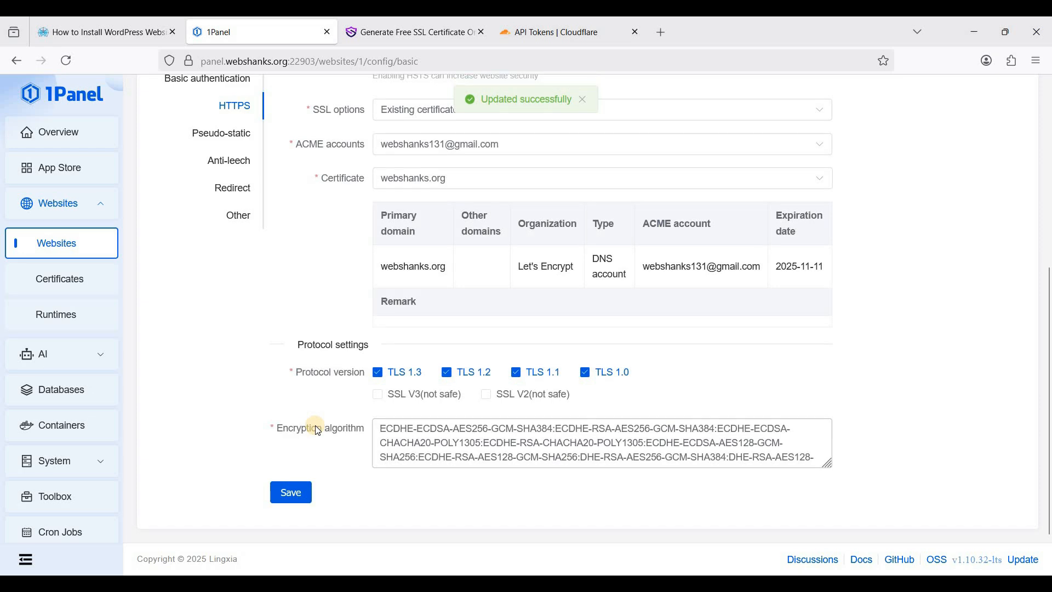
{"action": "scroll", "coordinate": [318, 430], "scroll_direction": "up", "scroll_amount": 4}
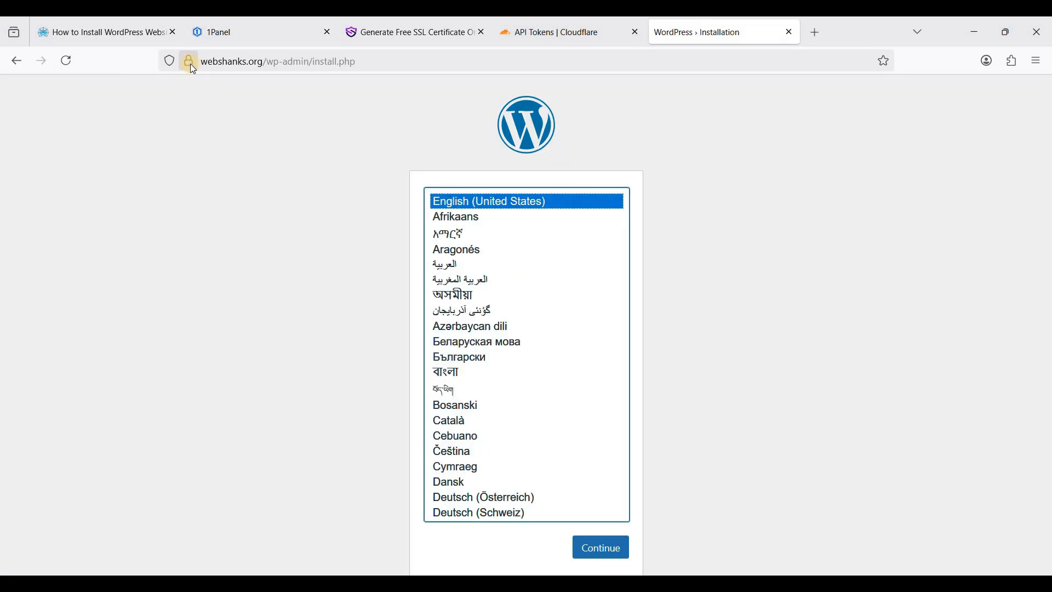
Keep English (United States) as the WordPress installation language
{"action": "scroll", "coordinate": [440, 262], "scroll_direction": "down", "scroll_amount": 1}
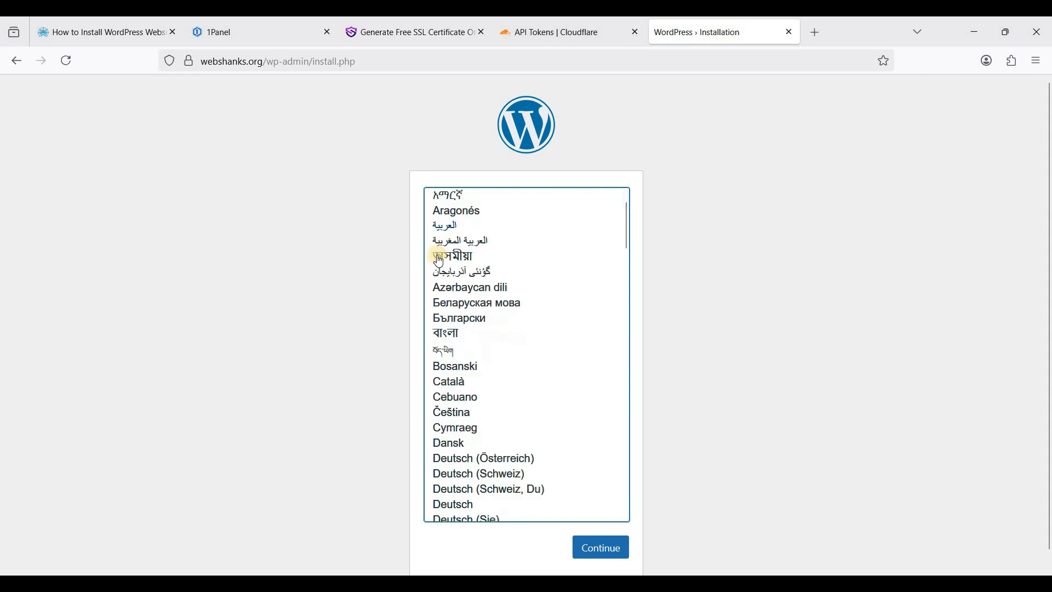
{"action": "scroll", "coordinate": [440, 262], "scroll_direction": "up", "scroll_amount": 2}
{"action": "left_click", "coordinate": [477, 189]}
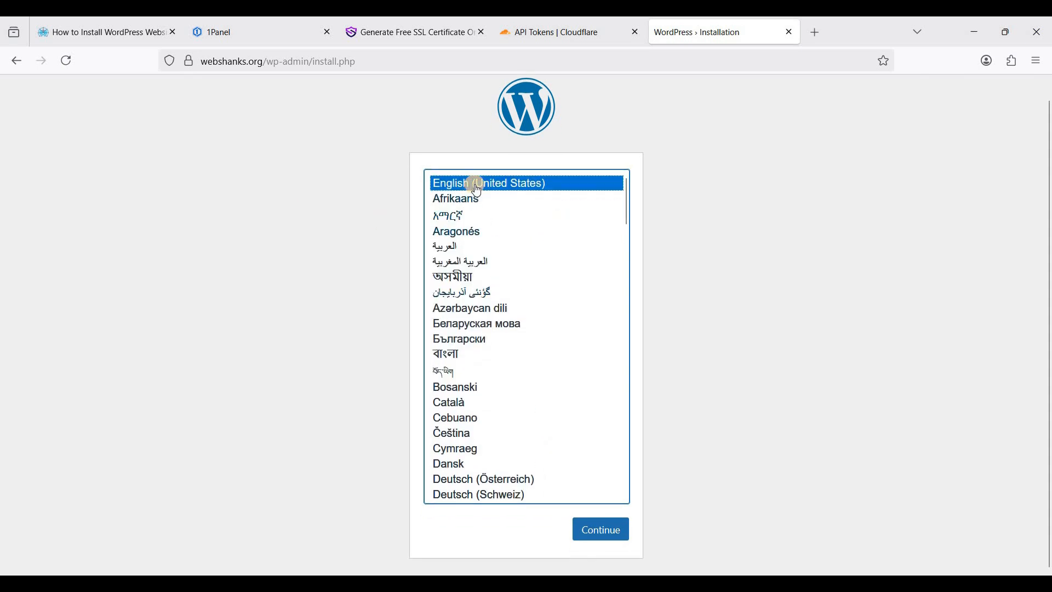
{"action": "left_click", "coordinate": [617, 529]}
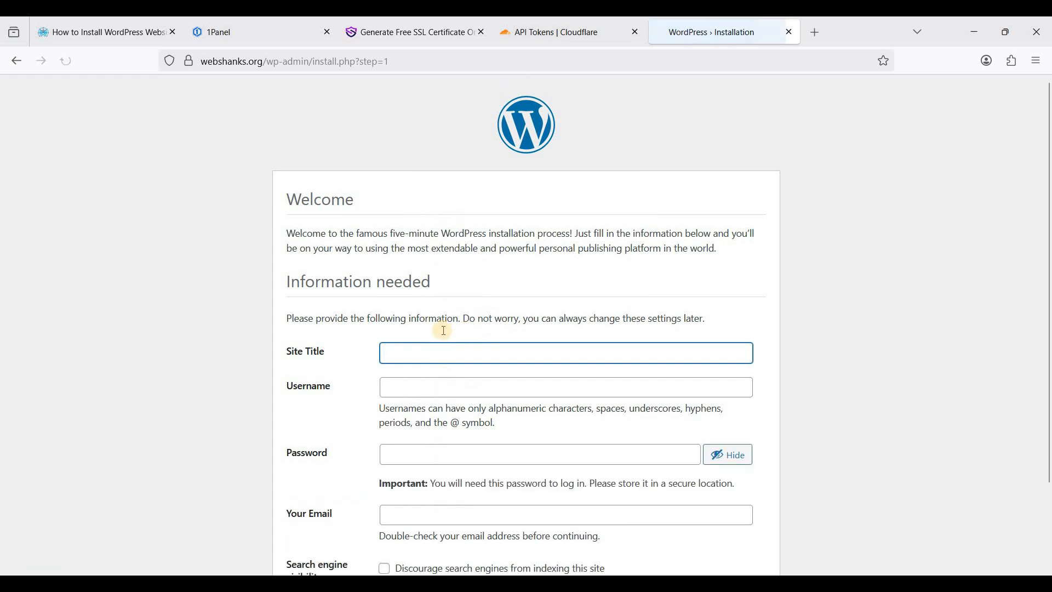
Enter site title 'My Tech Website' and the admin username, keeping the generated password
{"action": "scroll", "coordinate": [438, 306], "scroll_direction": "down", "scroll_amount": 2}
{"action": "type", "text": "My"}
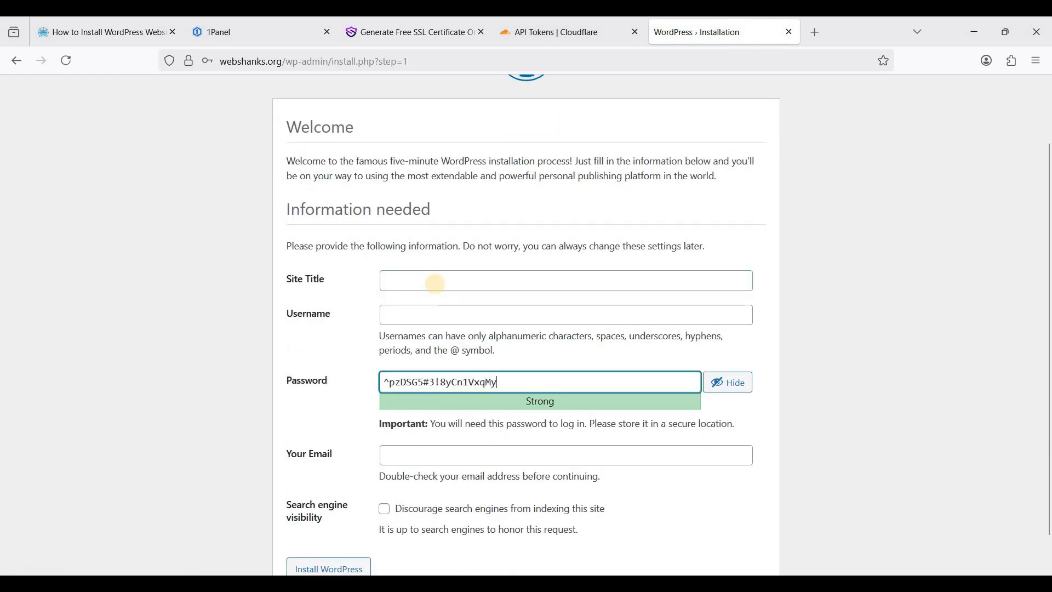
{"action": "left_click", "coordinate": [432, 273]}
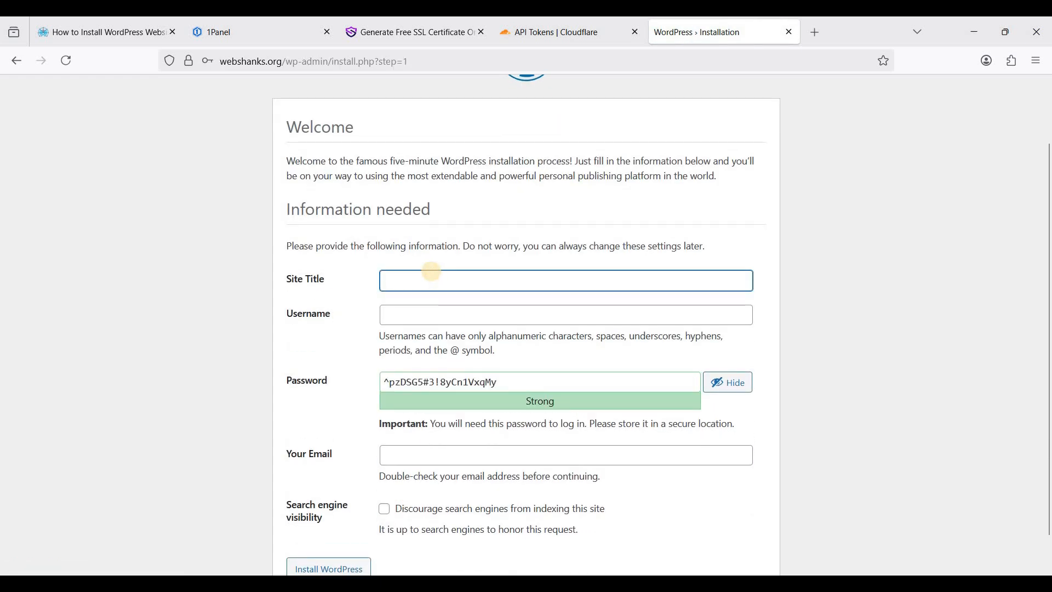
{"action": "type", "text": "My Tech Website"}
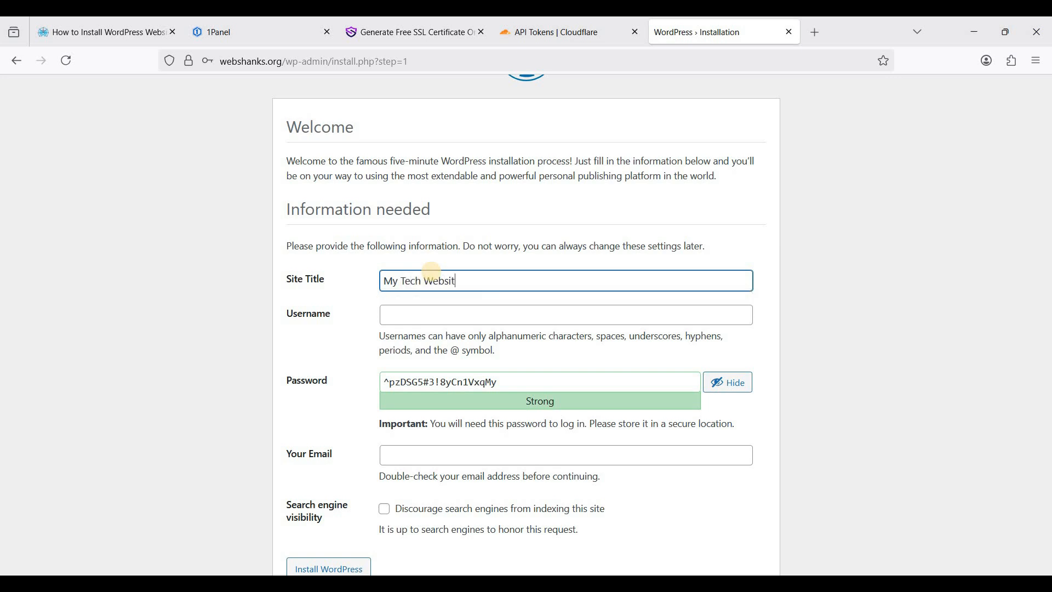
{"action": "left_click", "coordinate": [427, 308]}
{"action": "type", "text": "W"}
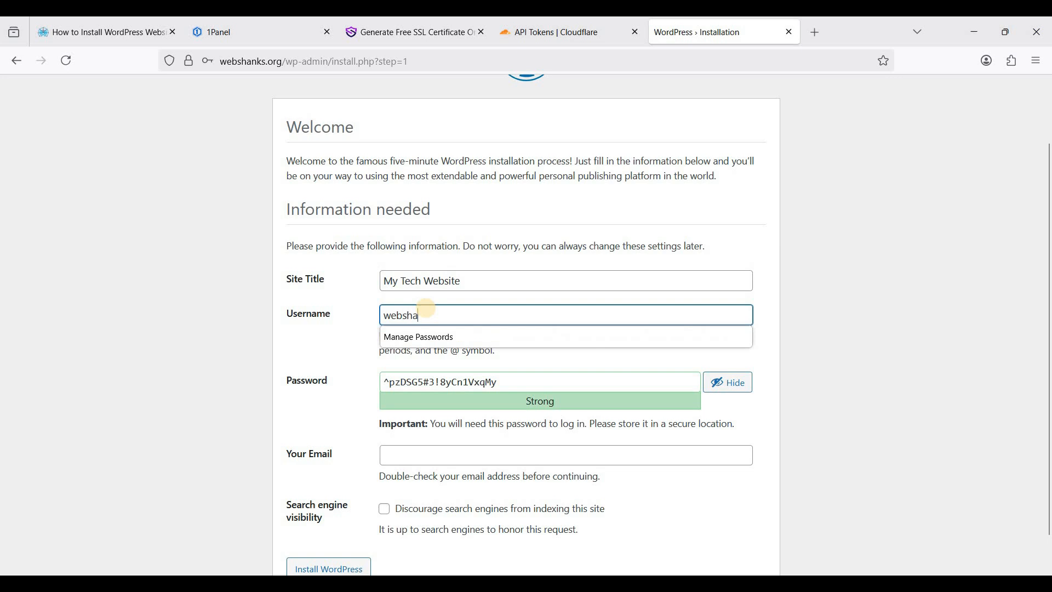
{"action": "type", "text": "ebshanks"}
{"action": "left_click", "coordinate": [295, 379]}
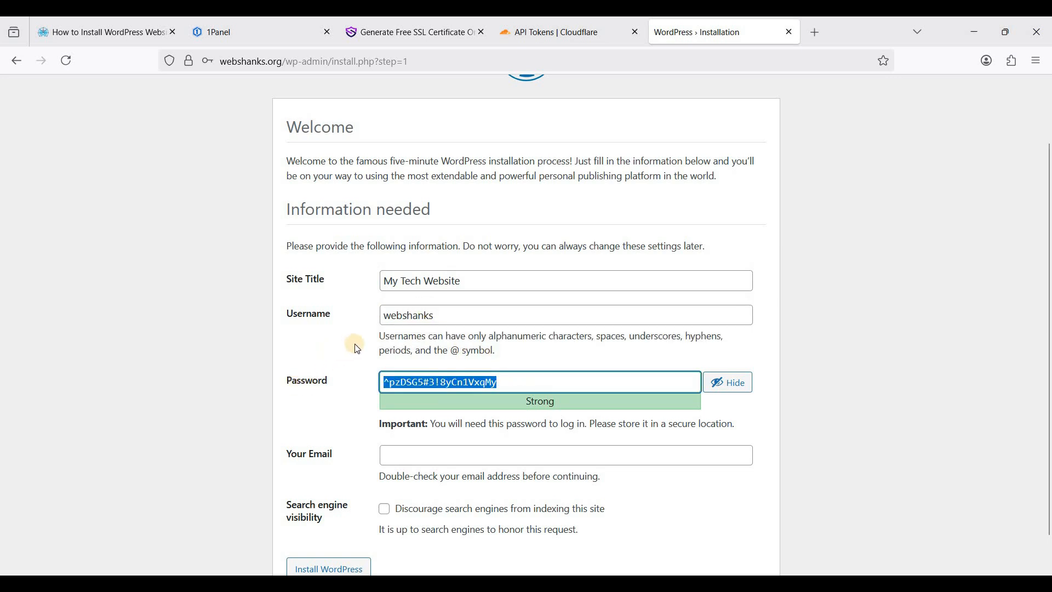
{"action": "scroll", "coordinate": [384, 378], "scroll_direction": "down", "scroll_amount": 1}
Fill in the admin e-mail address and submit the WordPress installation
{"action": "left_click", "coordinate": [423, 415]}
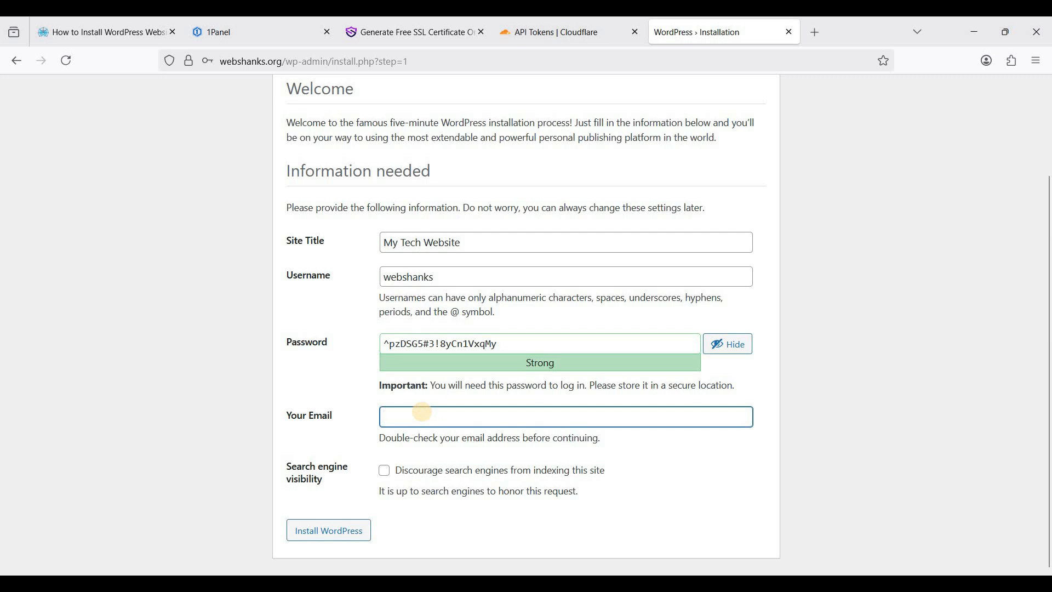
{"action": "type", "text": "webha"}
{"action": "key", "text": "BackSpace"}
{"action": "key", "text": "BackSpace"}
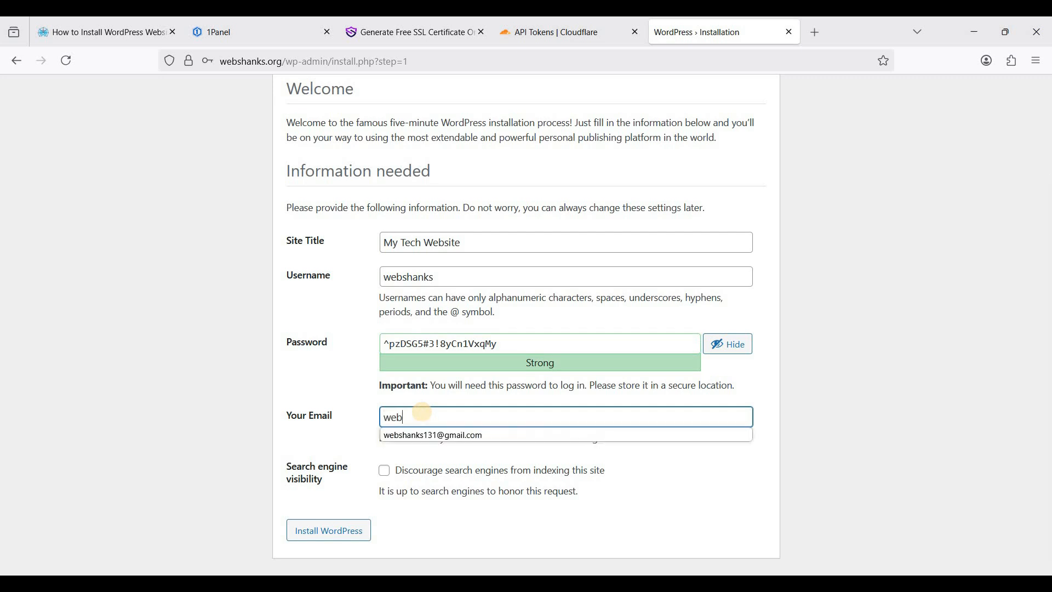
{"action": "type", "text": "sha"}
{"action": "key", "text": "Down"}
{"action": "key", "text": "Return"}
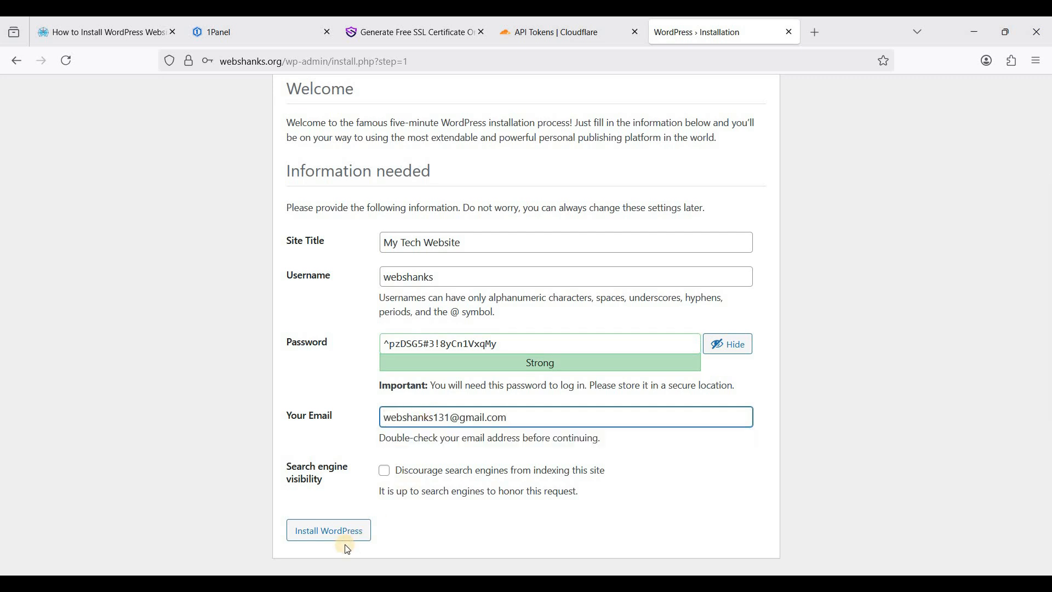
{"action": "left_click", "coordinate": [328, 535]}
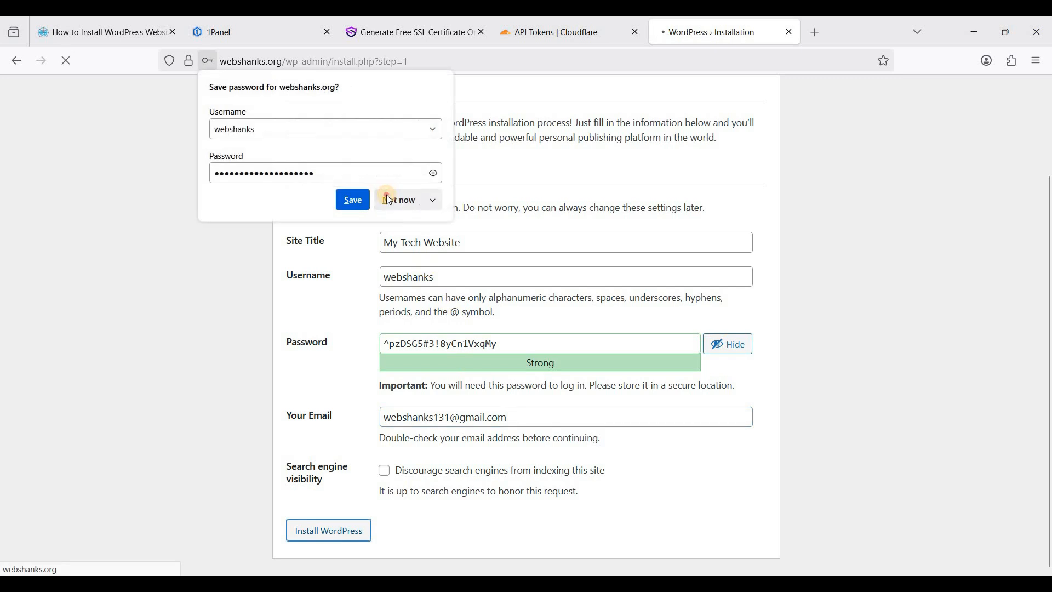
Log in with the admin username and pasted password, declining the browser's password saving
{"action": "left_click", "coordinate": [395, 199]}
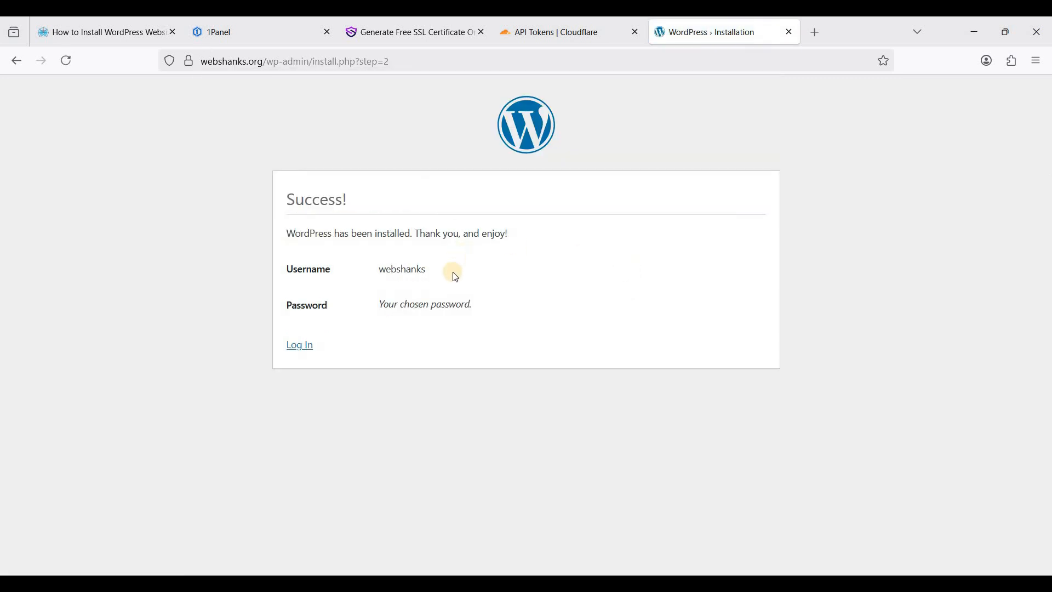
{"action": "left_click", "coordinate": [300, 346]}
{"action": "left_click", "coordinate": [478, 255]}
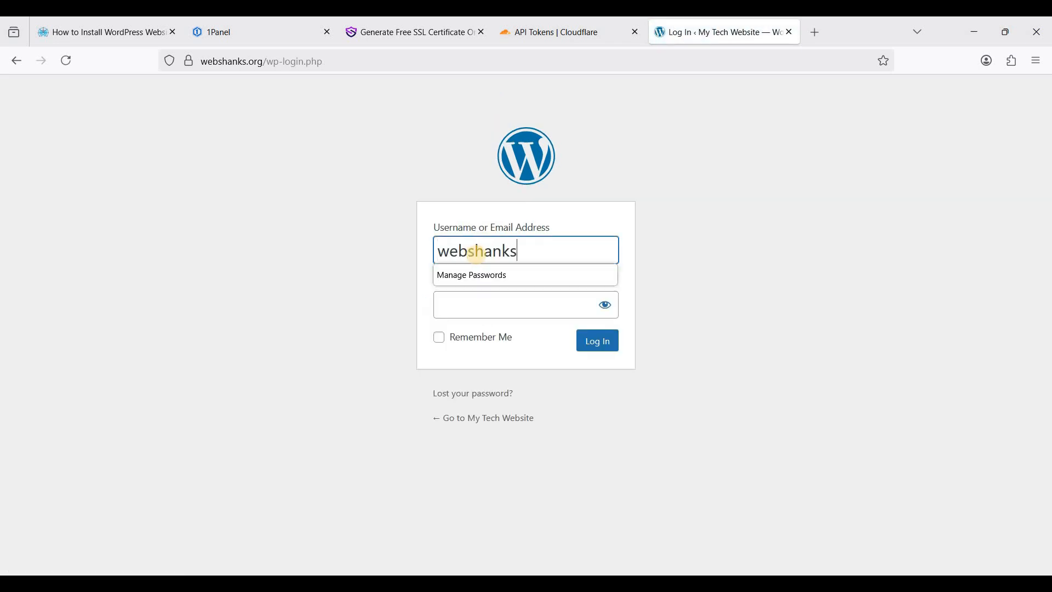
{"action": "key", "text": "Tab"}
{"action": "key", "text": "ctrl+v"}
{"action": "key", "text": "Return"}
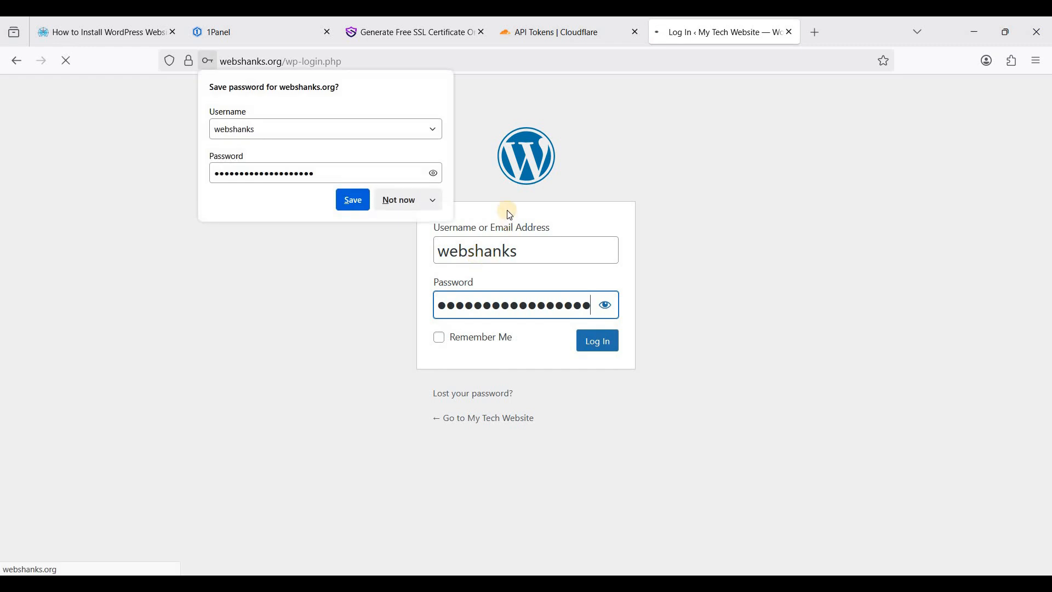
{"action": "left_click", "coordinate": [400, 200]}
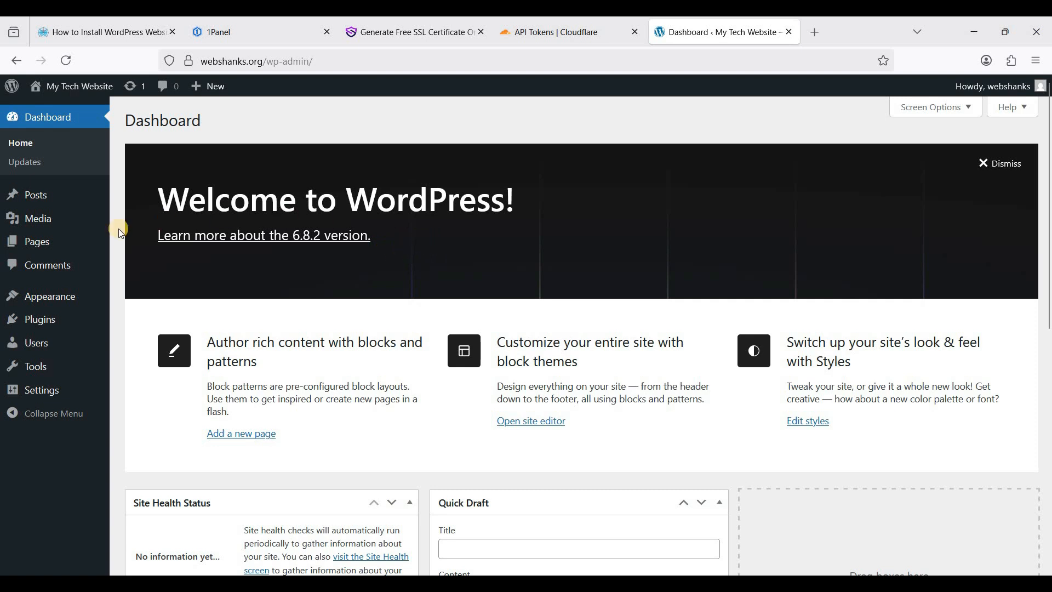
Find Kadence under Add Theme, install and activate it, and review its details
{"action": "left_click", "coordinate": [176, 296]}
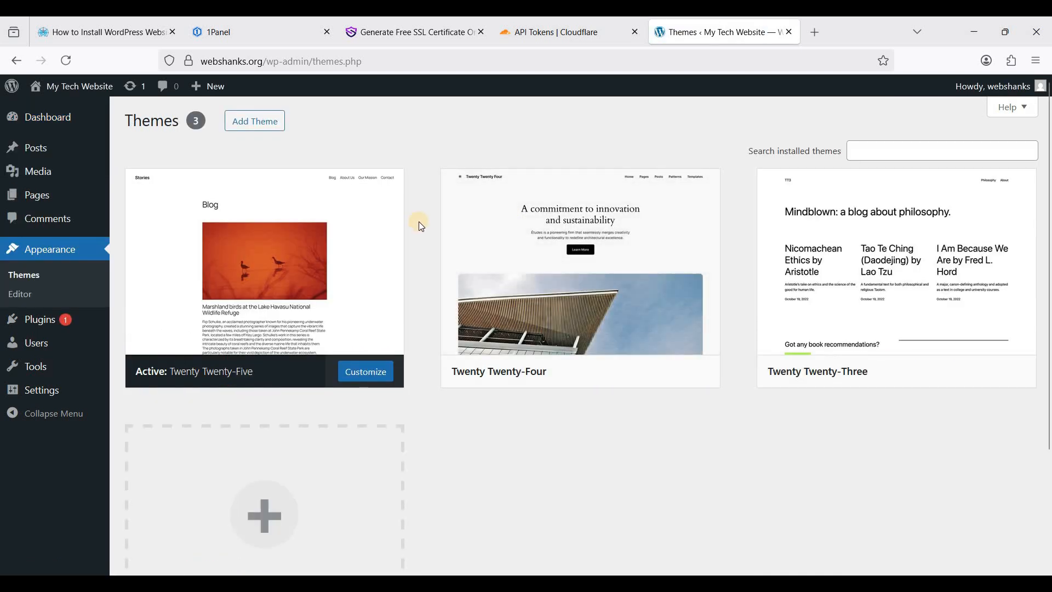
{"action": "mouse_move", "coordinate": [308, 230]}
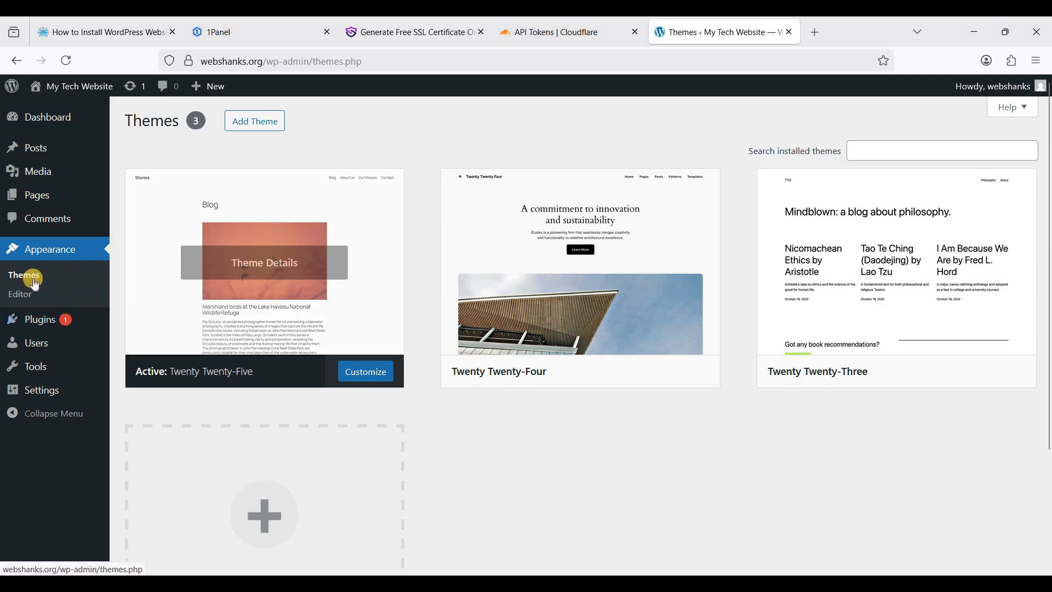
{"action": "left_click", "coordinate": [255, 121]}
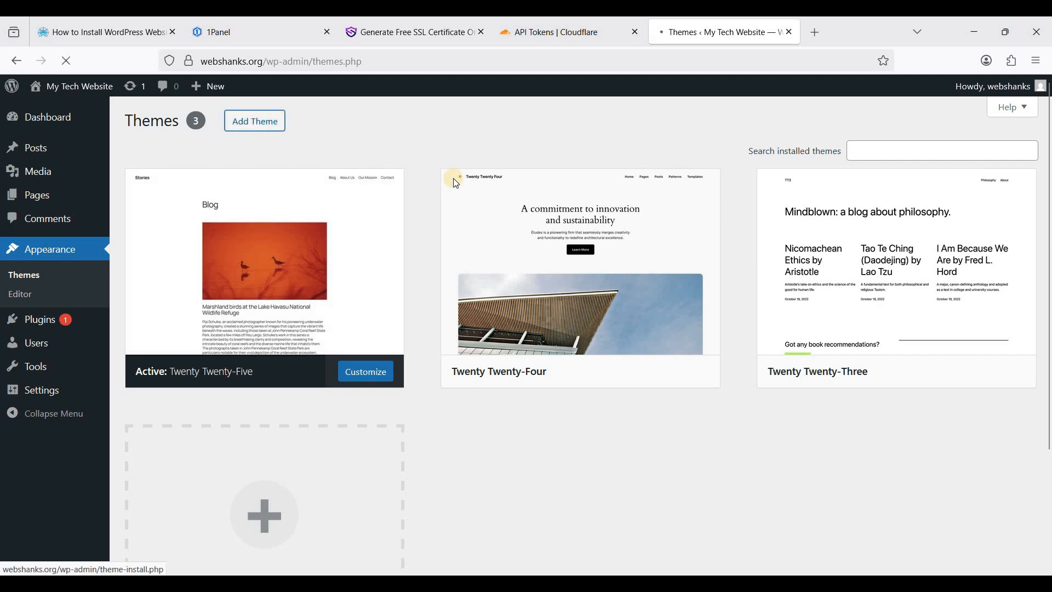
{"action": "left_click", "coordinate": [876, 162]}
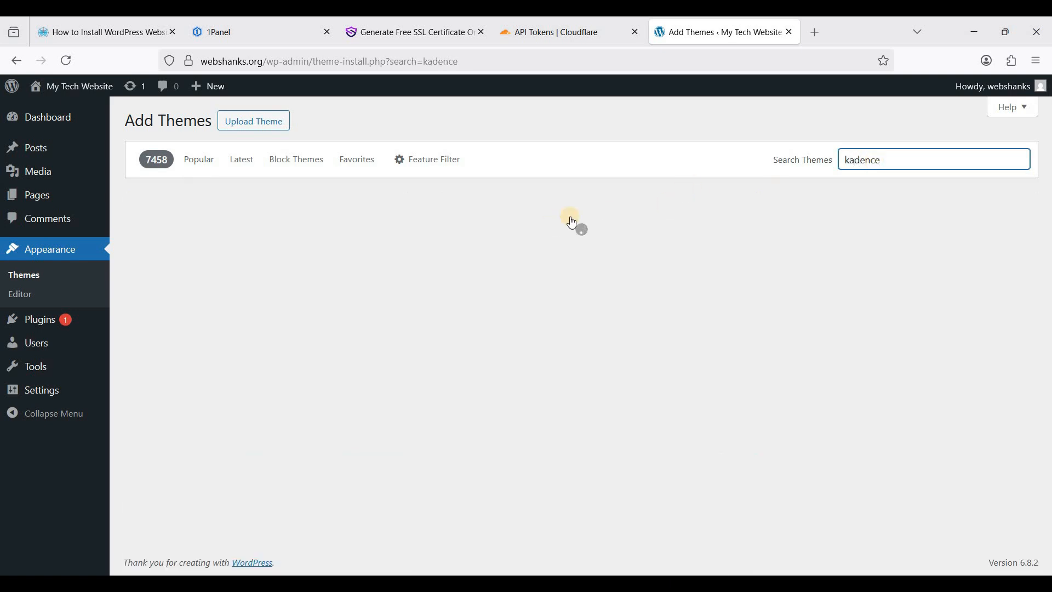
{"action": "left_click", "coordinate": [323, 398]}
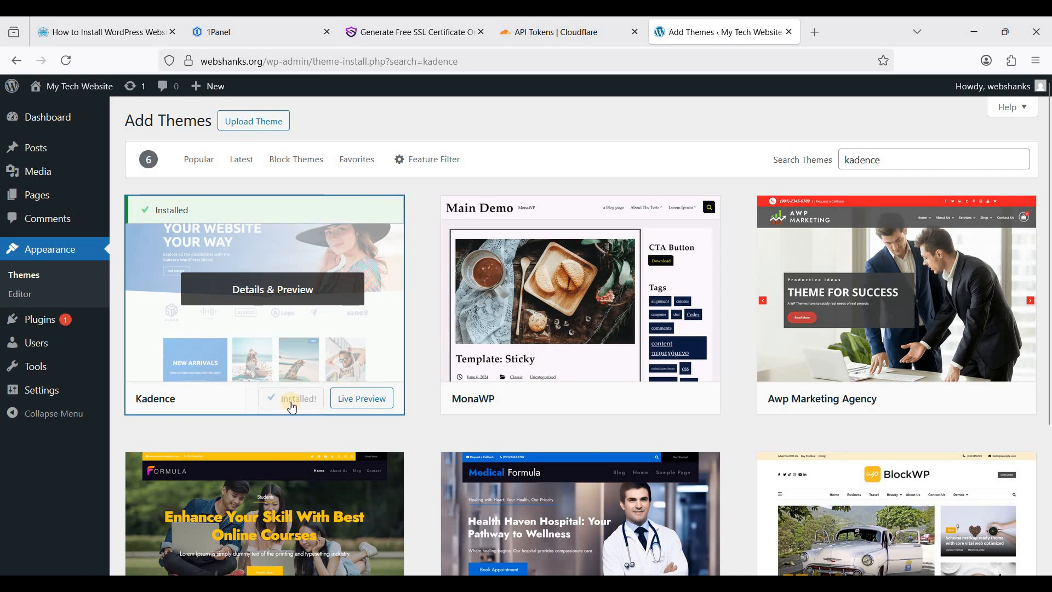
{"action": "left_click", "coordinate": [291, 398]}
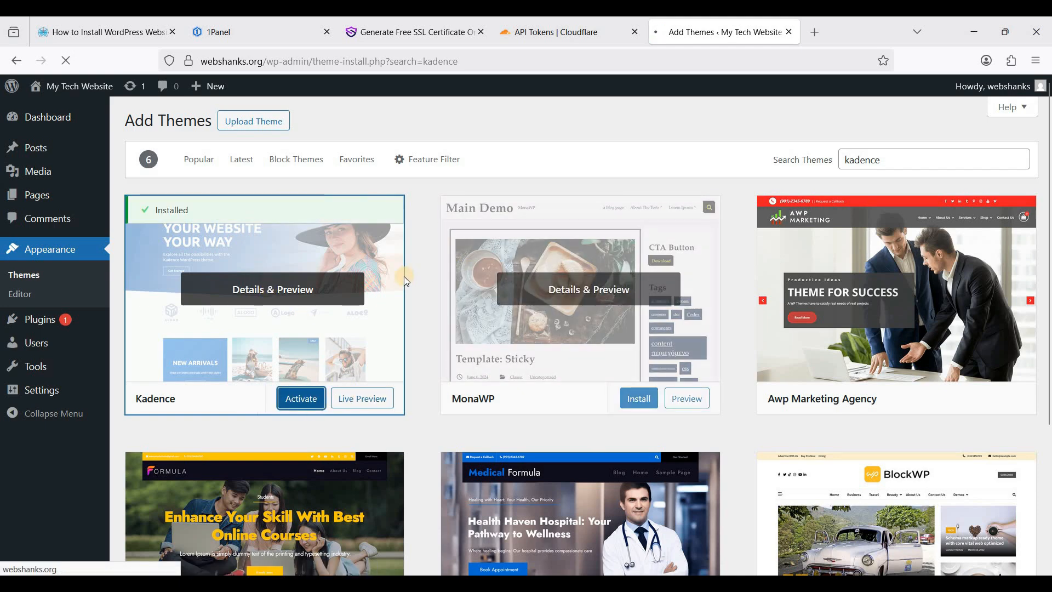
{"action": "scroll", "coordinate": [411, 288], "scroll_direction": "down", "scroll_amount": 2}
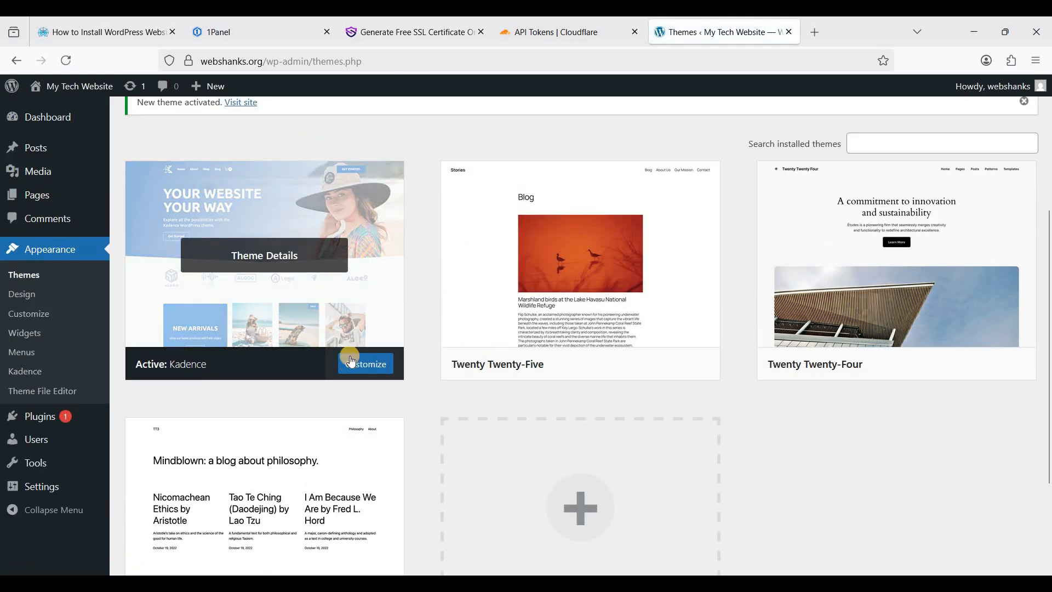
{"action": "left_click", "coordinate": [282, 251]}
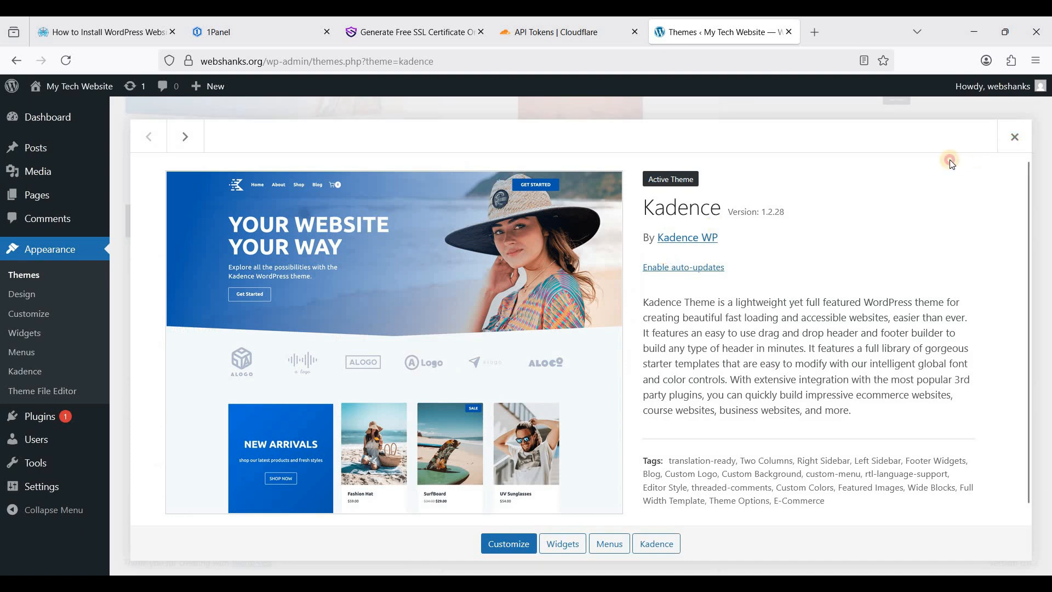
{"action": "left_click", "coordinate": [1015, 136]}
Install the Starter Templates add-on and browse free-only Pre-Designed templates
{"action": "left_click", "coordinate": [282, 257]}
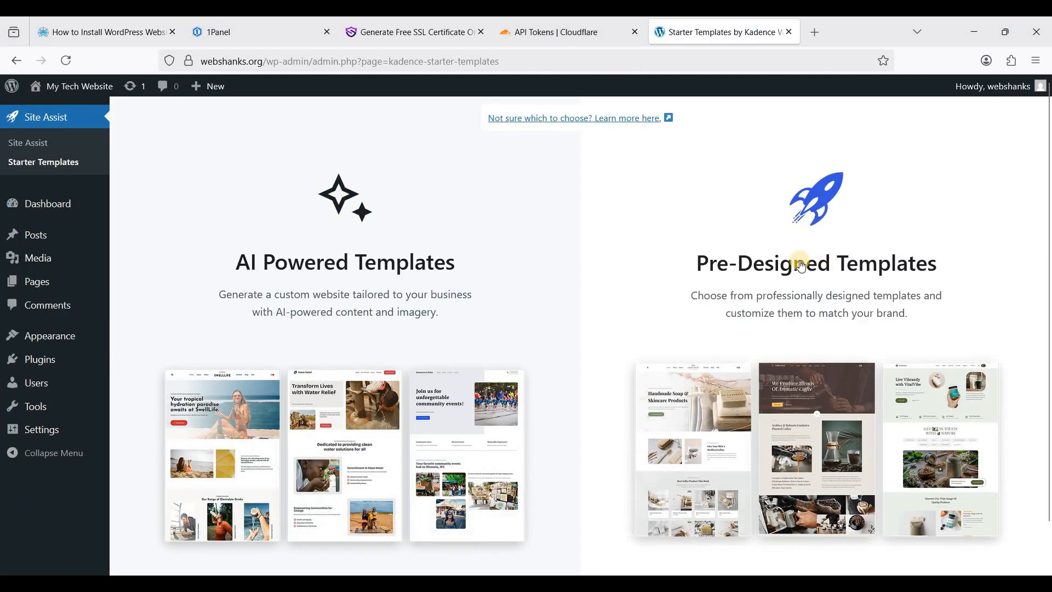
{"action": "left_click", "coordinate": [804, 262]}
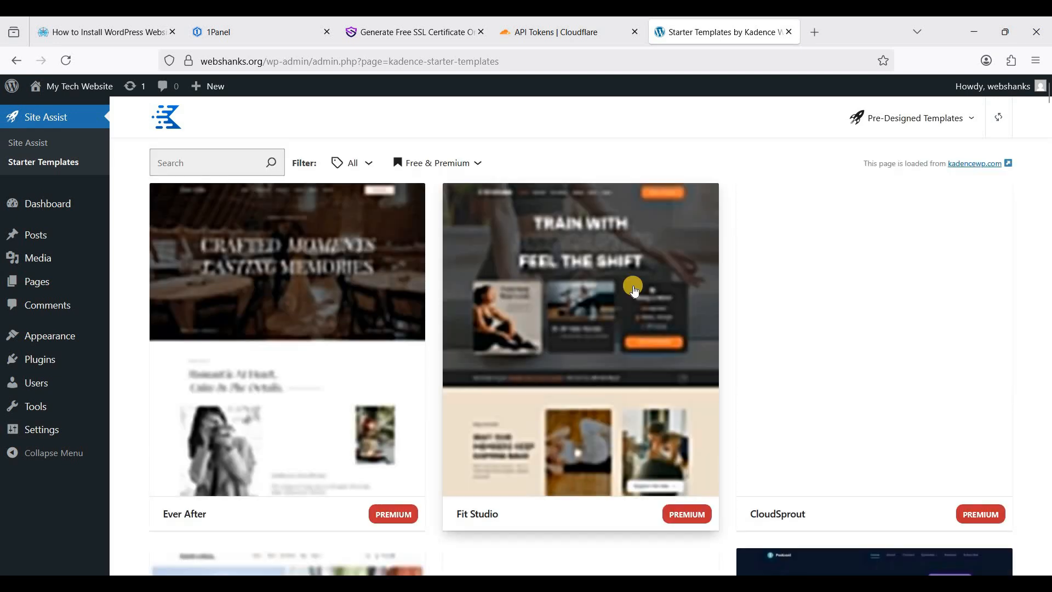
{"action": "left_click", "coordinate": [436, 163]}
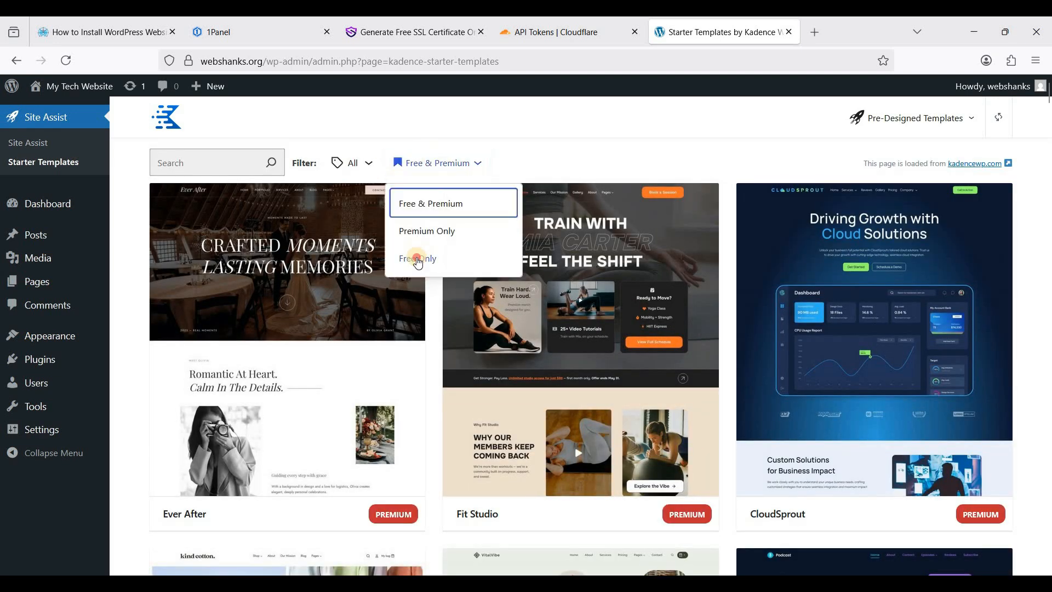
{"action": "left_click", "coordinate": [419, 258]}
Pick the Design Course template, keeping default style and full-site content
{"action": "scroll", "coordinate": [661, 277], "scroll_direction": "down", "scroll_amount": 10}
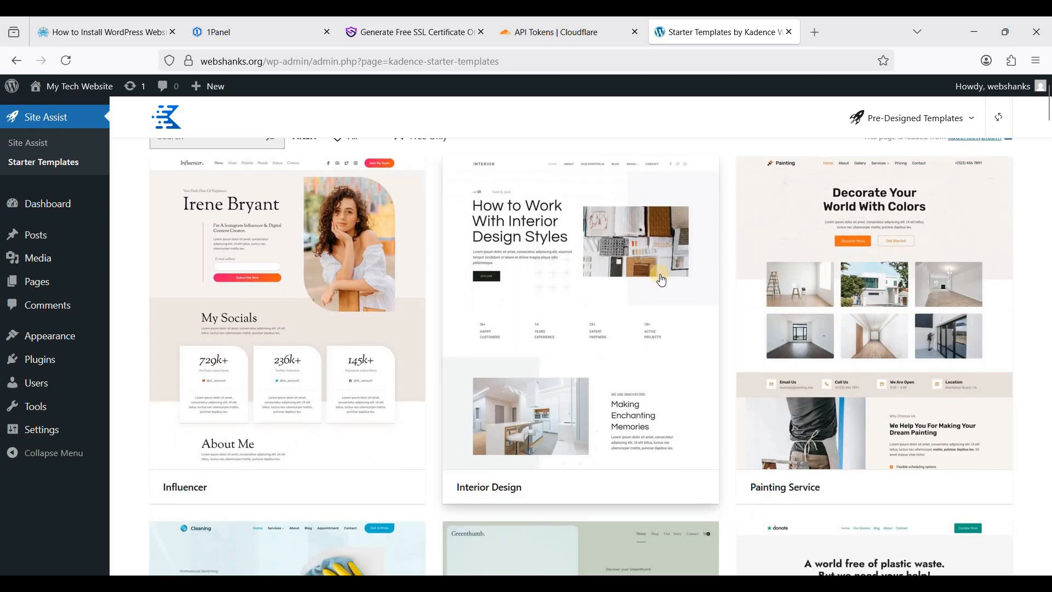
{"action": "scroll", "coordinate": [319, 274], "scroll_direction": "down", "scroll_amount": 10}
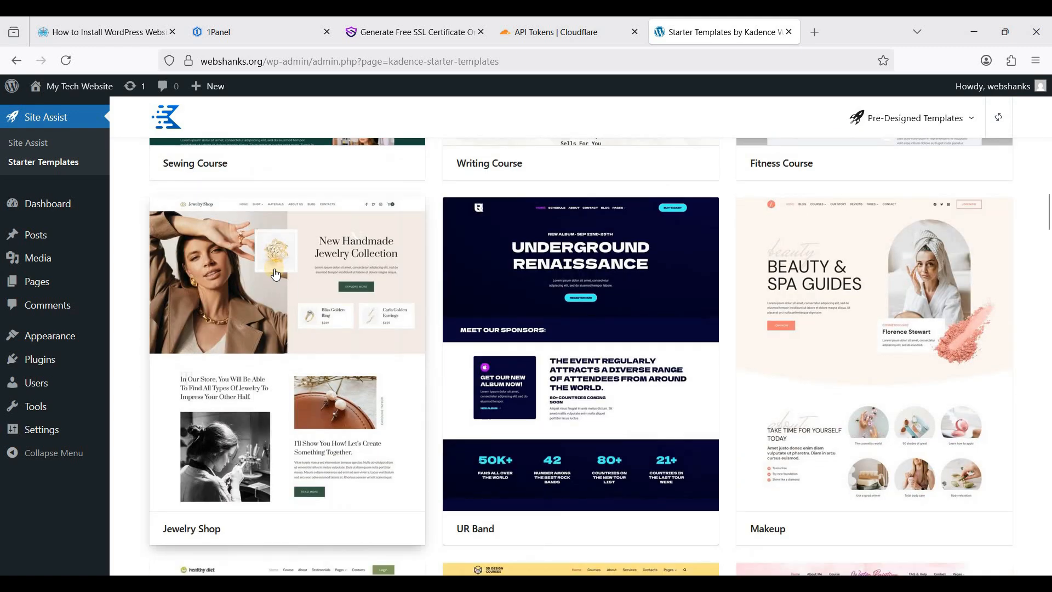
{"action": "scroll", "coordinate": [275, 274], "scroll_direction": "down", "scroll_amount": 5}
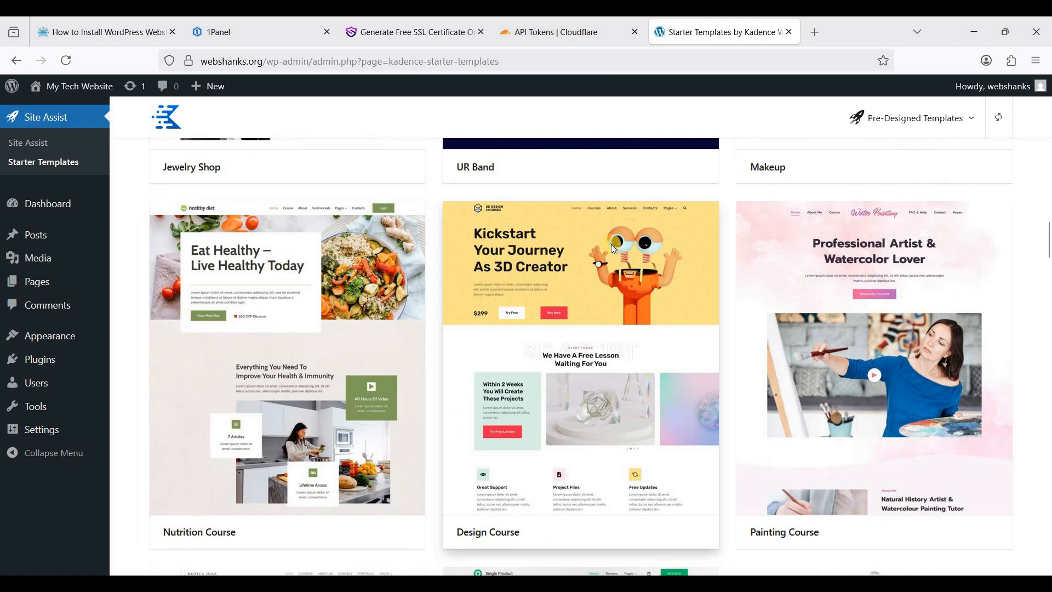
{"action": "left_click", "coordinate": [610, 244]}
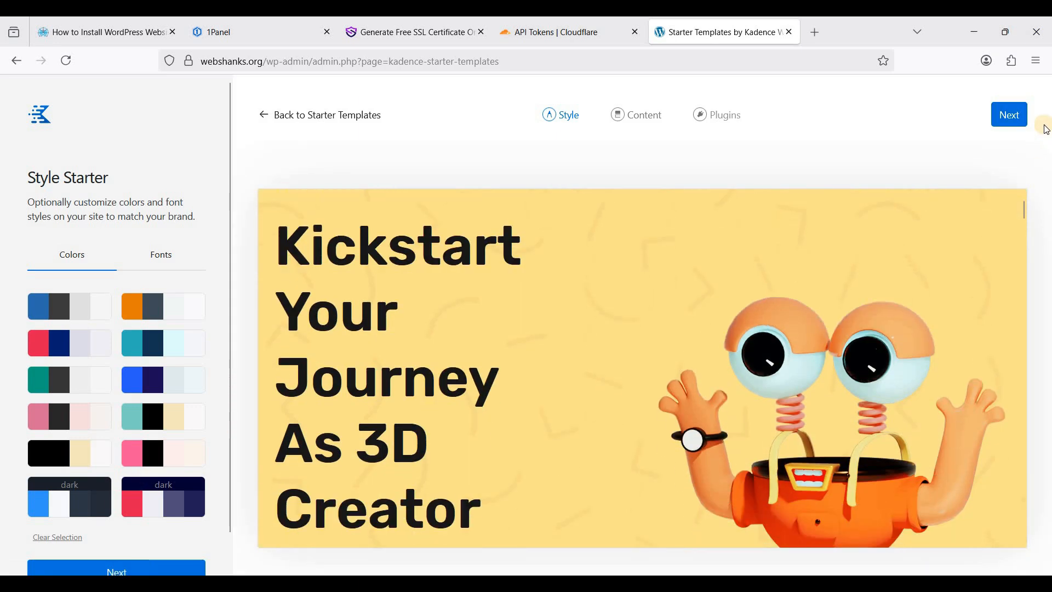
{"action": "left_click", "coordinate": [1009, 115]}
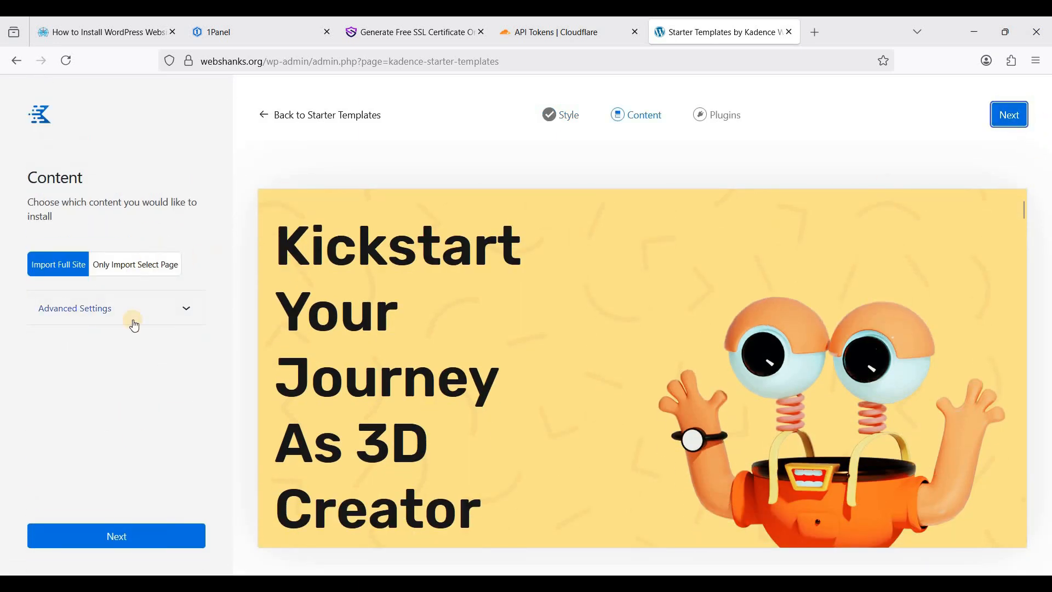
{"action": "left_click", "coordinate": [147, 538]}
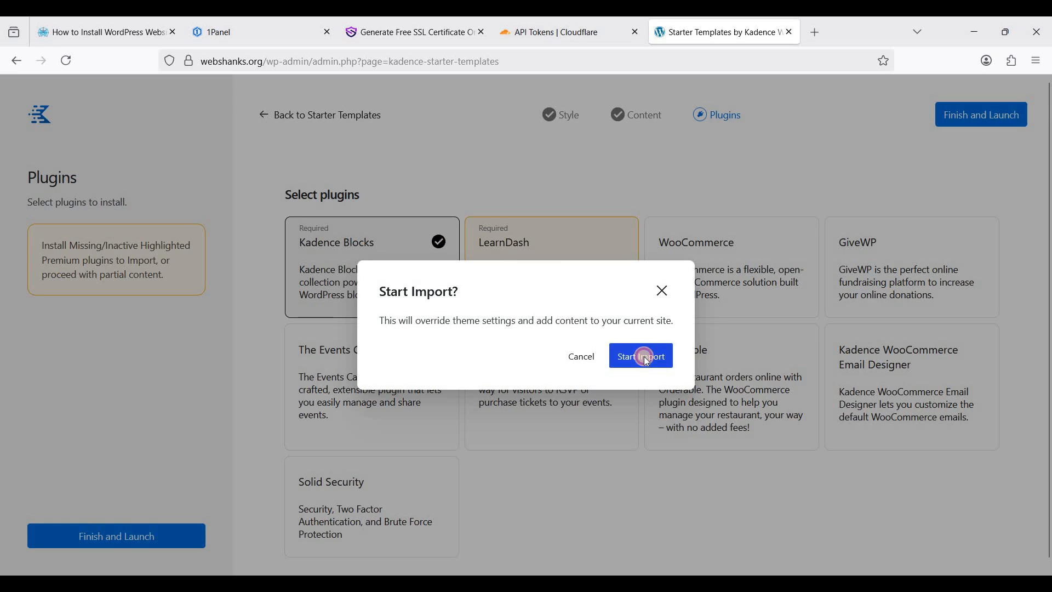
Import the 3D Design Courses template with its plugins and view the resulting webshanks.org homepage
{"action": "left_click", "coordinate": [642, 357]}
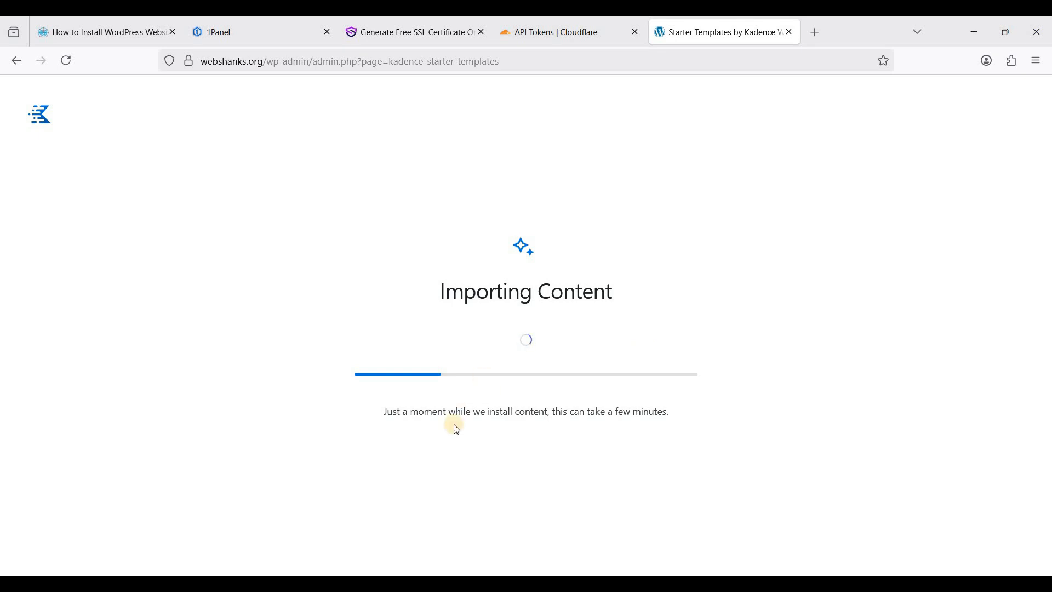
{"action": "left_click", "coordinate": [524, 354]}
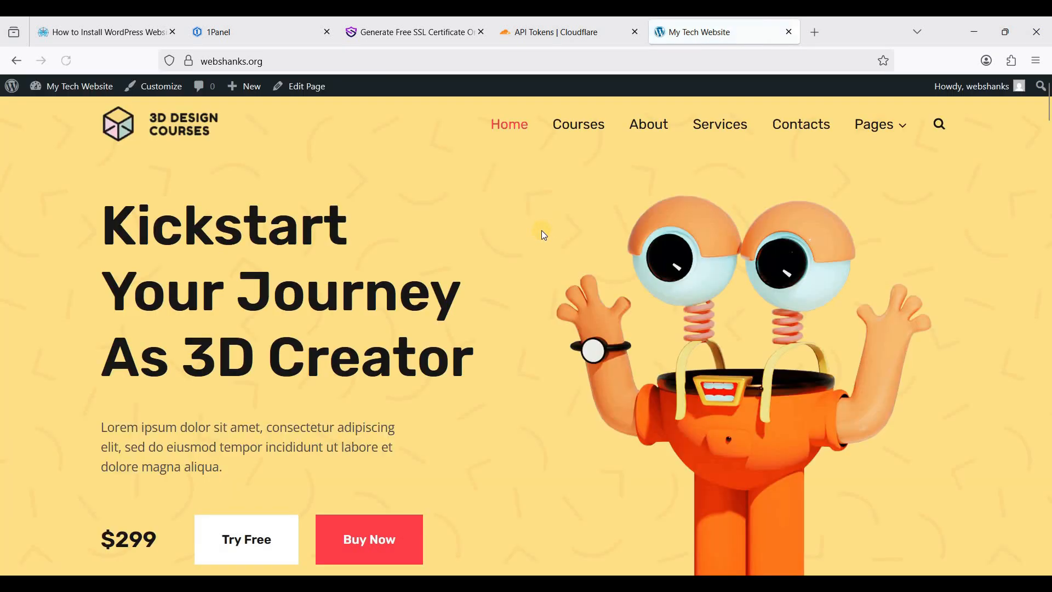
{"action": "scroll", "coordinate": [544, 235], "scroll_direction": "down", "scroll_amount": 10}
{"action": "scroll", "coordinate": [544, 236], "scroll_direction": "up", "scroll_amount": 10}
{"action": "scroll", "coordinate": [544, 235], "scroll_direction": "up", "scroll_amount": 1}
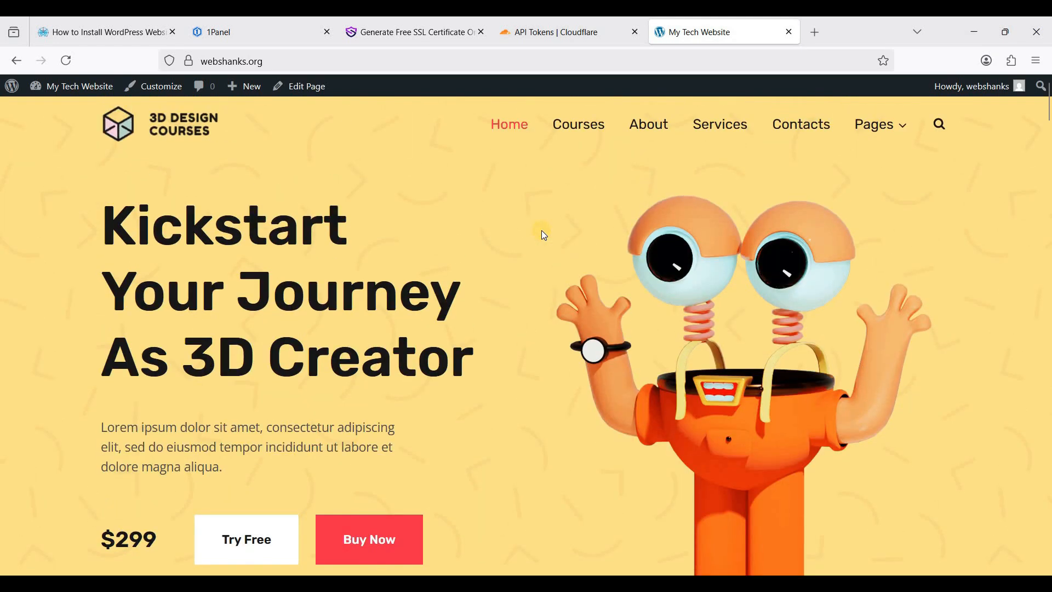